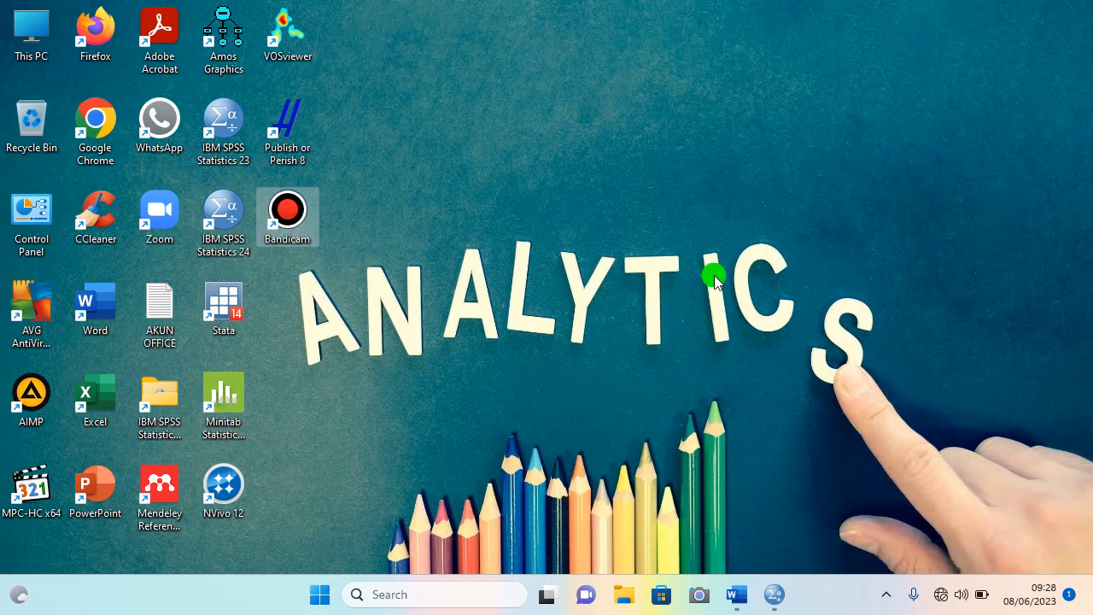
# Step: Switch to the Word document "Definisi Operasional ok" and review the research title, specific objective and hypotheses
pyautogui.click(737, 593)
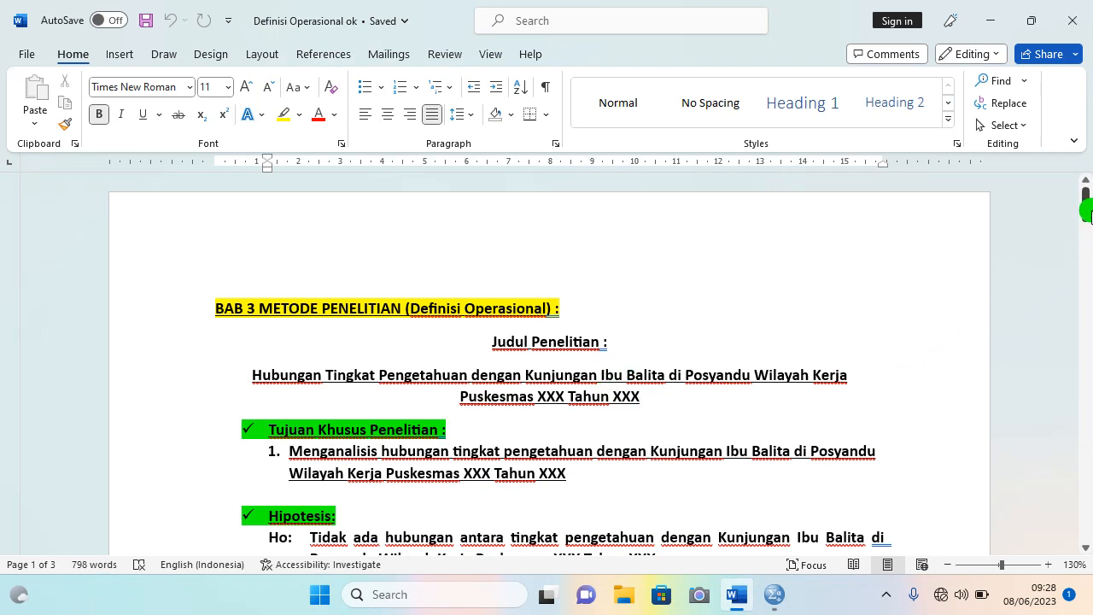
pyautogui.moveTo(1086, 207); pyautogui.dragTo(1086, 219)
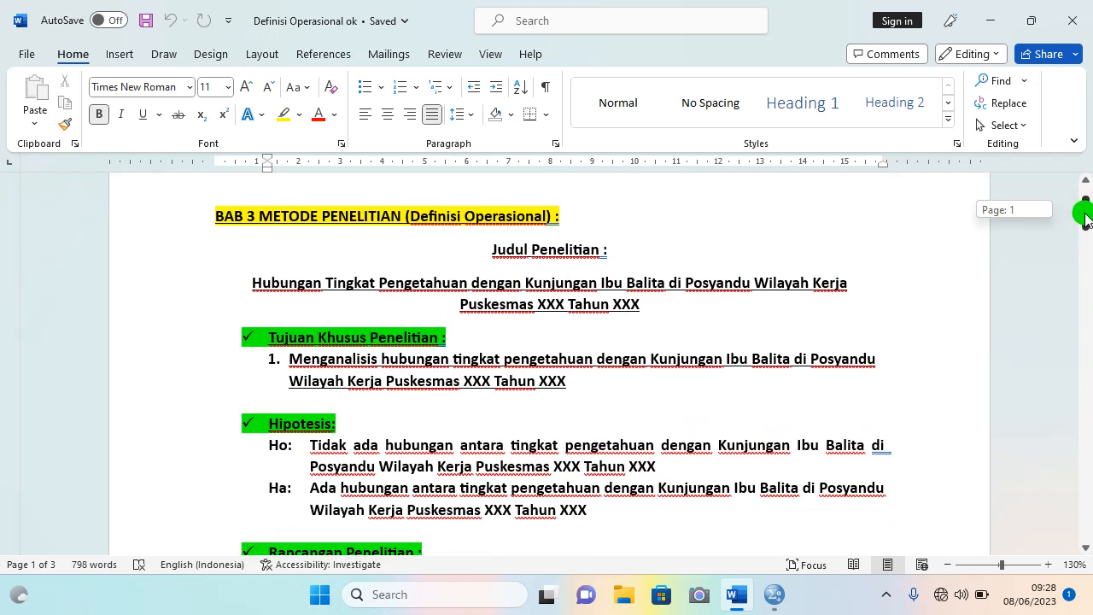
pyautogui.moveTo(1086, 219); pyautogui.dragTo(1086, 218)
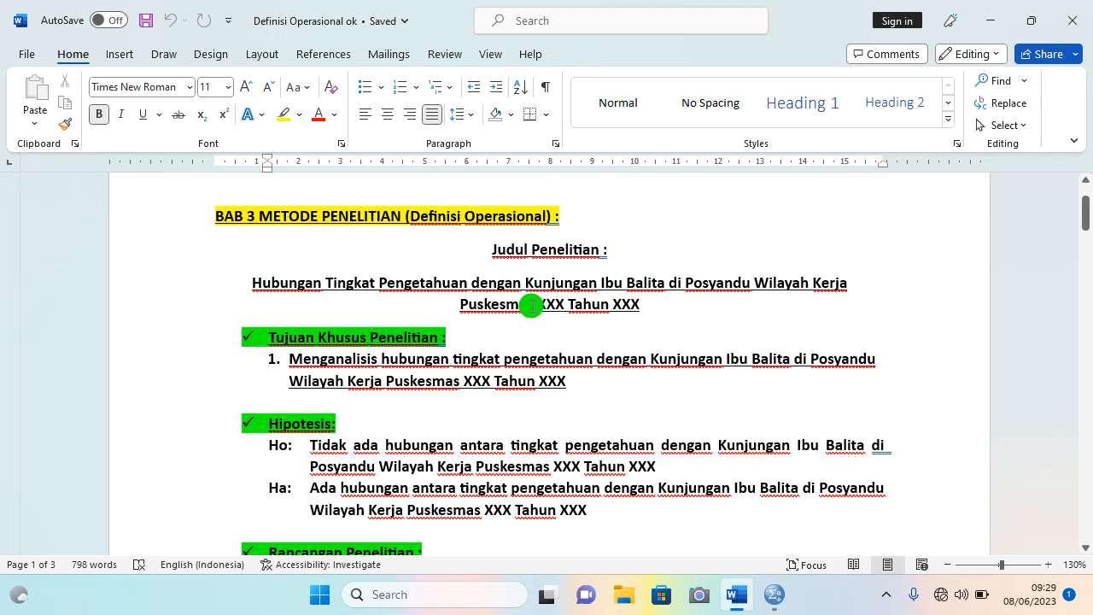
pyautogui.moveTo(1085, 220); pyautogui.dragTo(1086, 234)
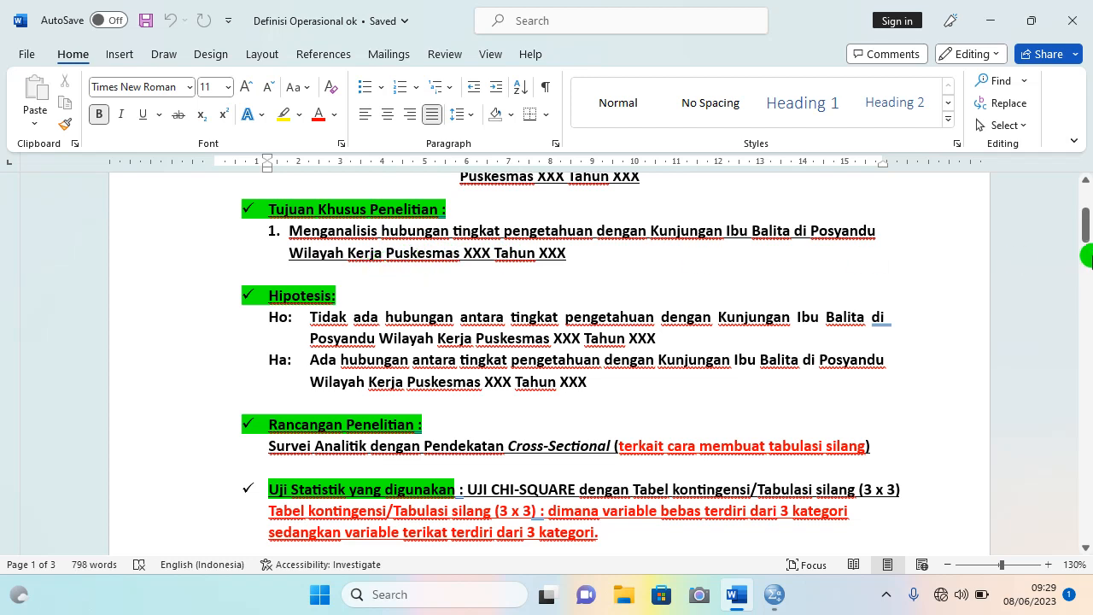
pyautogui.moveTo(1088, 225); pyautogui.dragTo(1087, 233)
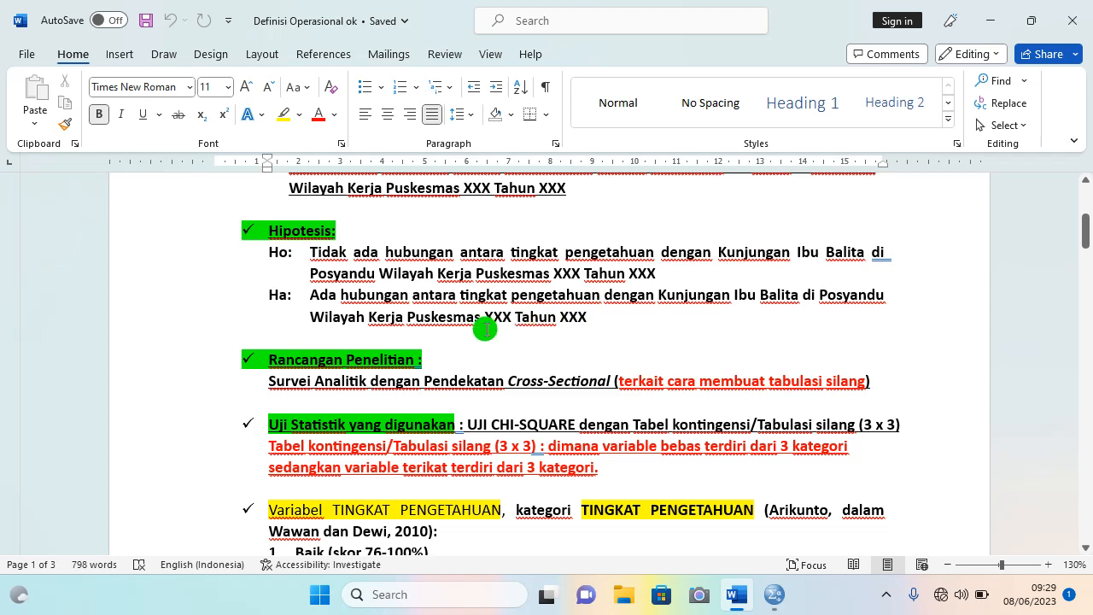
# Step: Examine the cross-sectional research design and the description of the Chi-Square test with its 3 x 3 contingency table
pyautogui.moveTo(1086, 243); pyautogui.dragTo(1084, 252)
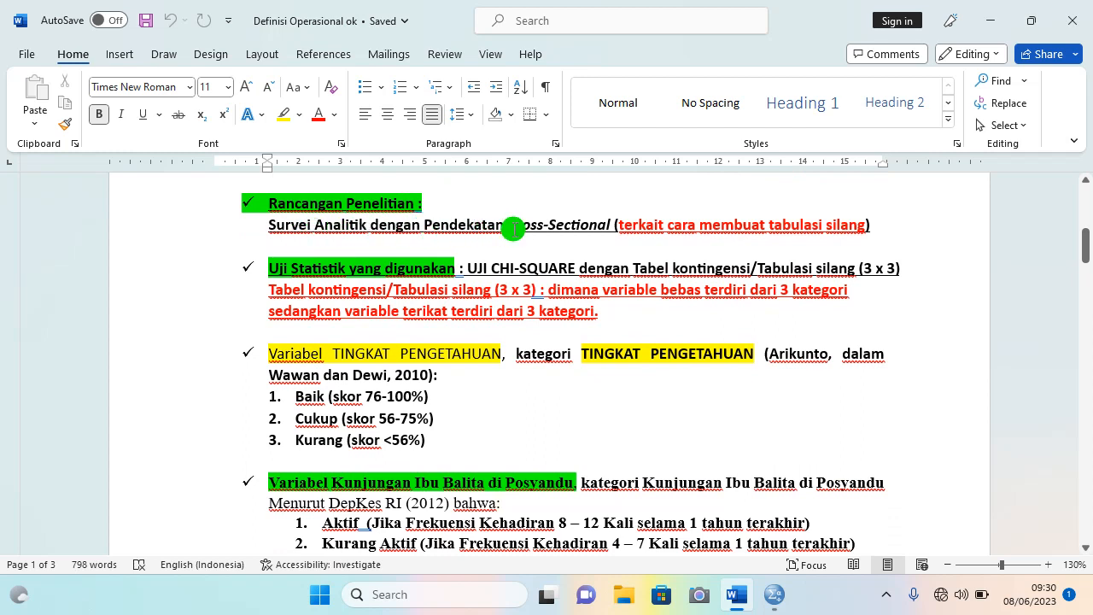
pyautogui.moveTo(509, 229); pyautogui.dragTo(602, 236)
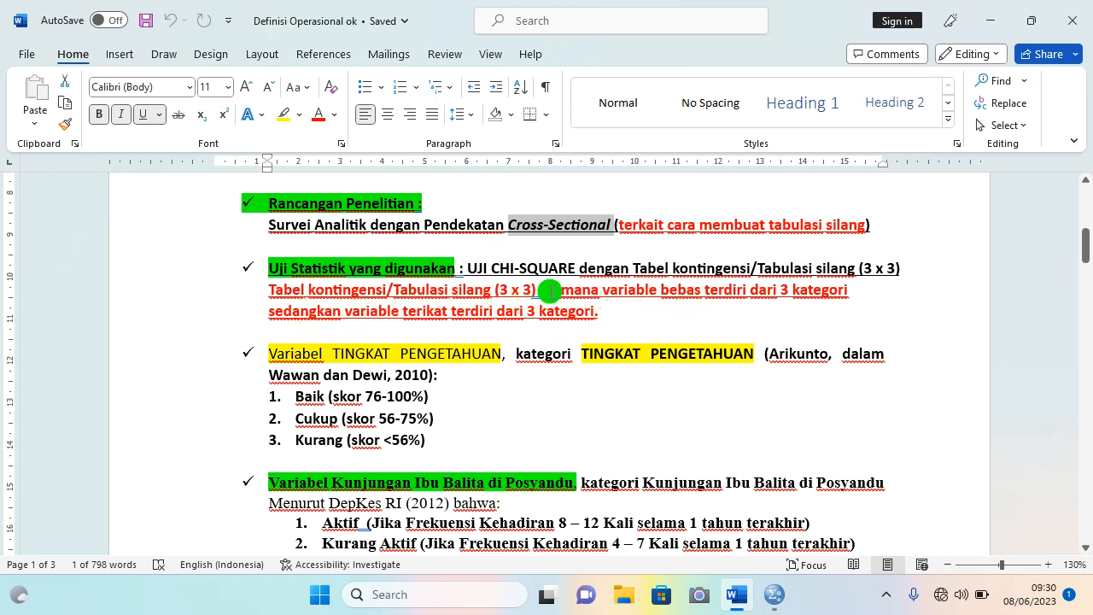
pyautogui.moveTo(548, 290); pyautogui.dragTo(846, 290)
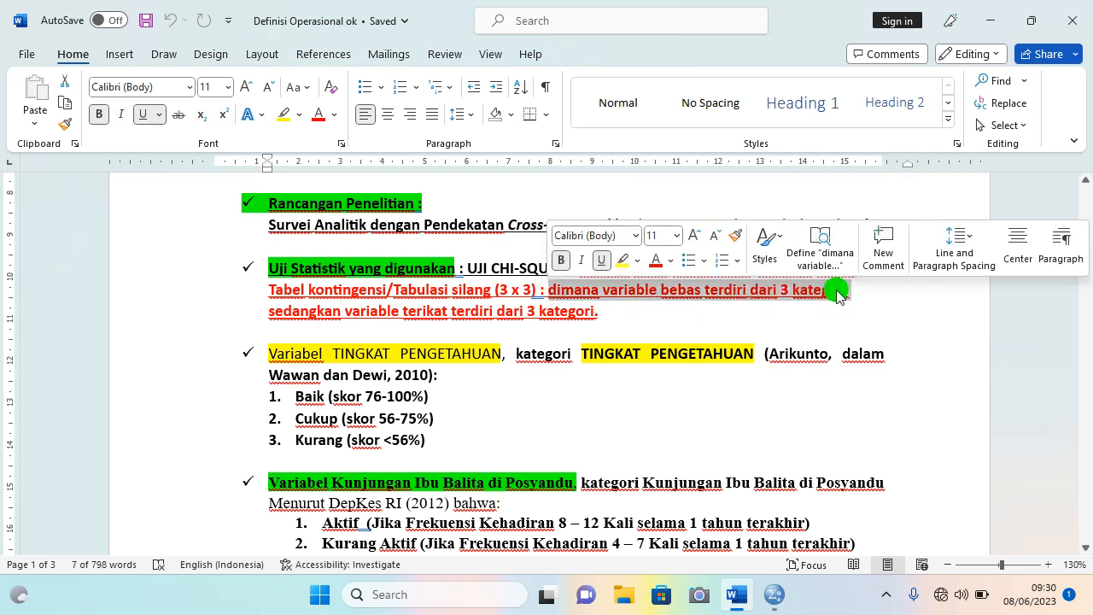
pyautogui.moveTo(282, 311); pyautogui.dragTo(591, 317)
pyautogui.click(593, 309)
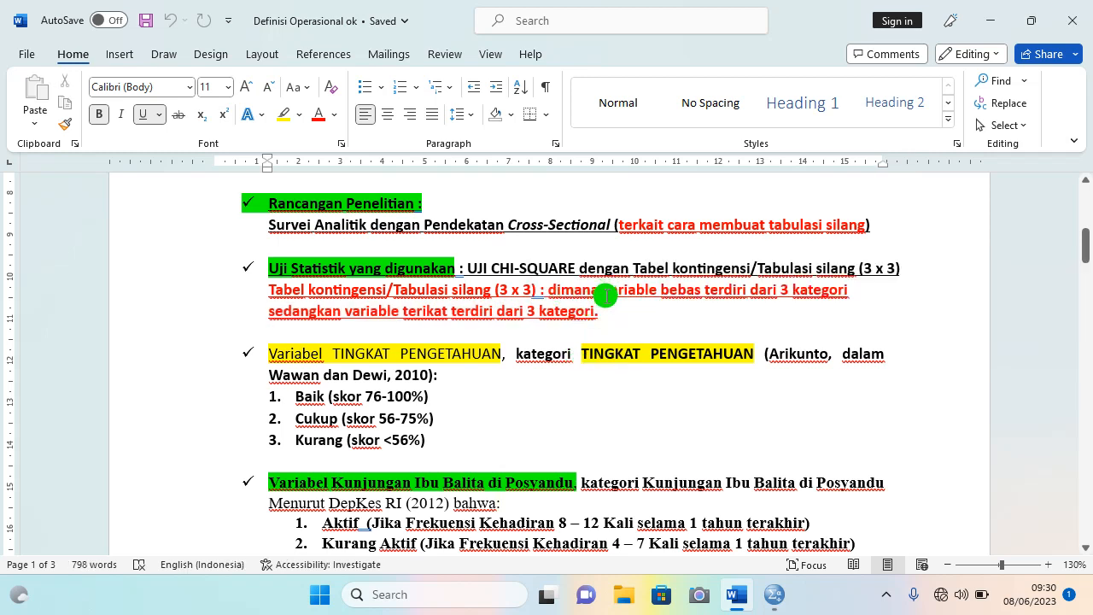
pyautogui.moveTo(605, 294); pyautogui.dragTo(838, 289)
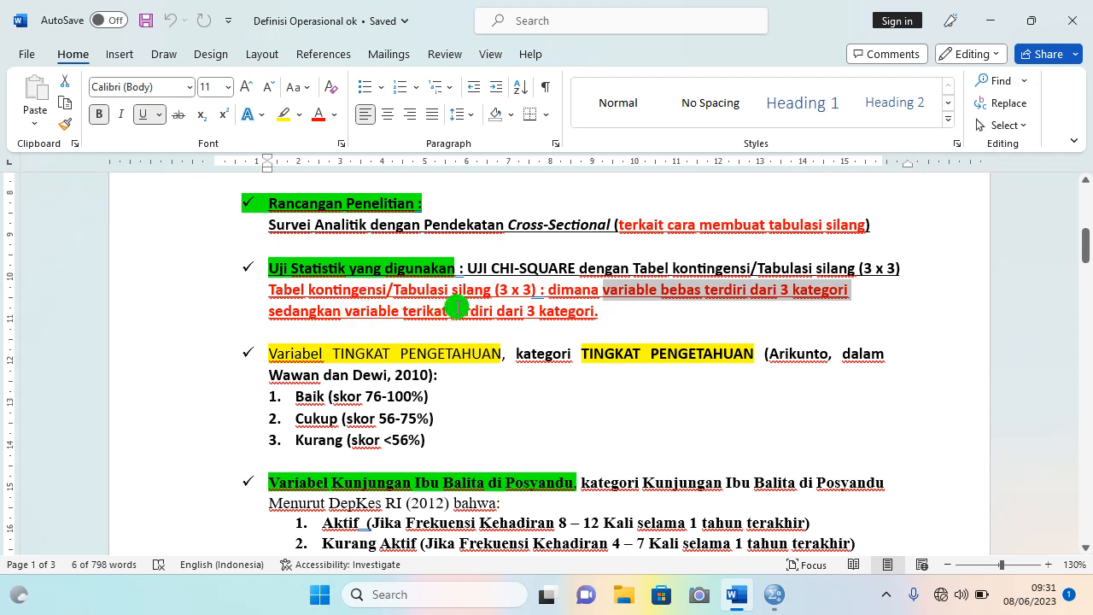
# Step: Review the category definitions for the Tingkat Pengetahuan and Kunjungan Ibu Balita di Posyandu variables
pyautogui.scroll(-2, 491, 243)
pyautogui.moveTo(1086, 272); pyautogui.dragTo(1086, 271)
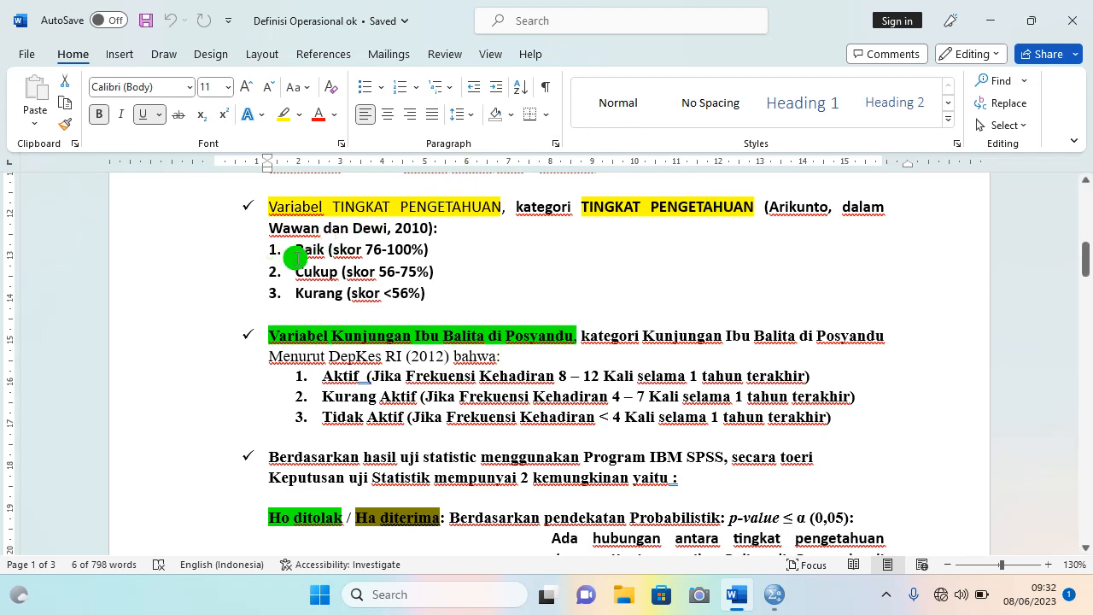
pyautogui.moveTo(298, 249); pyautogui.dragTo(427, 295)
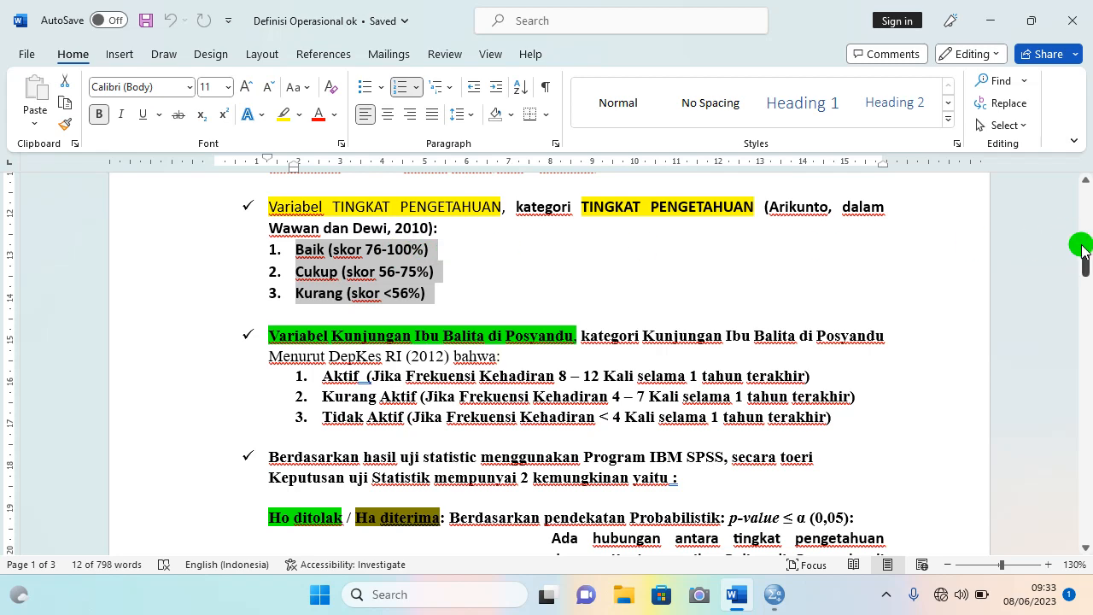
pyautogui.moveTo(1086, 255); pyautogui.dragTo(1082, 268)
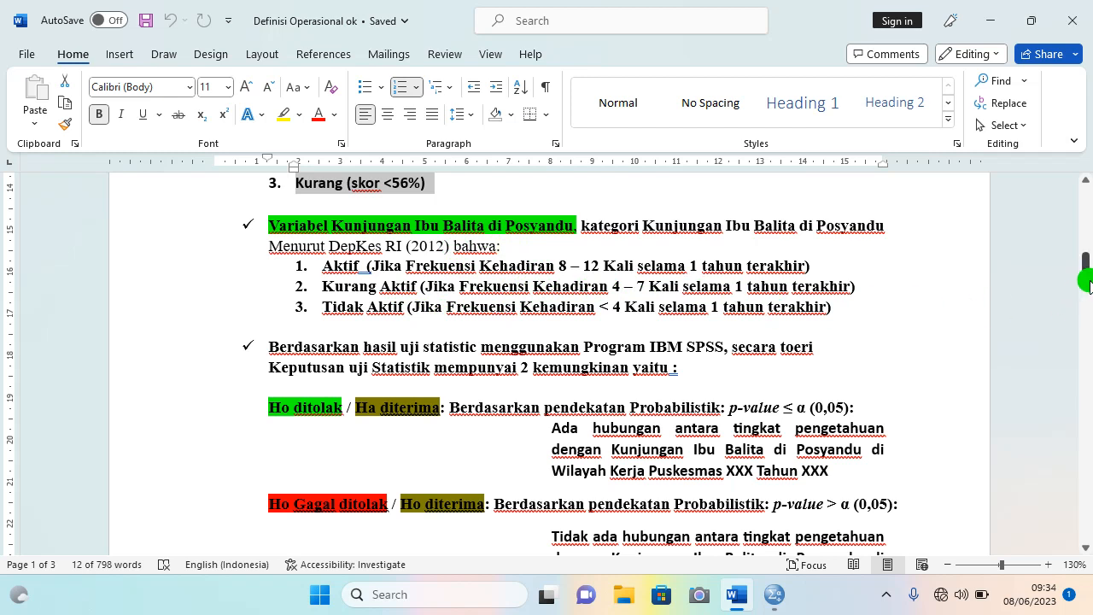
# Step: Examine the "Ho ditolak / Ha diterima" decision rule, including its probabilistic approach, the 0,05 alpha and its conclusion text
pyautogui.moveTo(1087, 279); pyautogui.dragTo(1087, 287)
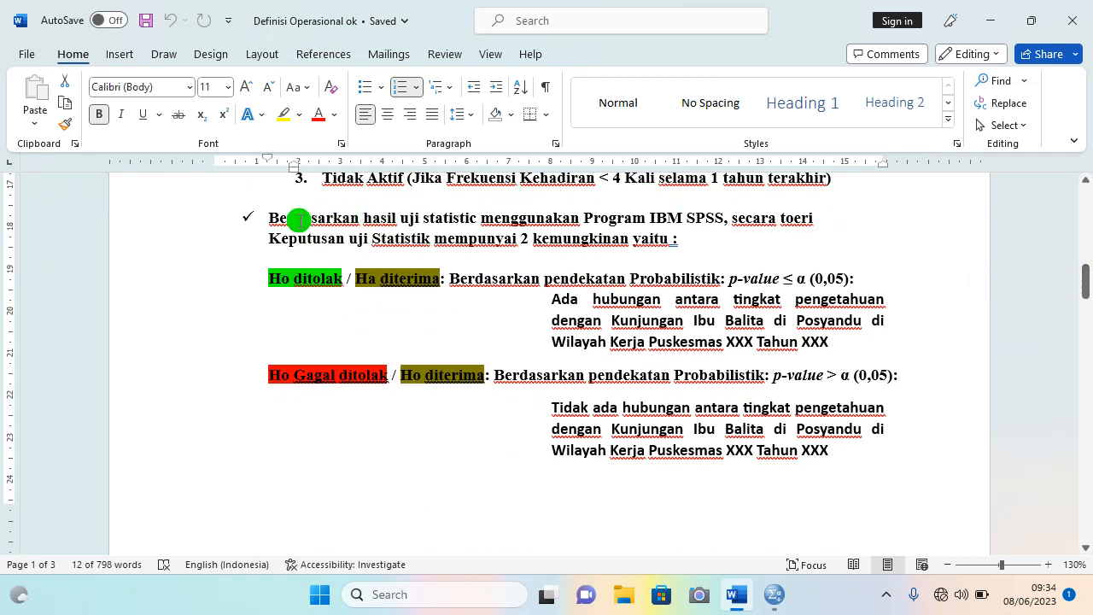
pyautogui.moveTo(268, 238); pyautogui.dragTo(416, 240)
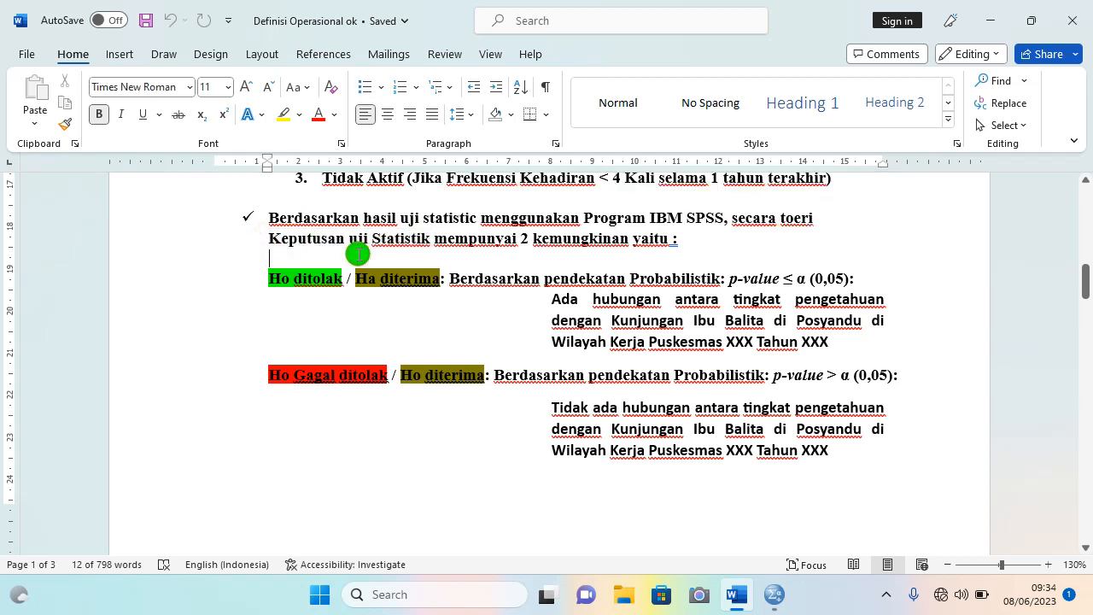
pyautogui.click(333, 255)
pyautogui.moveTo(269, 240); pyautogui.dragTo(648, 249)
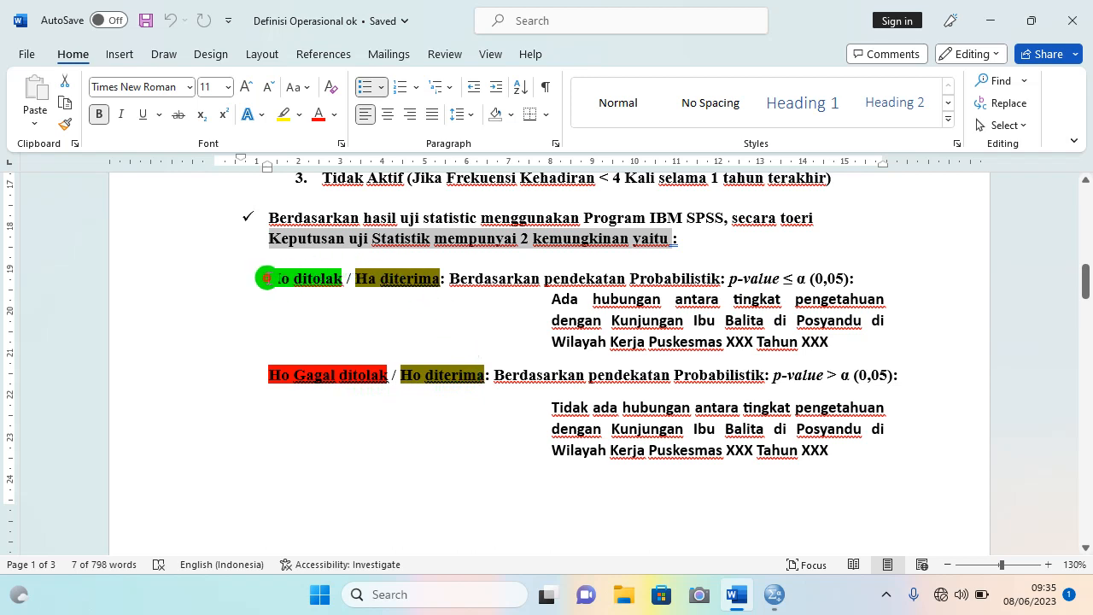
pyautogui.moveTo(267, 279); pyautogui.dragTo(330, 279)
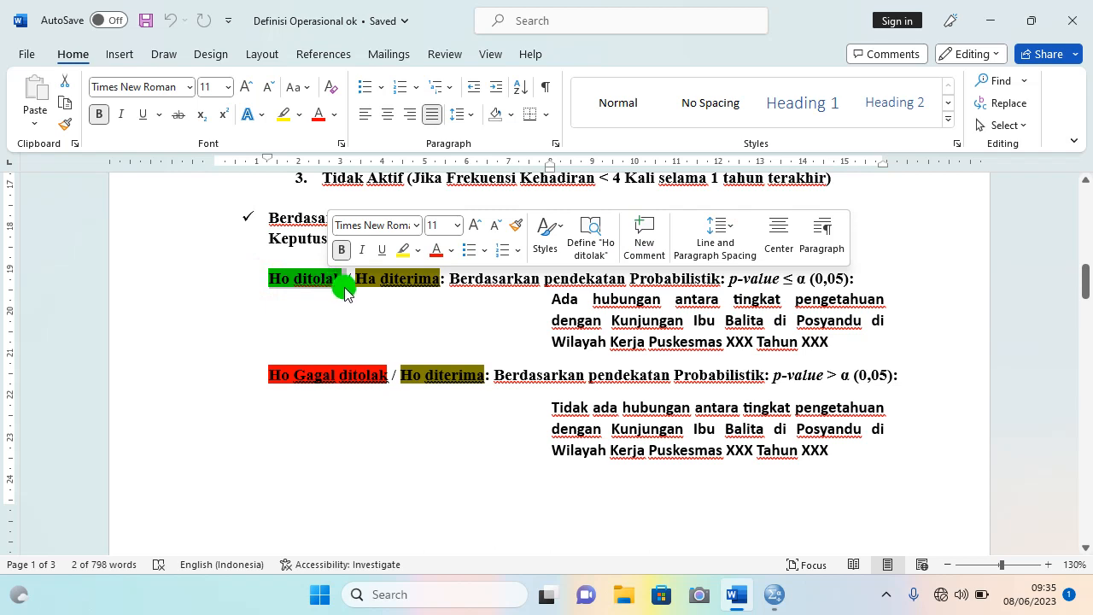
pyautogui.click(286, 288)
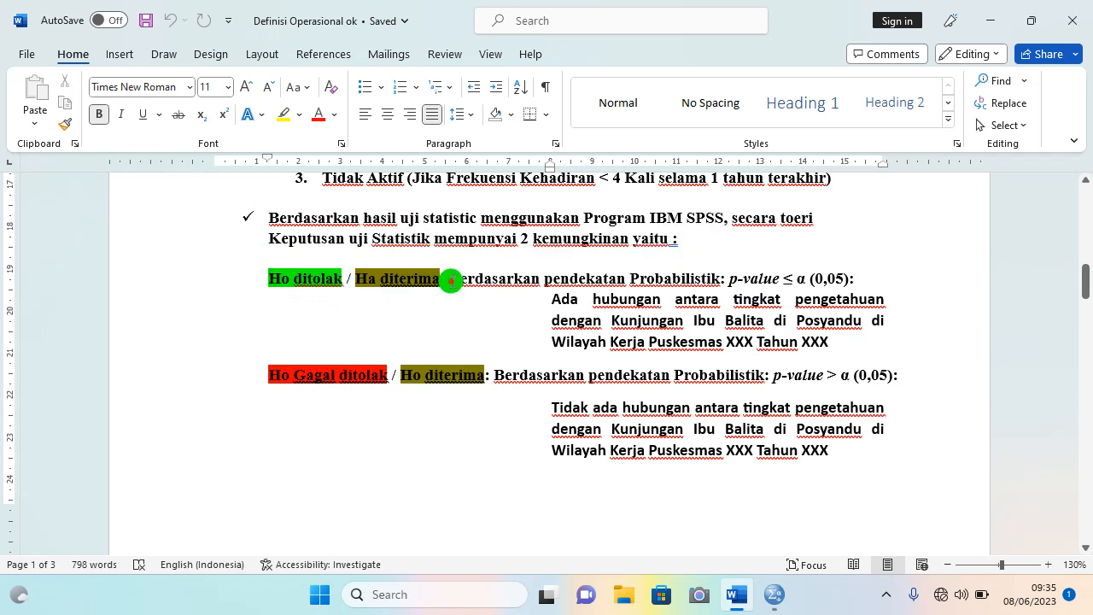
pyautogui.moveTo(450, 280); pyautogui.dragTo(688, 278)
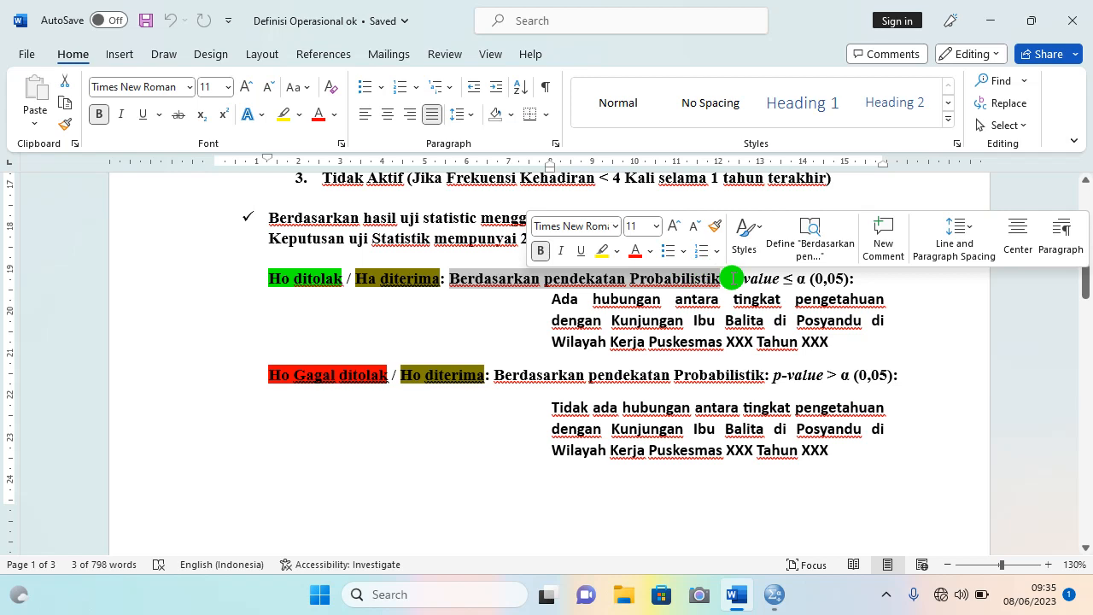
pyautogui.click(827, 280)
pyautogui.doubleClick(843, 280)
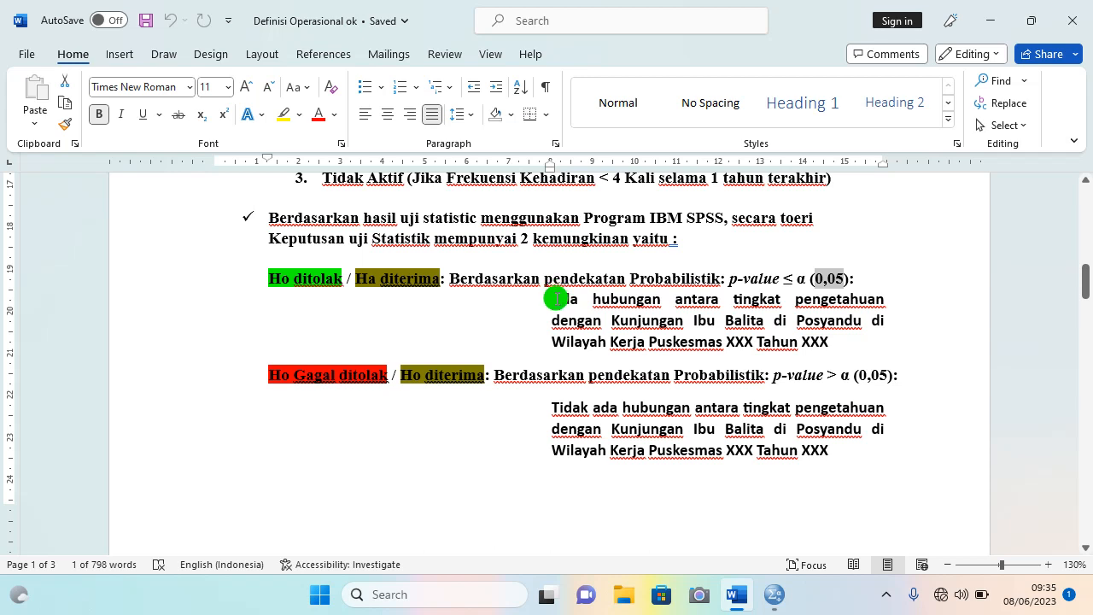
pyautogui.moveTo(555, 299); pyautogui.dragTo(843, 344)
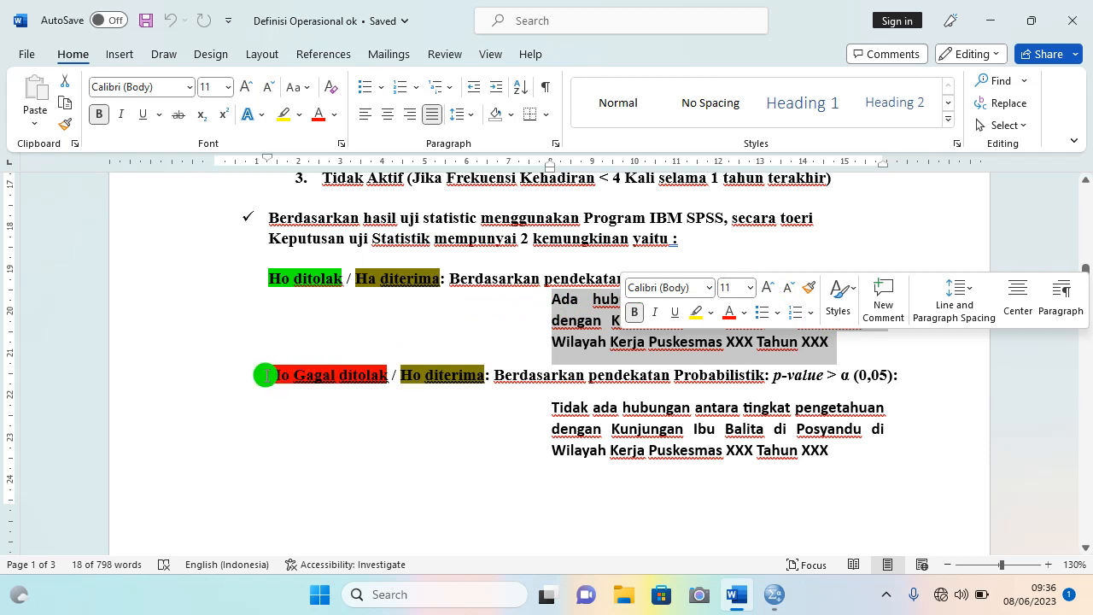
# Step: Examine the "Ho Gagal ditolak / Ho diterima" rule and its "pendekatan Probabilistik" wording
pyautogui.moveTo(262, 375); pyautogui.dragTo(495, 380)
pyautogui.click(432, 390)
pyautogui.click(503, 420)
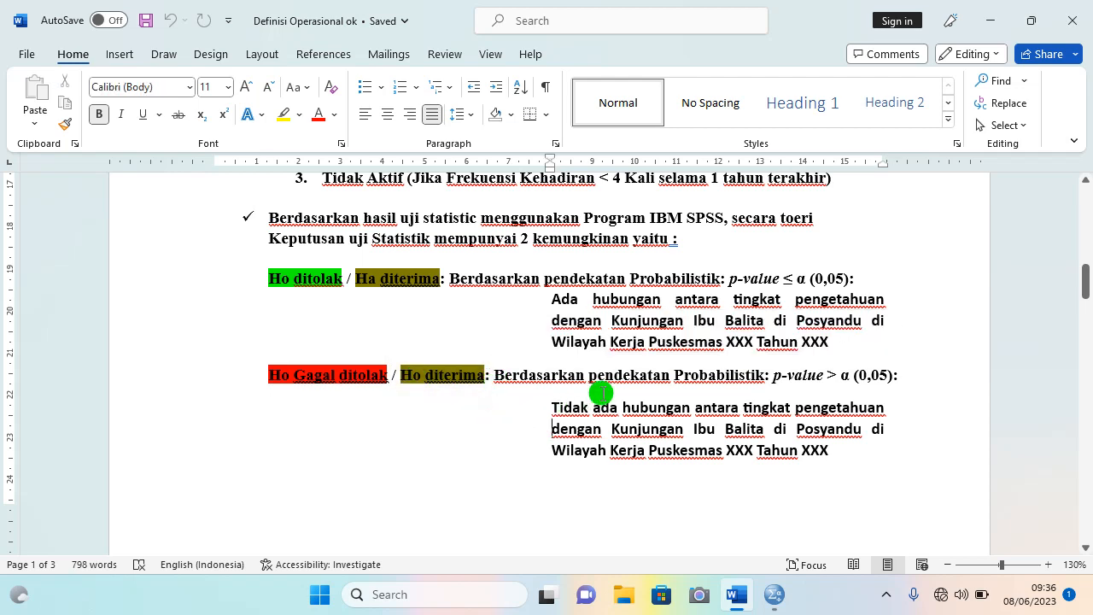
pyautogui.moveTo(593, 380); pyautogui.dragTo(761, 383)
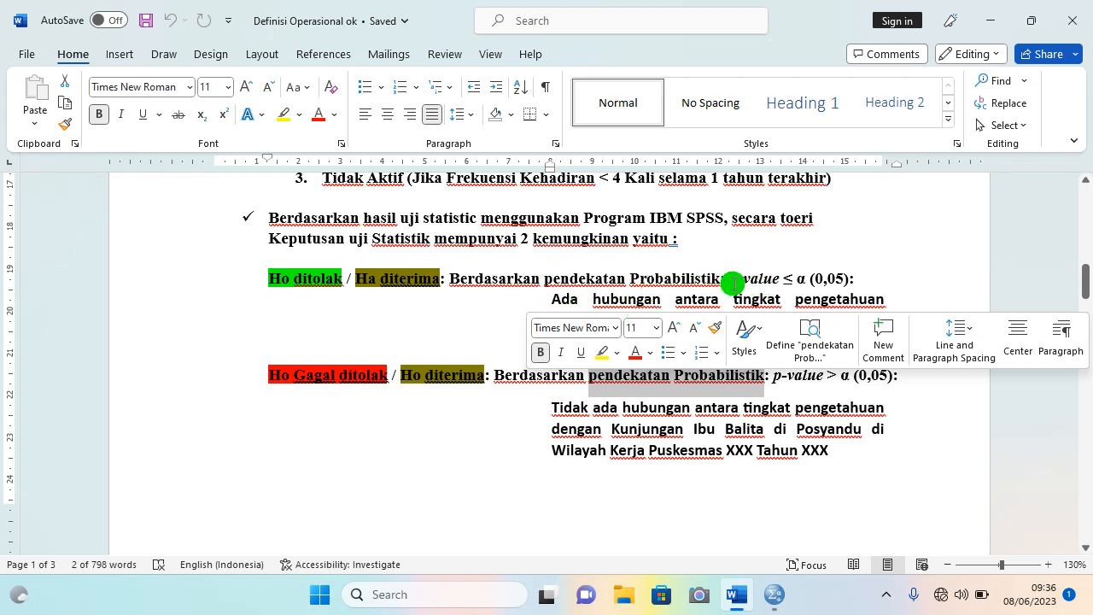
# Step: Compare the p-value conditions and conclusion texts of the two decision rules for rejecting and failing to reject Ho
pyautogui.moveTo(546, 280); pyautogui.dragTo(783, 279)
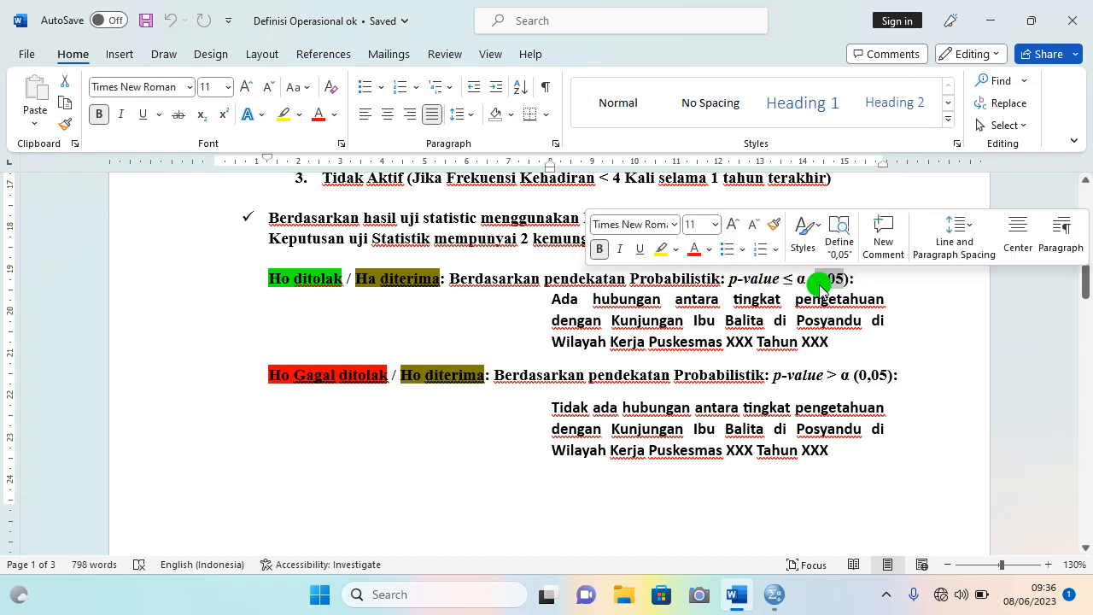
pyautogui.click(729, 278)
pyautogui.moveTo(728, 278); pyautogui.dragTo(854, 279)
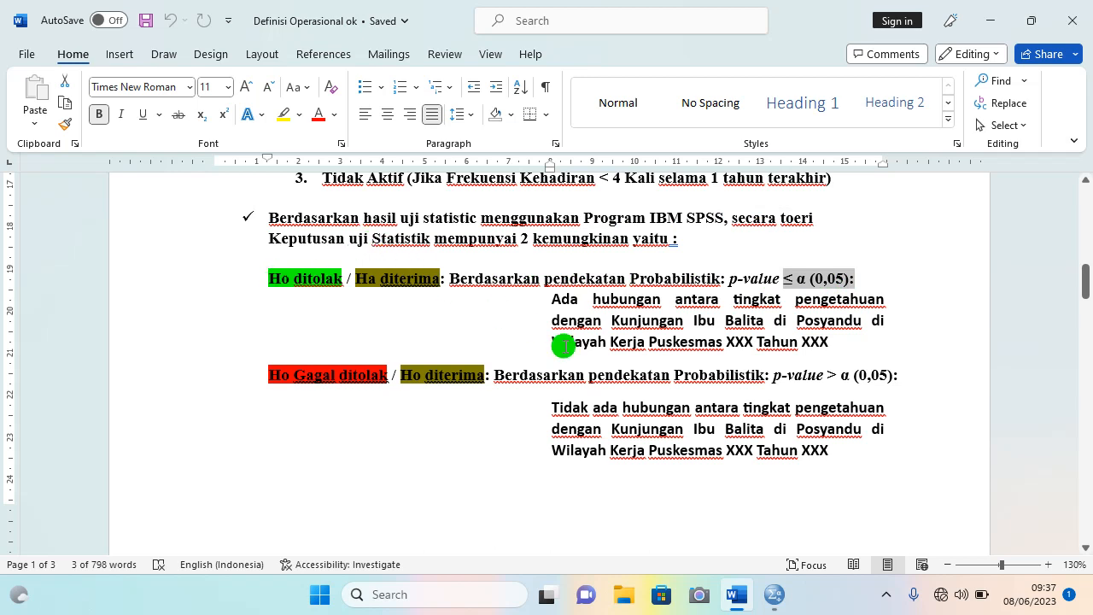
pyautogui.click(553, 300)
pyautogui.moveTo(611, 300); pyautogui.dragTo(822, 342)
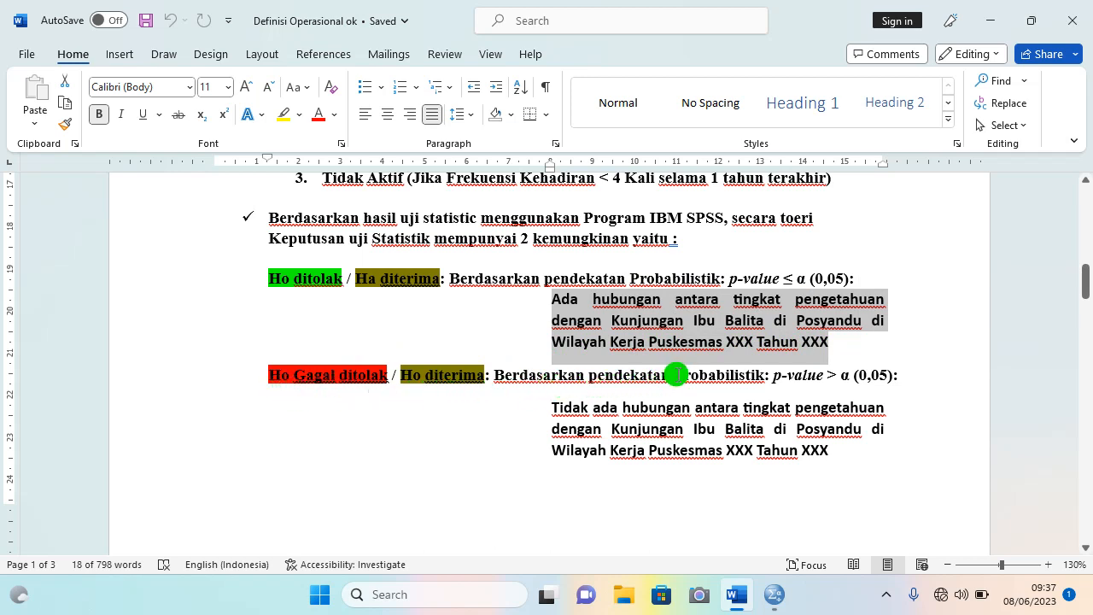
pyautogui.moveTo(773, 376); pyautogui.dragTo(818, 379)
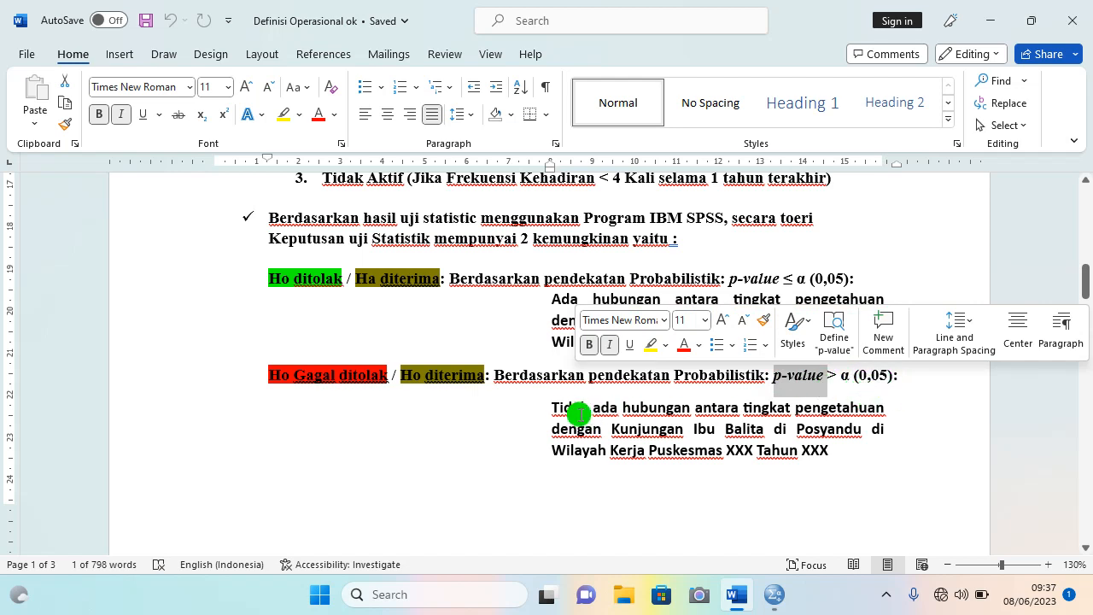
pyautogui.moveTo(553, 407); pyautogui.dragTo(831, 449)
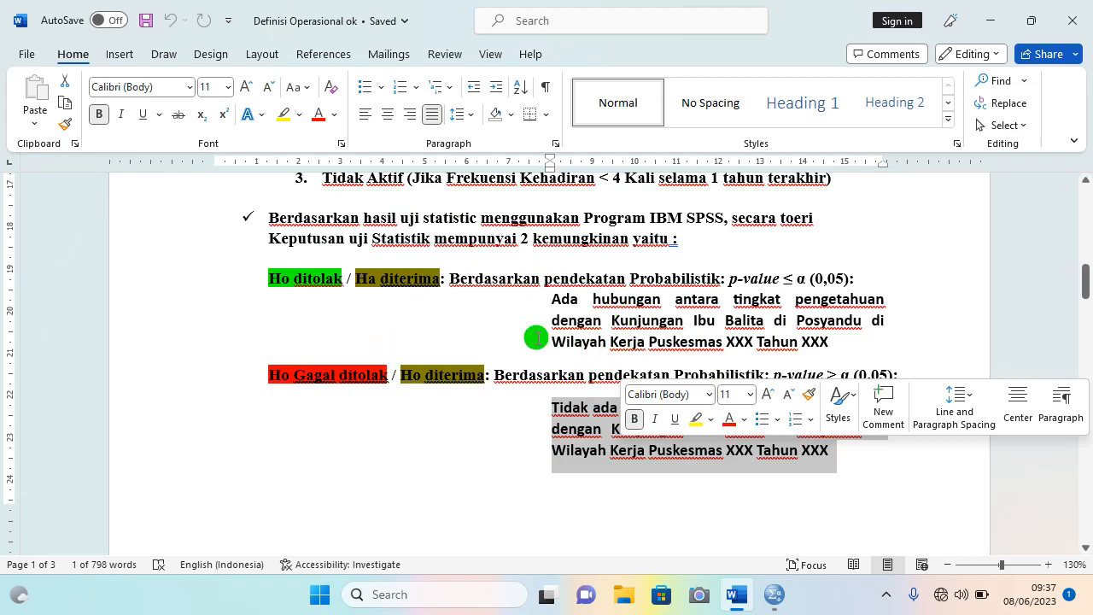
# Step: Return to the Hipotesis section and recheck the Ho and Ha statements against the decision rules
pyautogui.scroll(2, 450, 342)
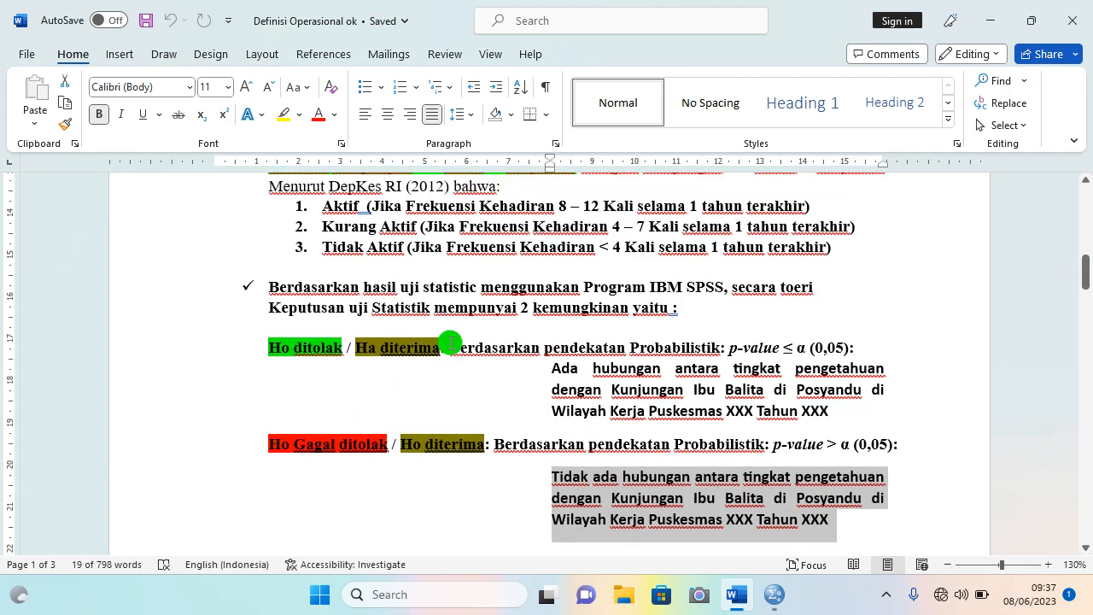
pyautogui.scroll(10, 450, 344)
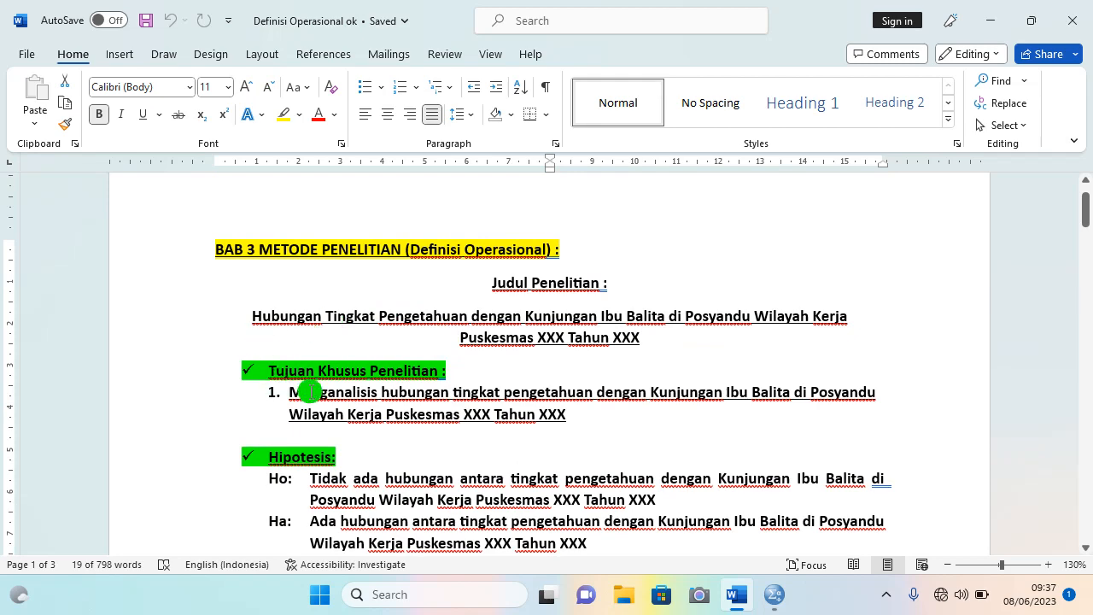
pyautogui.scroll(-4, 294, 390)
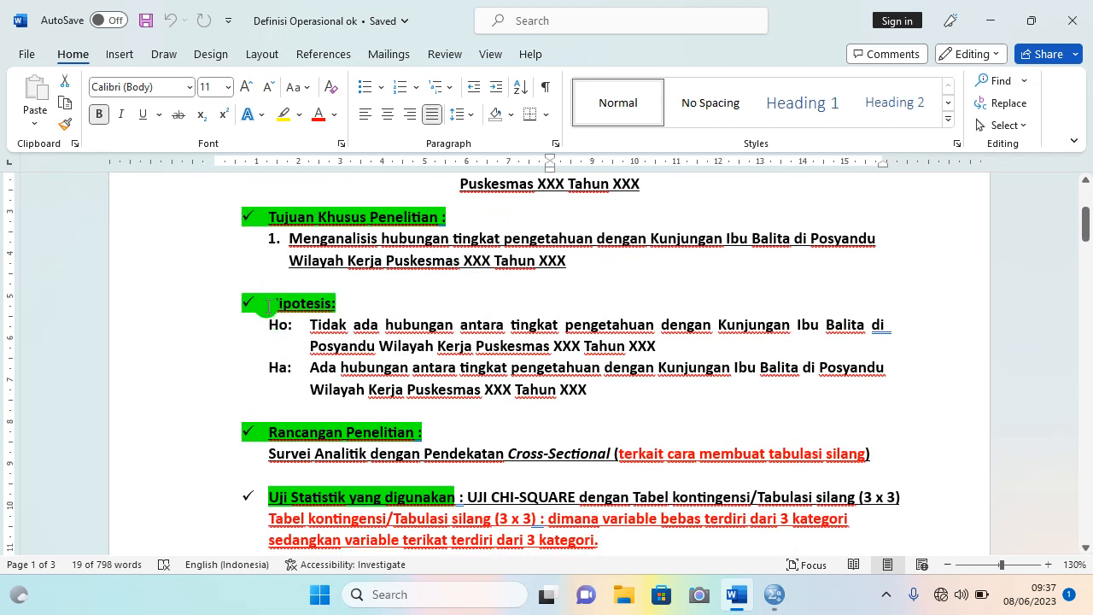
pyautogui.moveTo(268, 305); pyautogui.dragTo(603, 389)
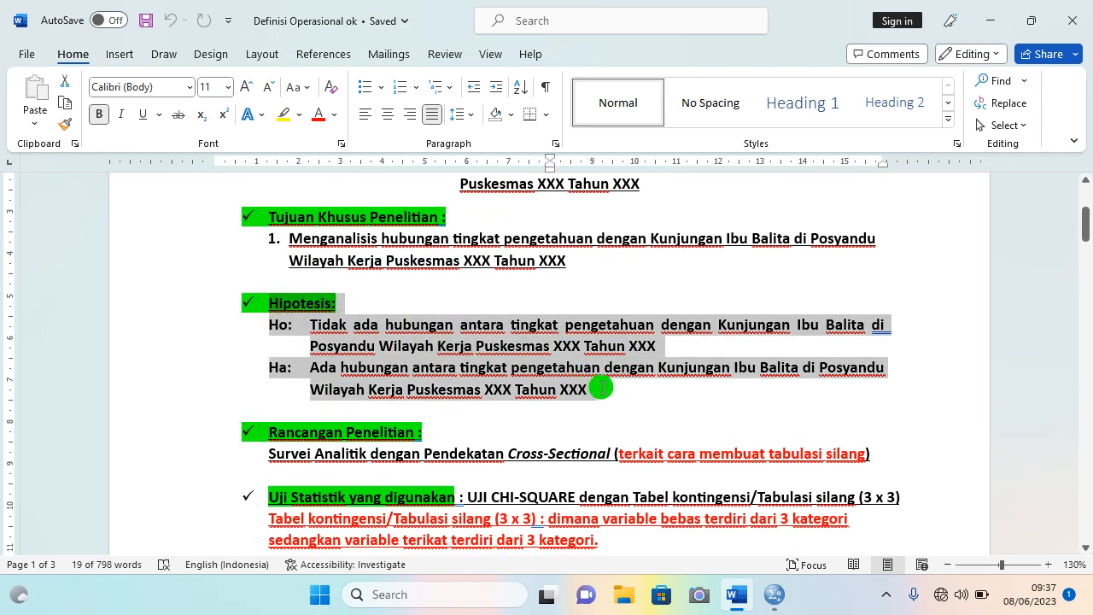
pyautogui.click(398, 306)
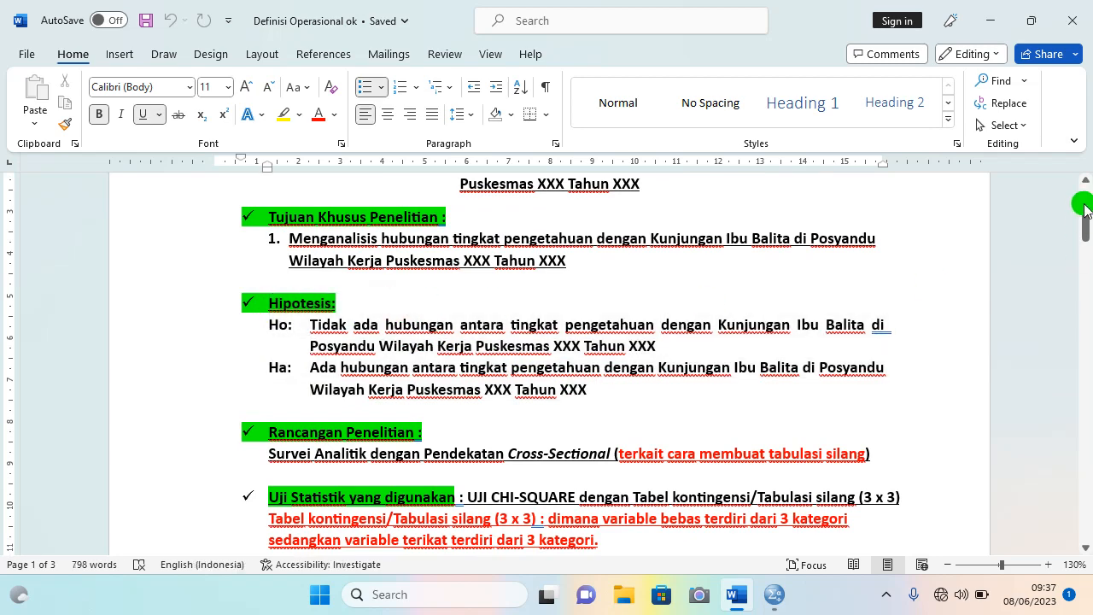
# Step: Look over the page 2 section on choosing the Chi Square p-value, and return to the Ho decision rules
pyautogui.moveTo(1085, 209); pyautogui.dragTo(1086, 324)
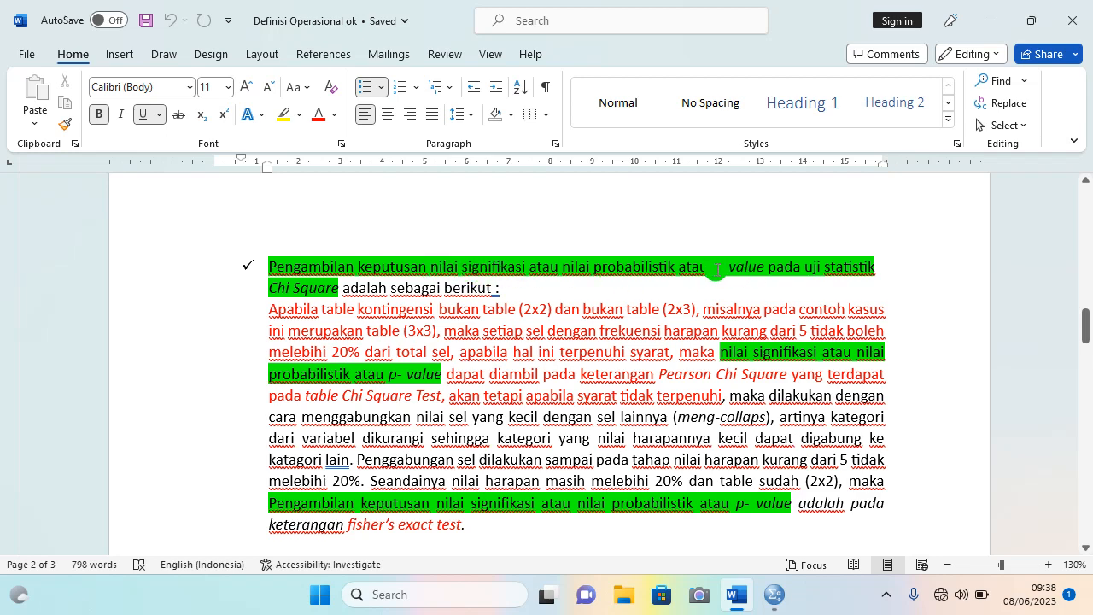
pyautogui.moveTo(1087, 321); pyautogui.dragTo(1087, 275)
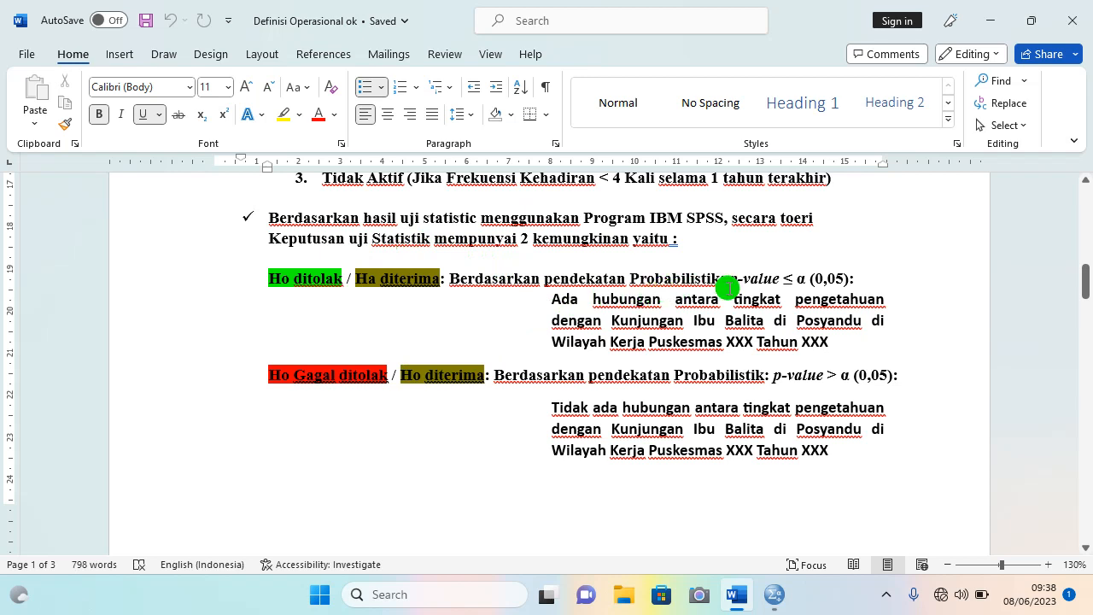
# Step: Recheck the p-value term in the "Ho ditolak" rule, and continue to the page 2 section on choosing the Chi Square p-value
pyautogui.moveTo(727, 276); pyautogui.dragTo(781, 279)
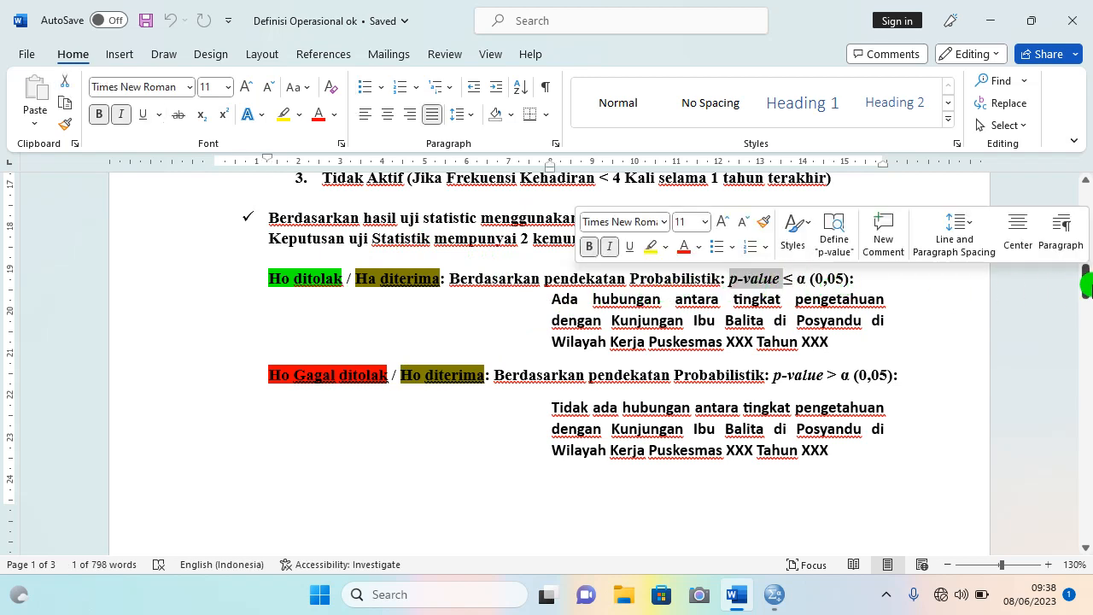
pyautogui.scroll(-2, 1087, 277)
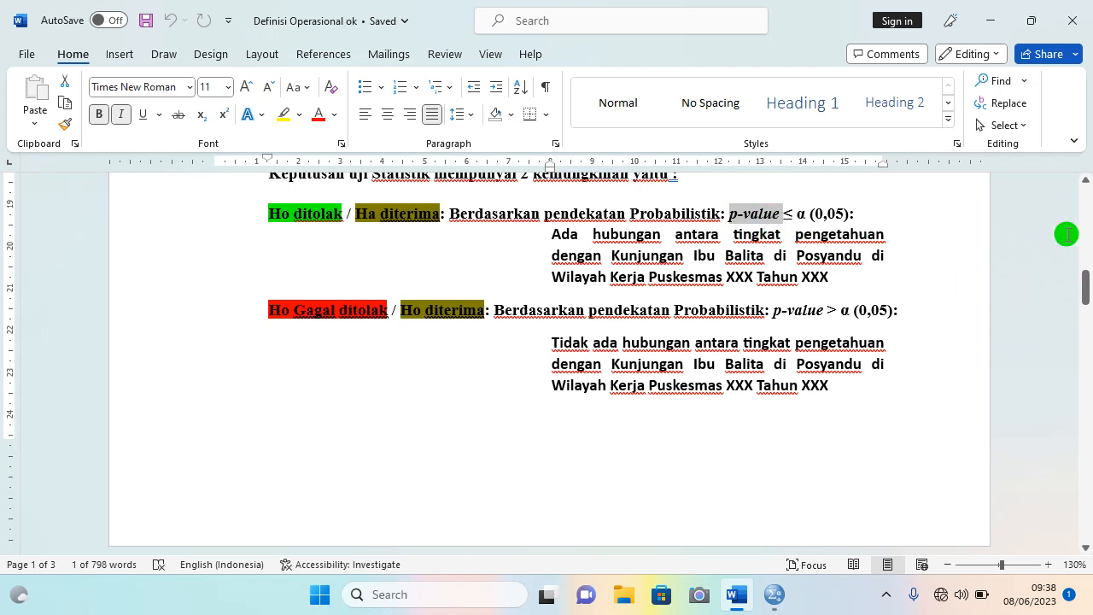
pyautogui.moveTo(1087, 276); pyautogui.dragTo(1084, 315)
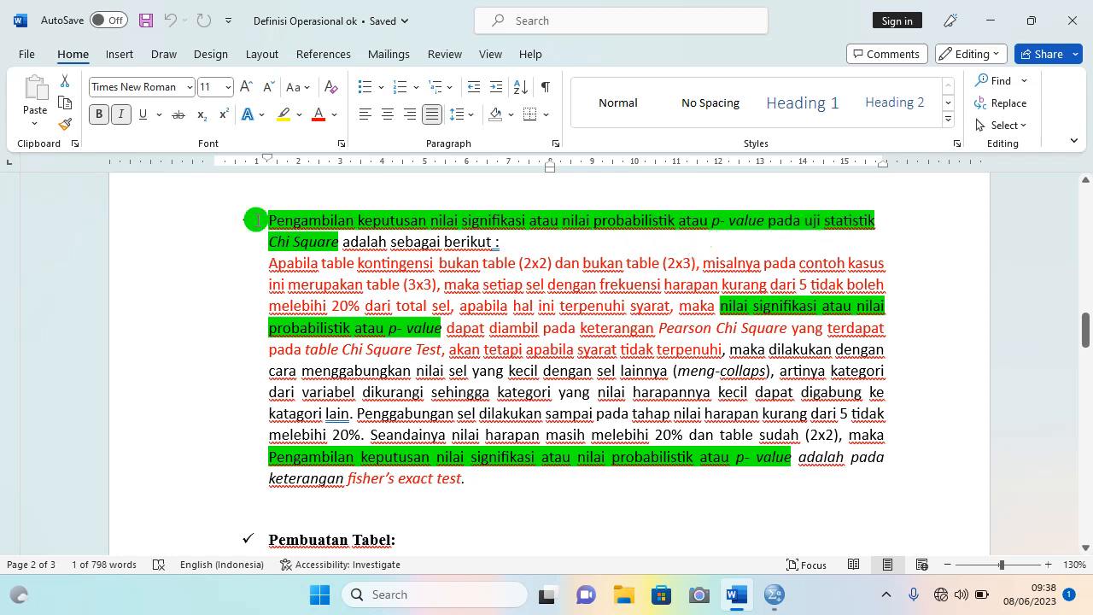
# Step: Examine the (3x3) table condition on cells with expected frequency below 5 and its 20% limit of total cells
pyautogui.moveTo(255, 263); pyautogui.dragTo(419, 285)
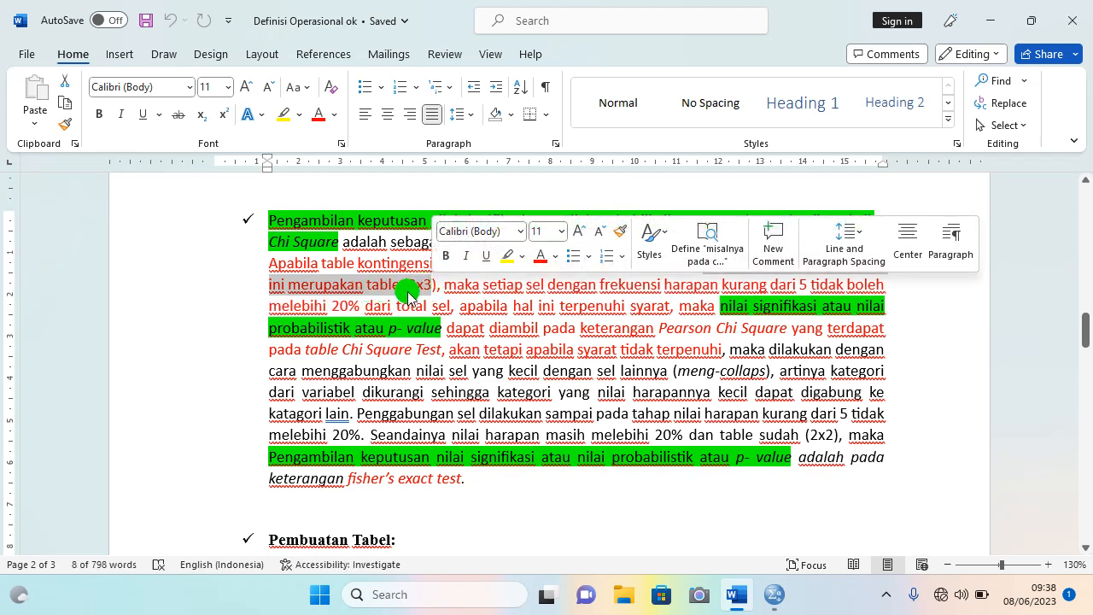
pyautogui.click(447, 286)
pyautogui.moveTo(447, 286); pyautogui.dragTo(439, 316)
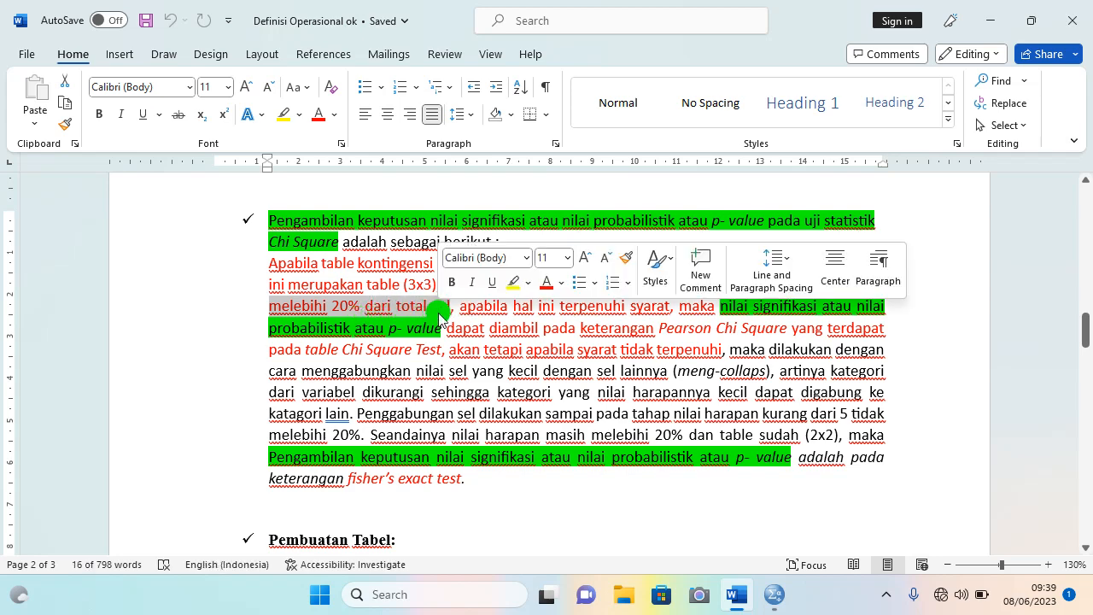
pyautogui.click(530, 316)
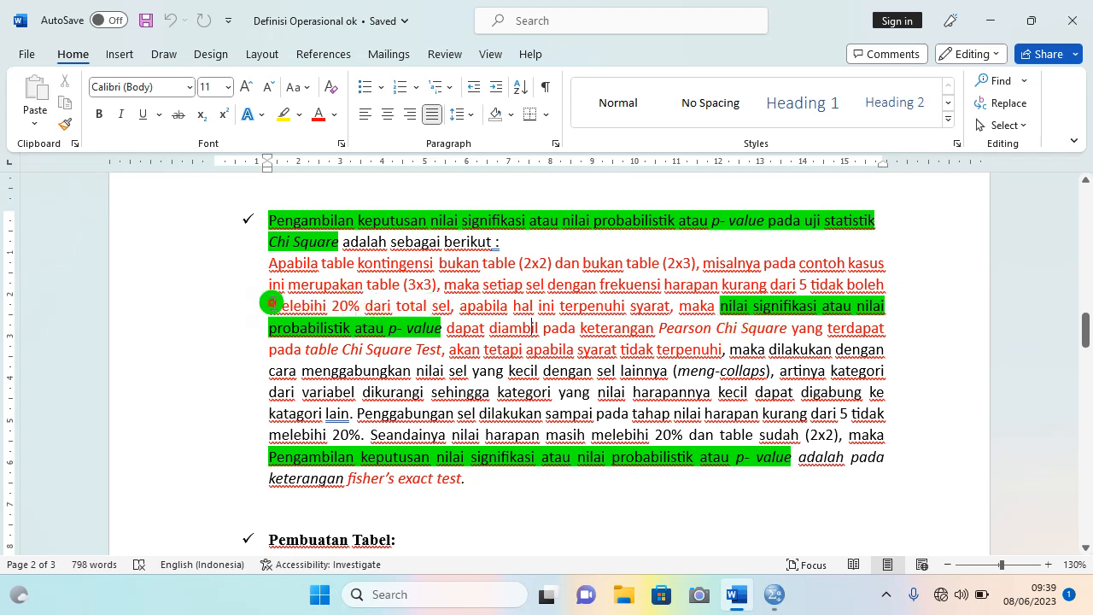
pyautogui.moveTo(276, 308); pyautogui.dragTo(449, 304)
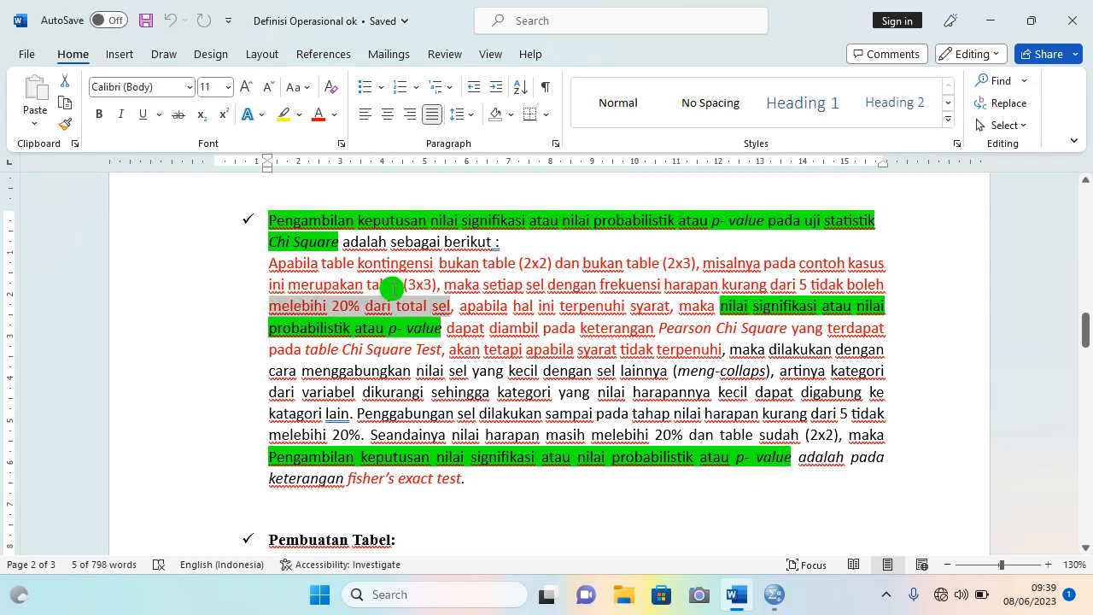
# Step: Examine the passage on taking the p-value from Pearson Chi Square in the Chi Square Test table when the condition is met
pyautogui.doubleClick(462, 306)
pyautogui.moveTo(530, 315); pyautogui.dragTo(668, 306)
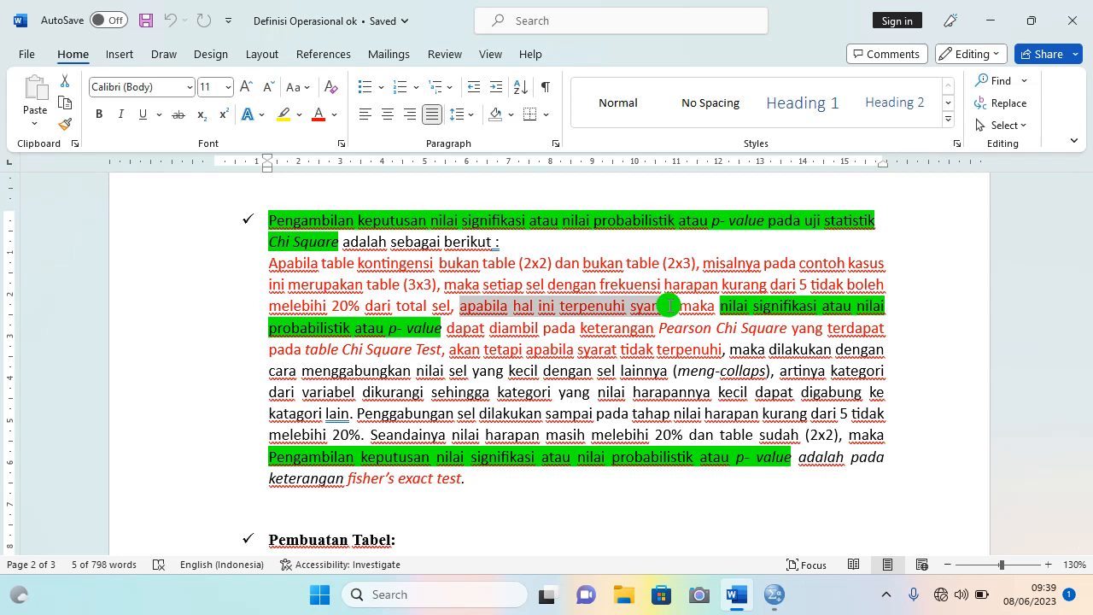
pyautogui.moveTo(671, 305); pyautogui.dragTo(429, 359)
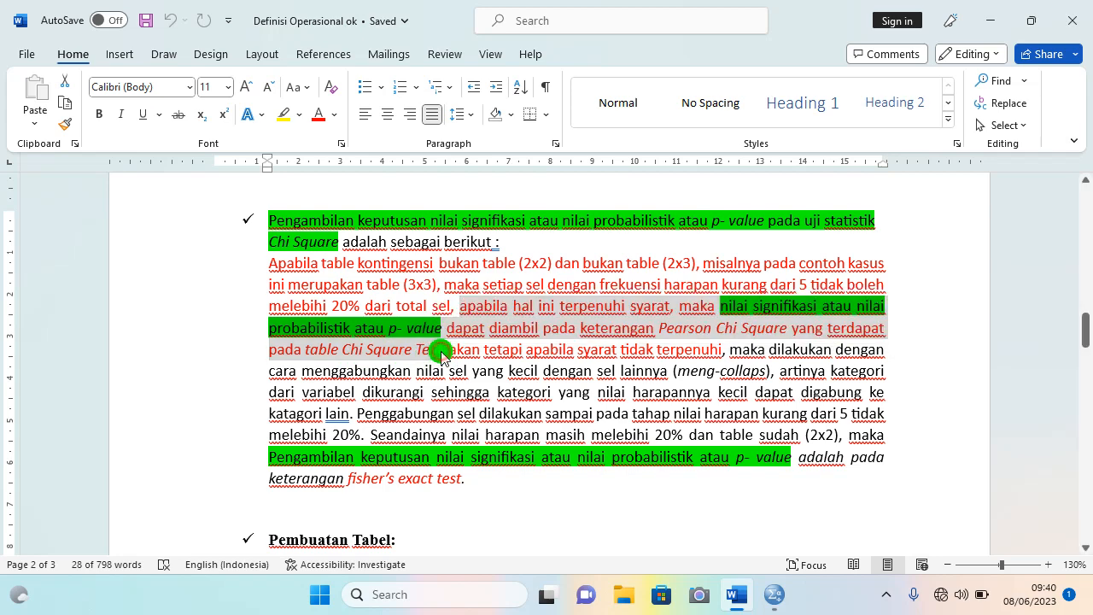
pyautogui.click(406, 344)
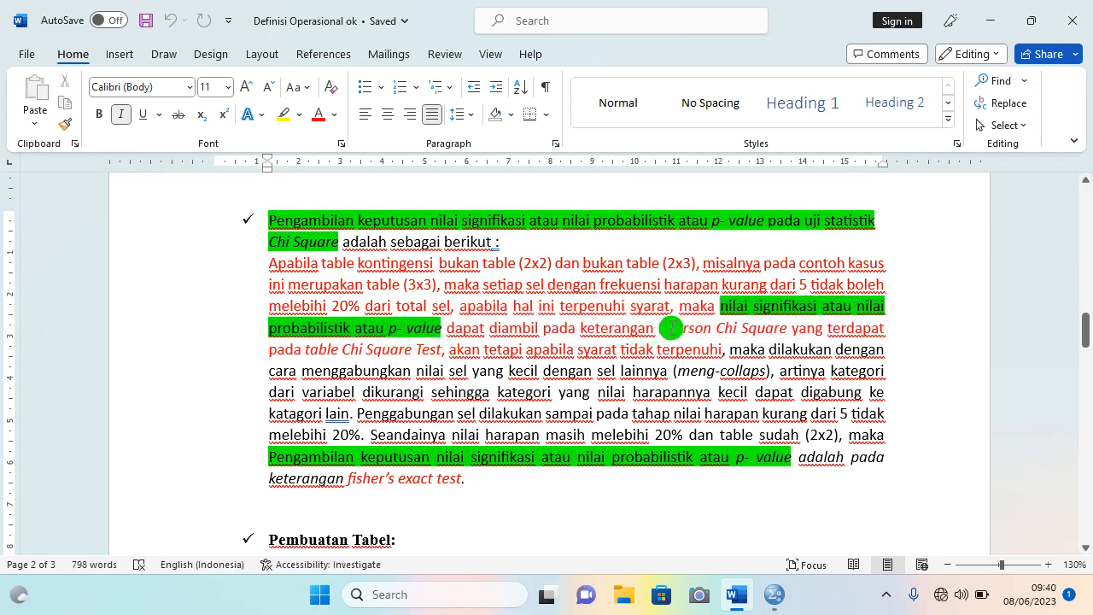
pyautogui.moveTo(662, 326); pyautogui.dragTo(788, 328)
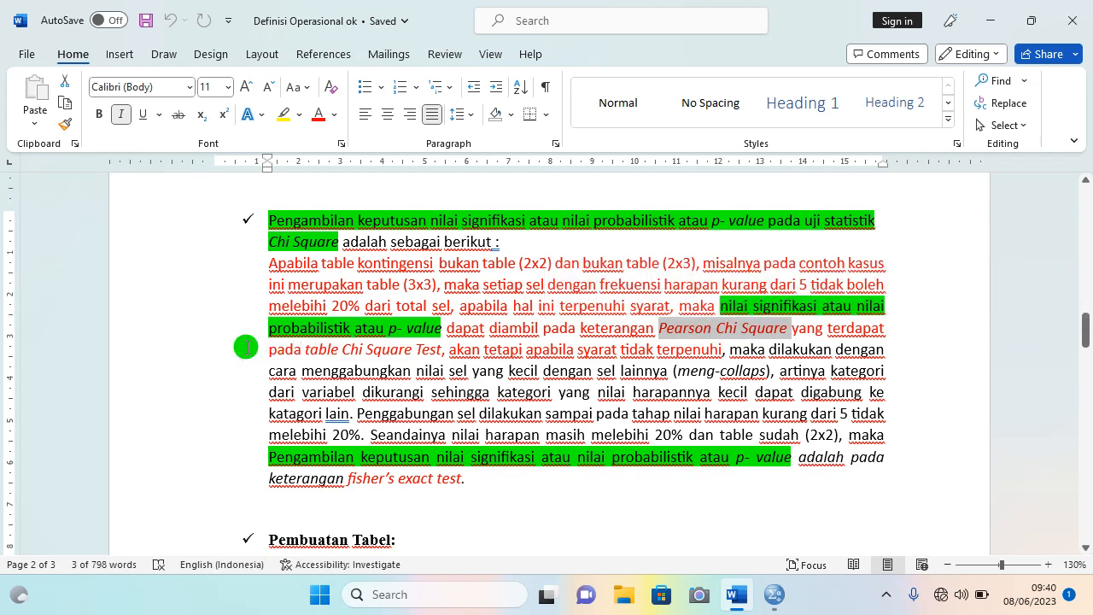
pyautogui.moveTo(268, 352); pyautogui.dragTo(433, 359)
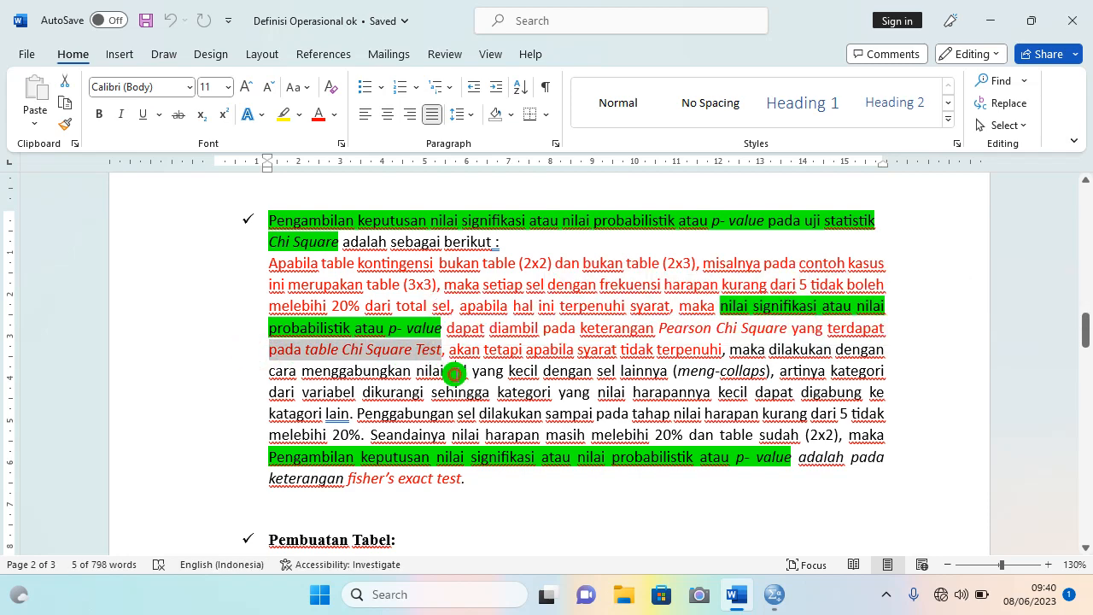
pyautogui.click(456, 357)
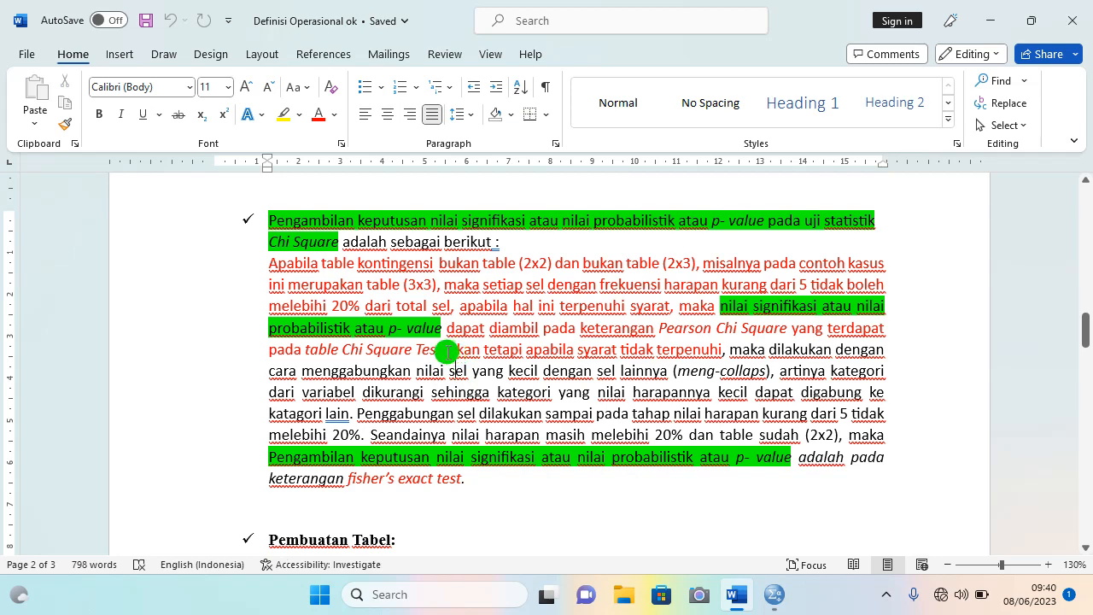
# Step: Examine the passage on merging small cells (meng-collaps) when the condition is not met, including how far merging must go
pyautogui.moveTo(453, 351); pyautogui.dragTo(757, 384)
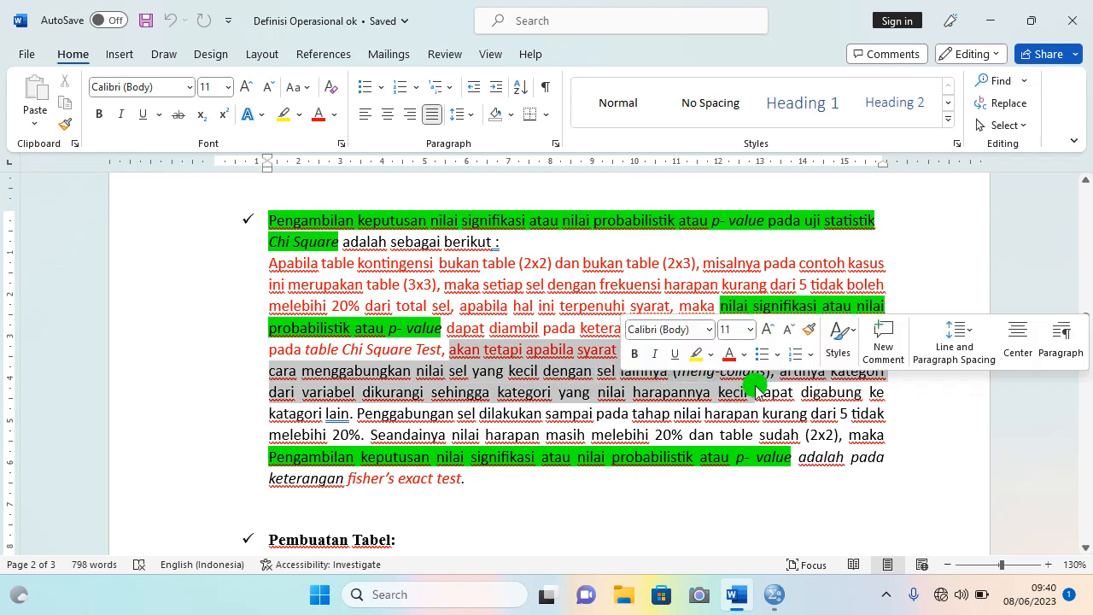
pyautogui.click(773, 373)
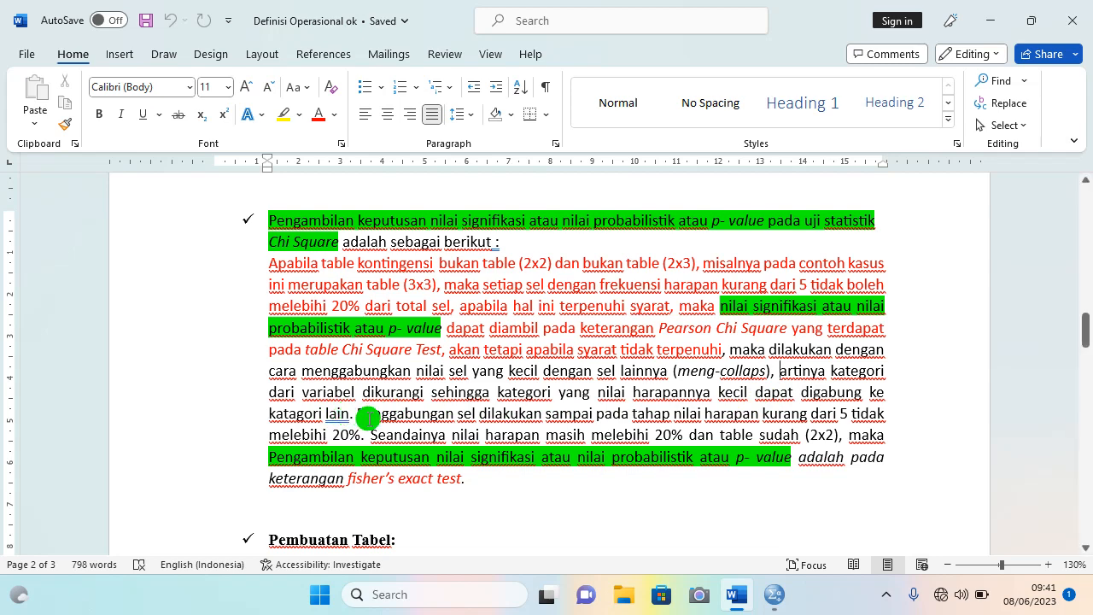
pyautogui.moveTo(357, 414); pyautogui.dragTo(367, 437)
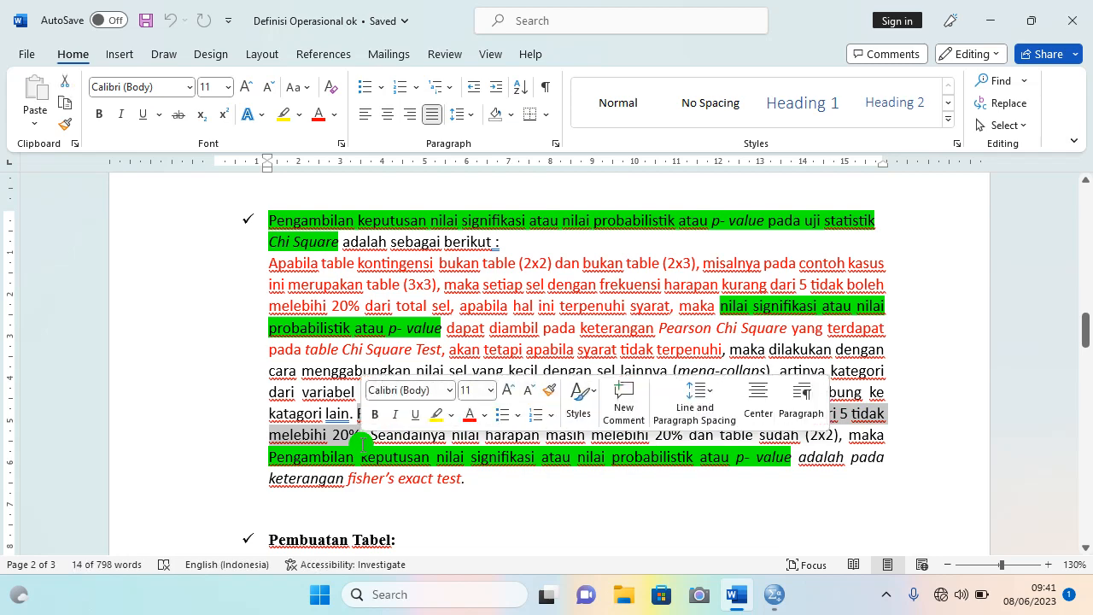
pyautogui.click(352, 435)
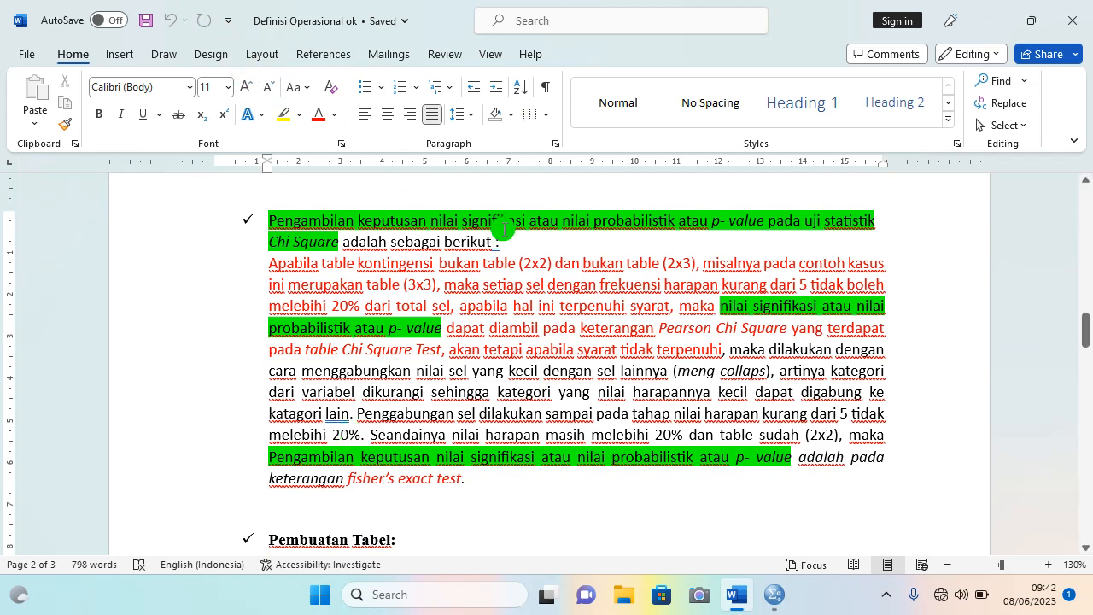
# Step: Examine the closing rule on using Fisher's exact test when a (2x2) table still exceeds the 20% expected-count limit
pyautogui.scroll(-1, 451, 335)
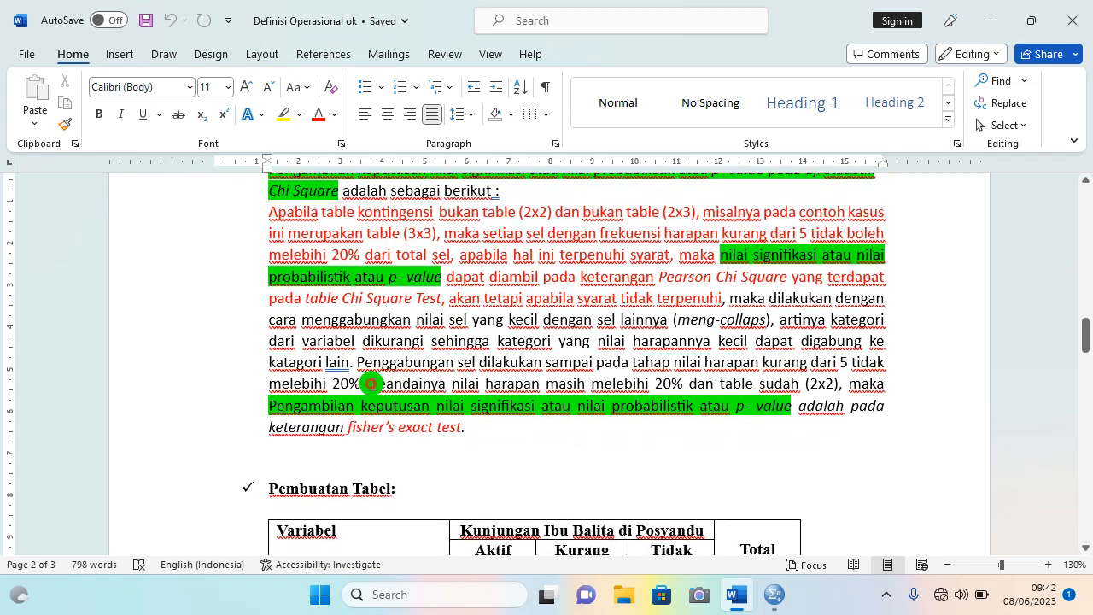
pyautogui.moveTo(369, 383); pyautogui.dragTo(683, 386)
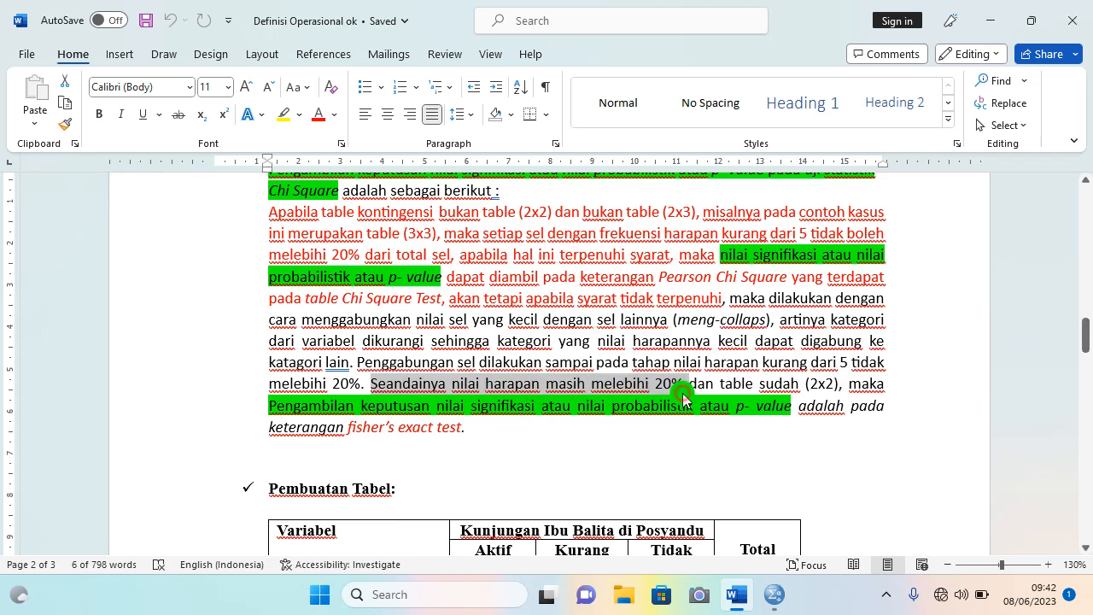
pyautogui.moveTo(689, 386); pyautogui.dragTo(823, 389)
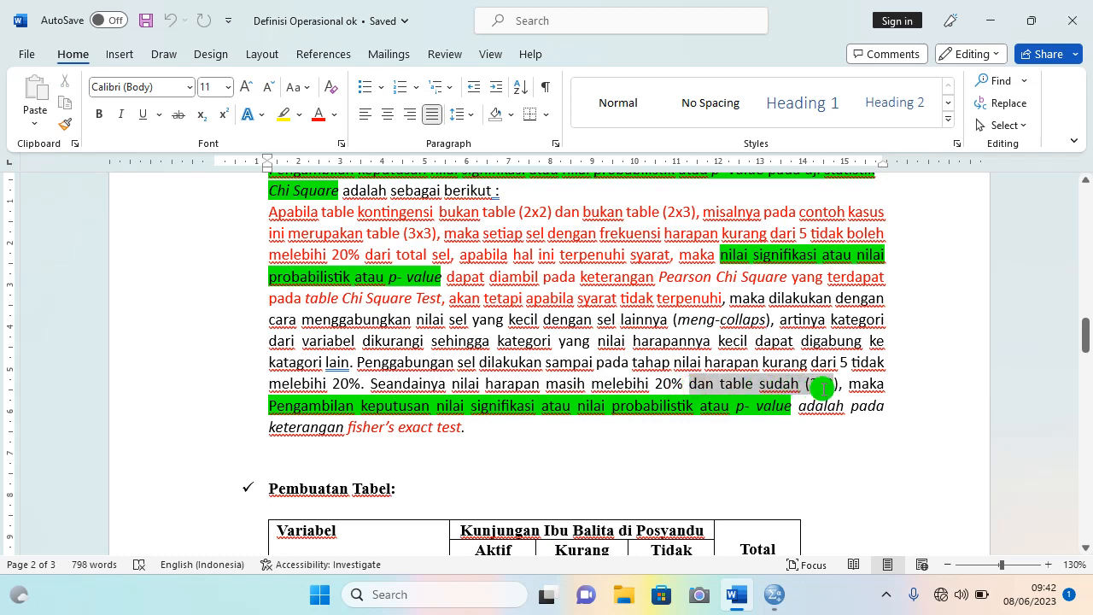
pyautogui.moveTo(828, 389); pyautogui.dragTo(830, 393)
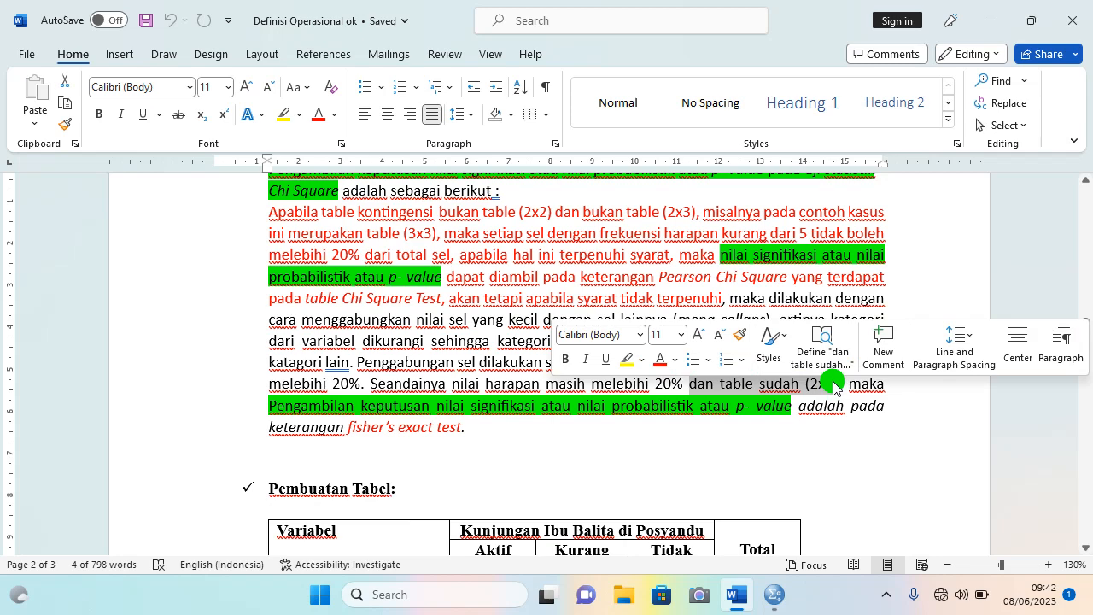
pyautogui.moveTo(268, 403); pyautogui.dragTo(369, 419)
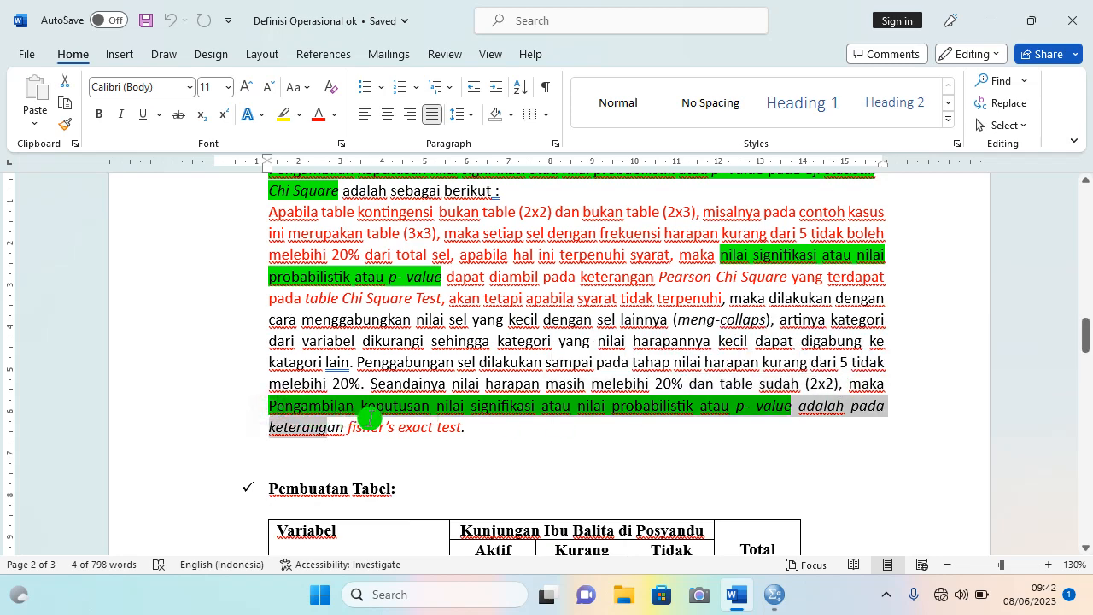
pyautogui.click(369, 419)
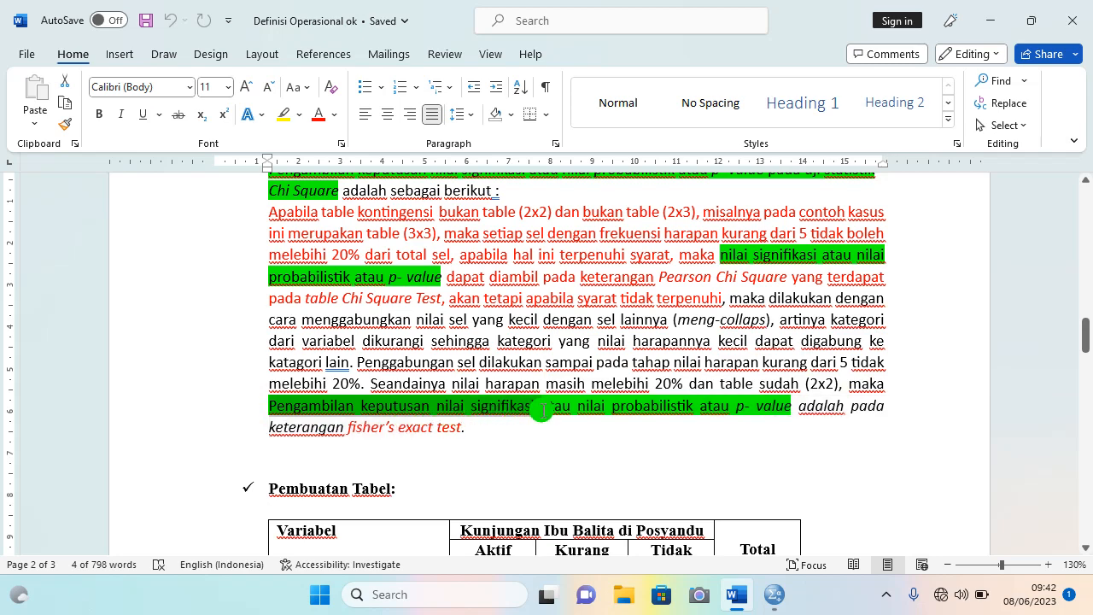
pyautogui.moveTo(543, 411); pyautogui.dragTo(773, 412)
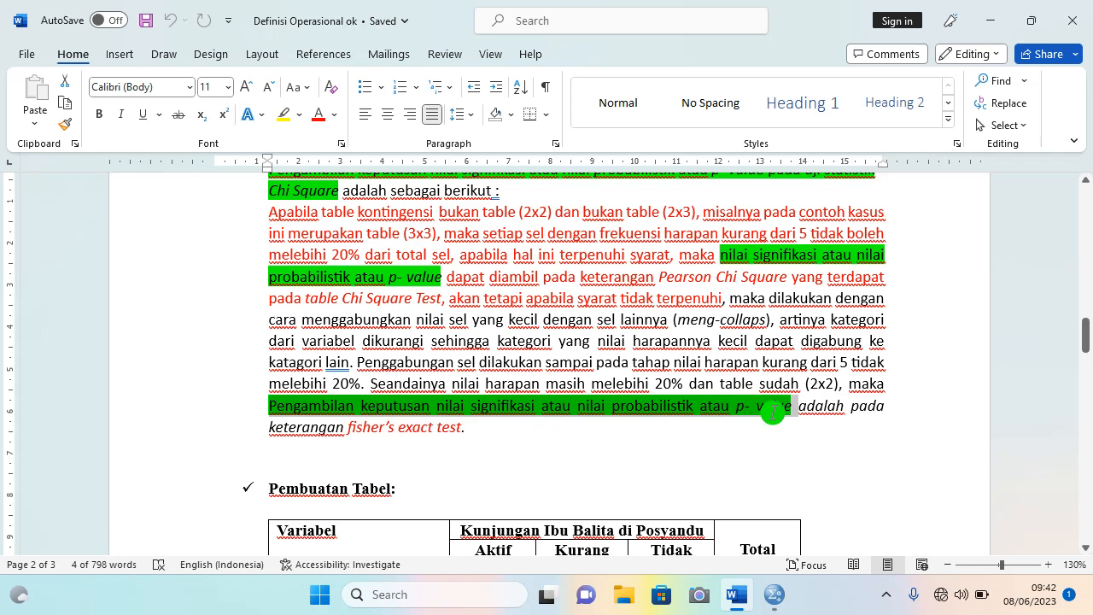
pyautogui.moveTo(268, 430); pyautogui.dragTo(467, 430)
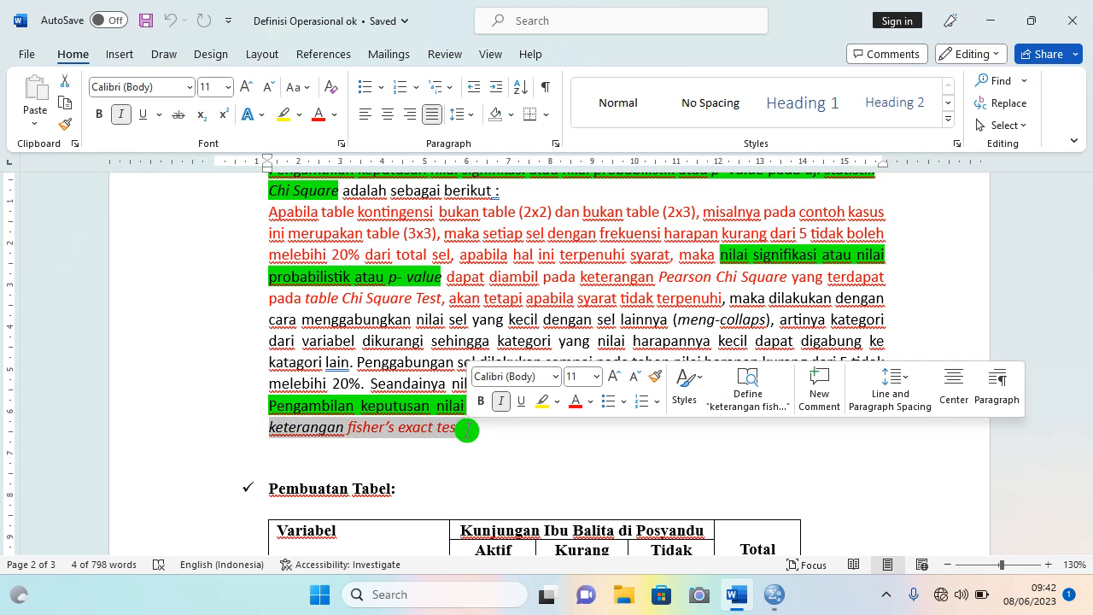
pyautogui.click(566, 422)
pyautogui.moveTo(806, 383); pyautogui.dragTo(830, 385)
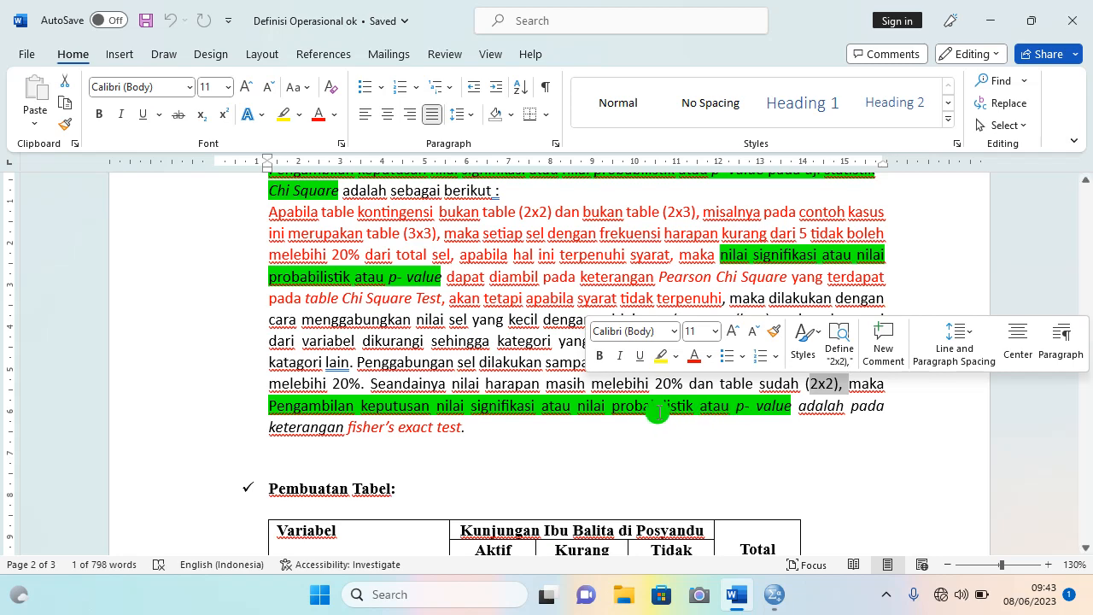
# Step: Go to the Pembuatan Tabel section and view the Pengetahuan by Kunjungan Ibu Balita crosstab with the text below it
pyautogui.scroll(-1, 571, 404)
pyautogui.scroll(-2, 571, 404)
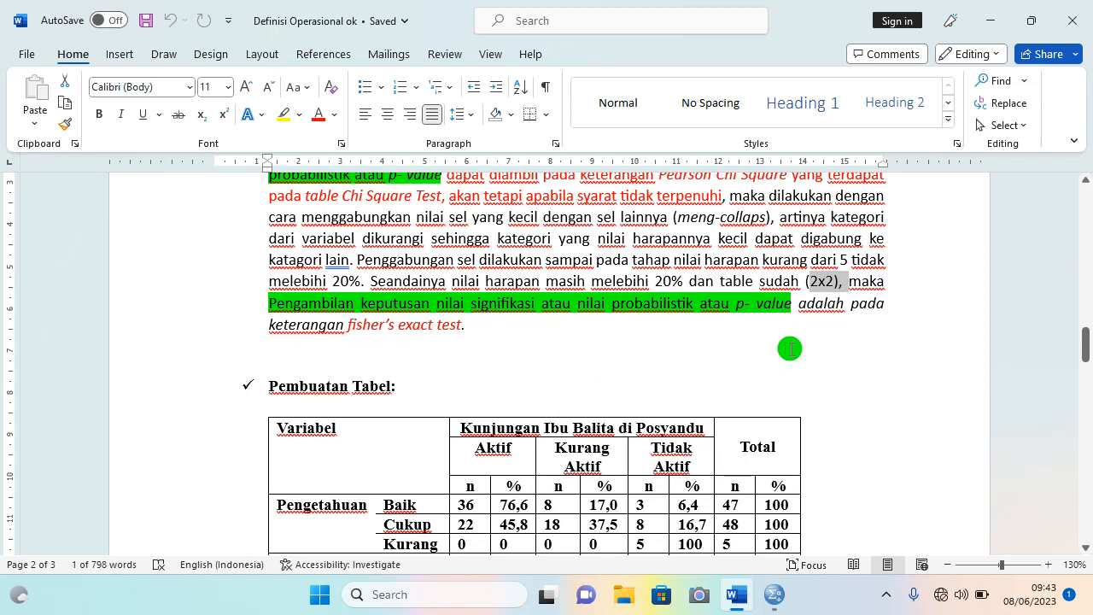
pyautogui.scroll(-6, 600, 461)
pyautogui.scroll(1, 635, 396)
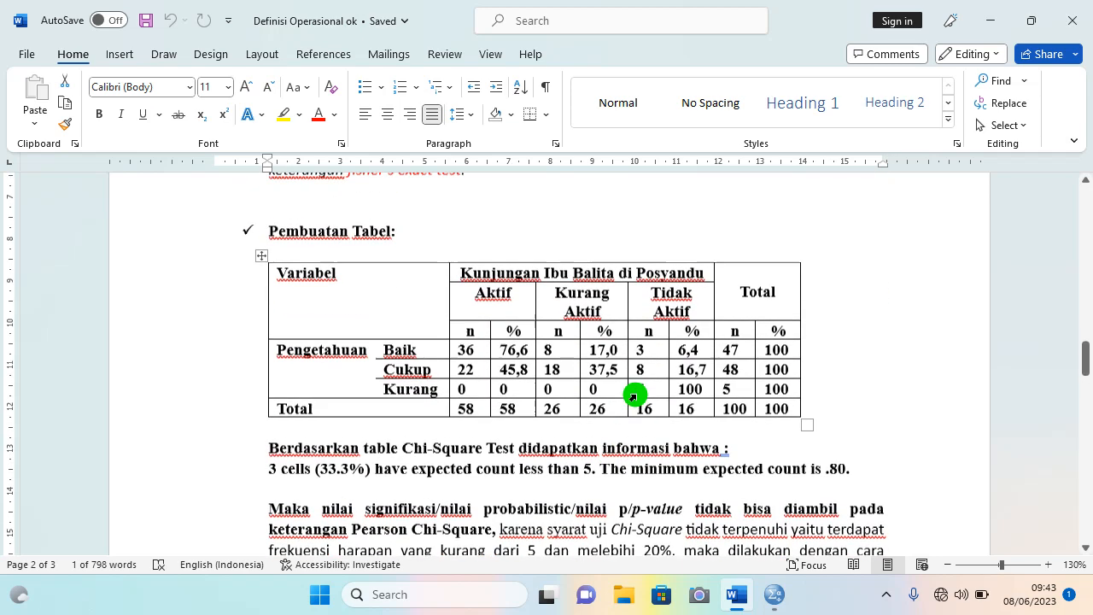
pyautogui.moveTo(1087, 371); pyautogui.dragTo(1086, 372)
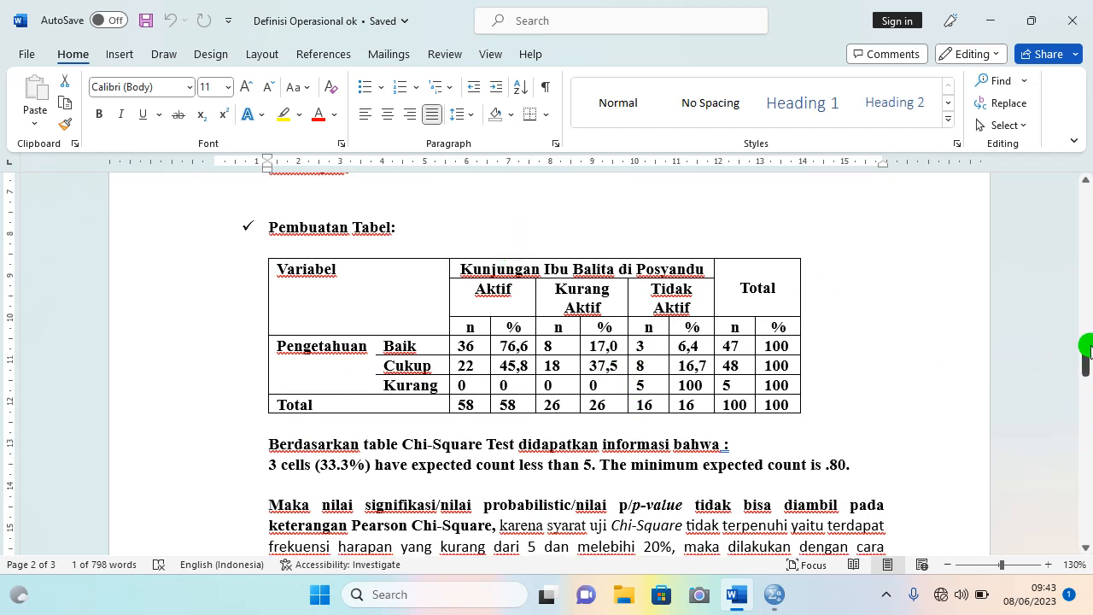
pyautogui.moveTo(1087, 350); pyautogui.dragTo(1087, 355)
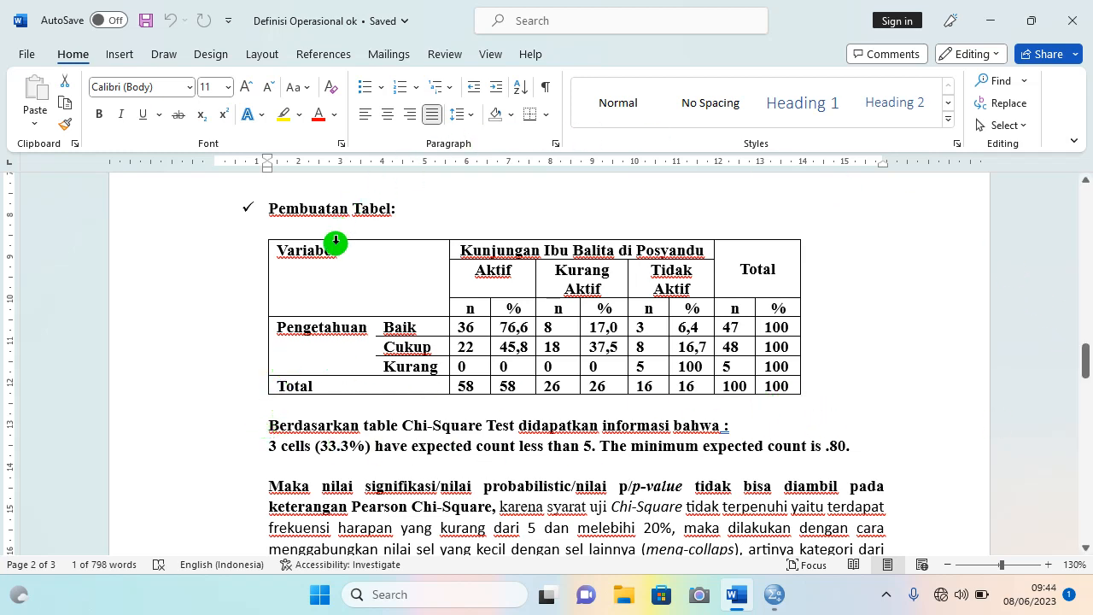
# Step: Examine the Chi-Square Test note below the crosstab, focusing on its number and percentage of cells with low expected counts
pyautogui.moveTo(272, 425); pyautogui.dragTo(828, 445)
pyautogui.click(339, 446)
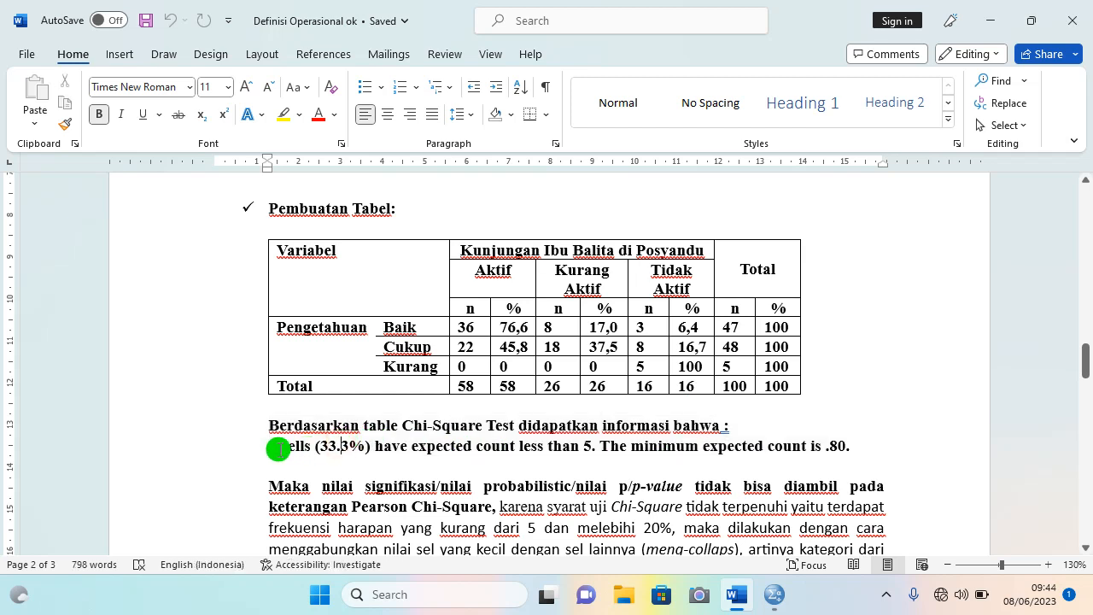
pyautogui.moveTo(266, 444); pyautogui.dragTo(373, 445)
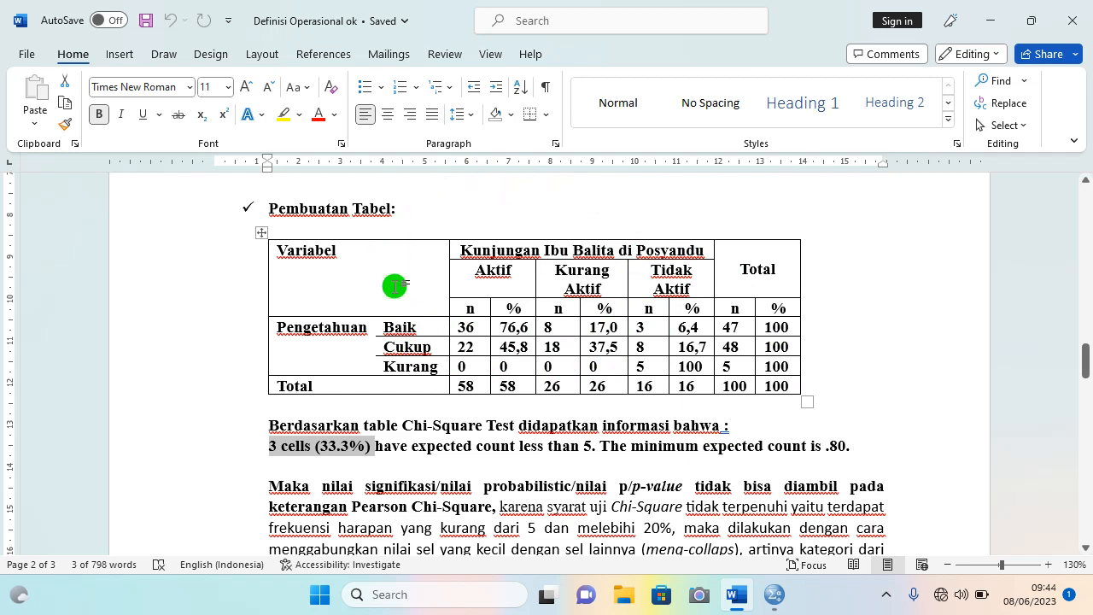
# Step: Examine the Baik row of the Pengetahuan crosstab across the three Kunjungan categories and the Total
pyautogui.moveTo(423, 238)
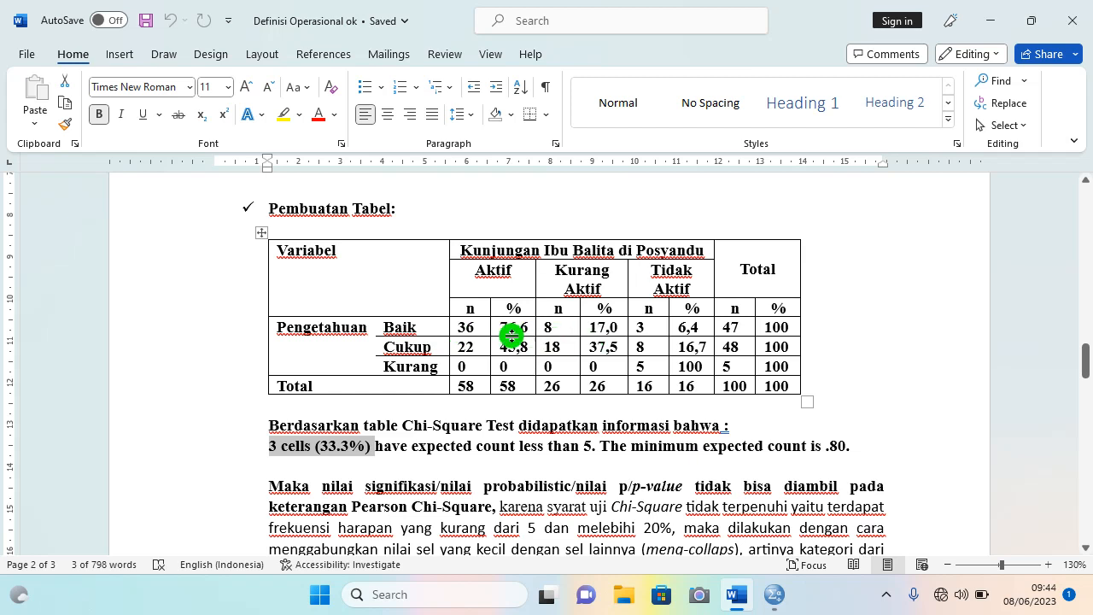
pyautogui.moveTo(369, 327); pyautogui.dragTo(726, 332)
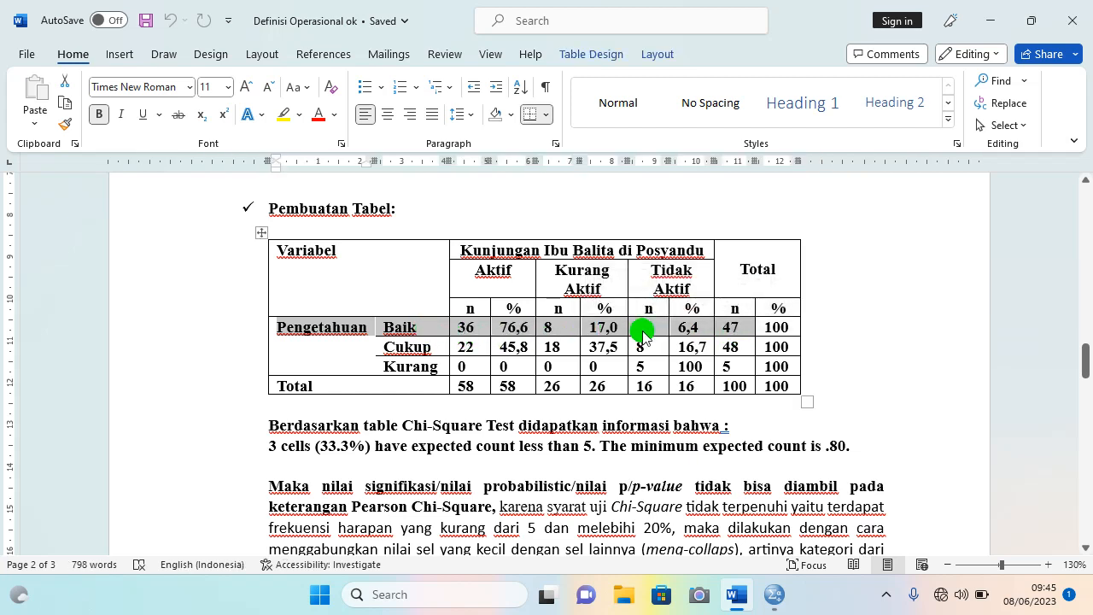
pyautogui.click(735, 331)
pyautogui.moveTo(423, 322); pyautogui.dragTo(783, 330)
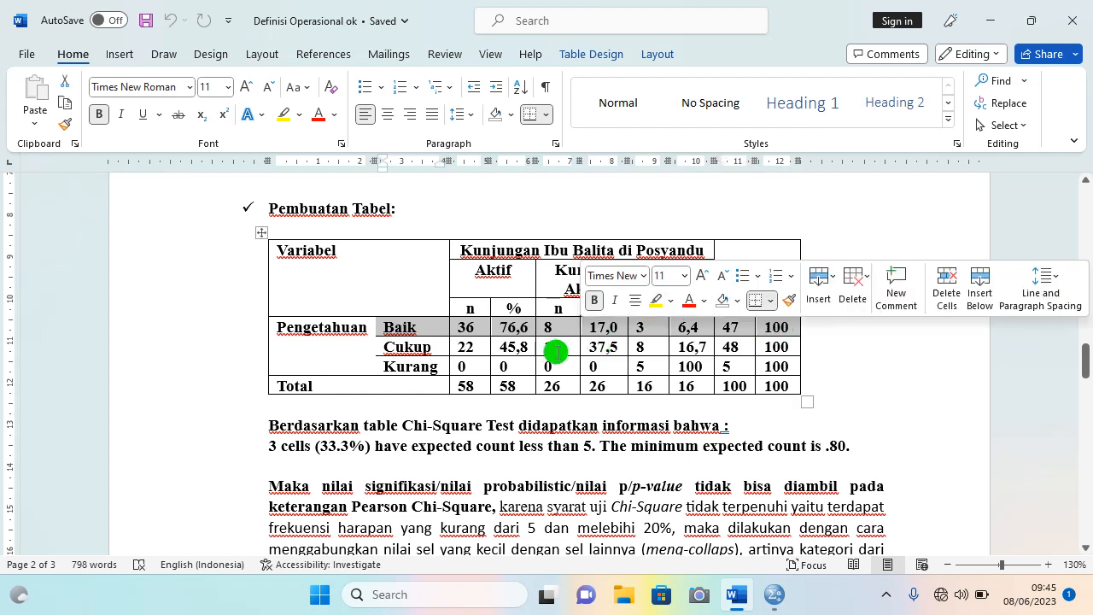
# Step: Examine the Cukup and Kurang rows of the Pengetahuan crosstab, plus the n and % columns for Aktif and Kurang Aktif
pyautogui.moveTo(435, 342); pyautogui.dragTo(773, 346)
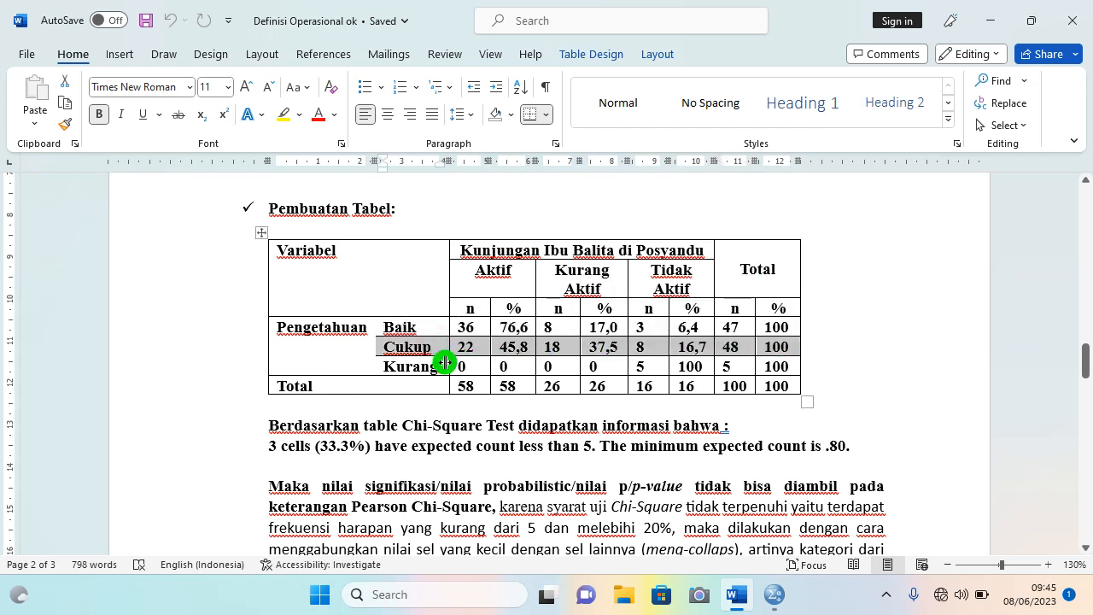
pyautogui.moveTo(447, 364); pyautogui.dragTo(776, 366)
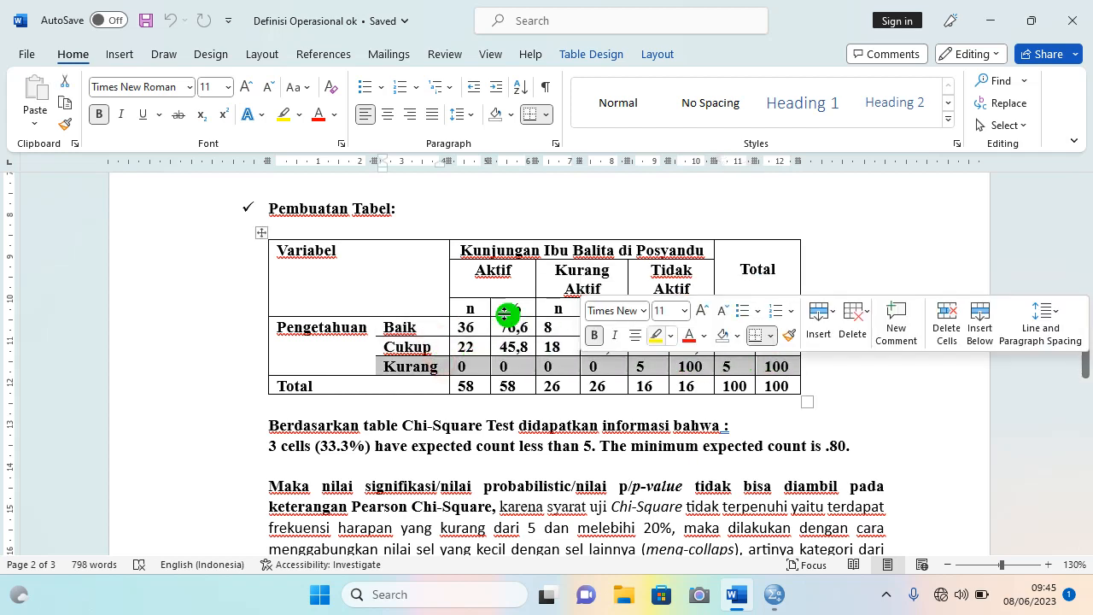
pyautogui.moveTo(471, 323); pyautogui.dragTo(486, 381)
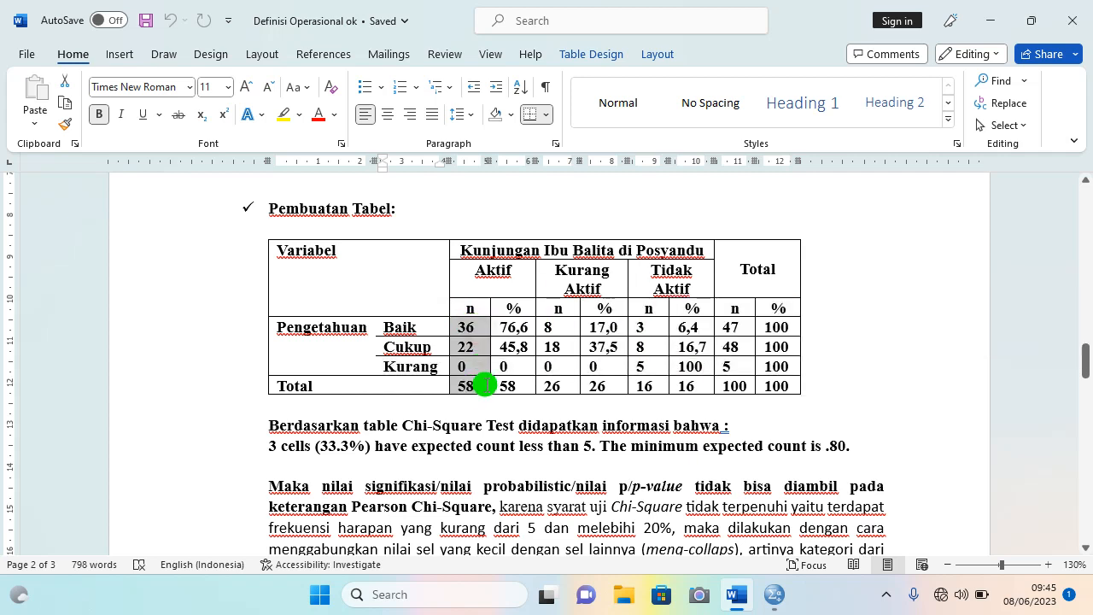
pyautogui.moveTo(515, 321); pyautogui.dragTo(521, 384)
pyautogui.moveTo(557, 316); pyautogui.dragTo(560, 383)
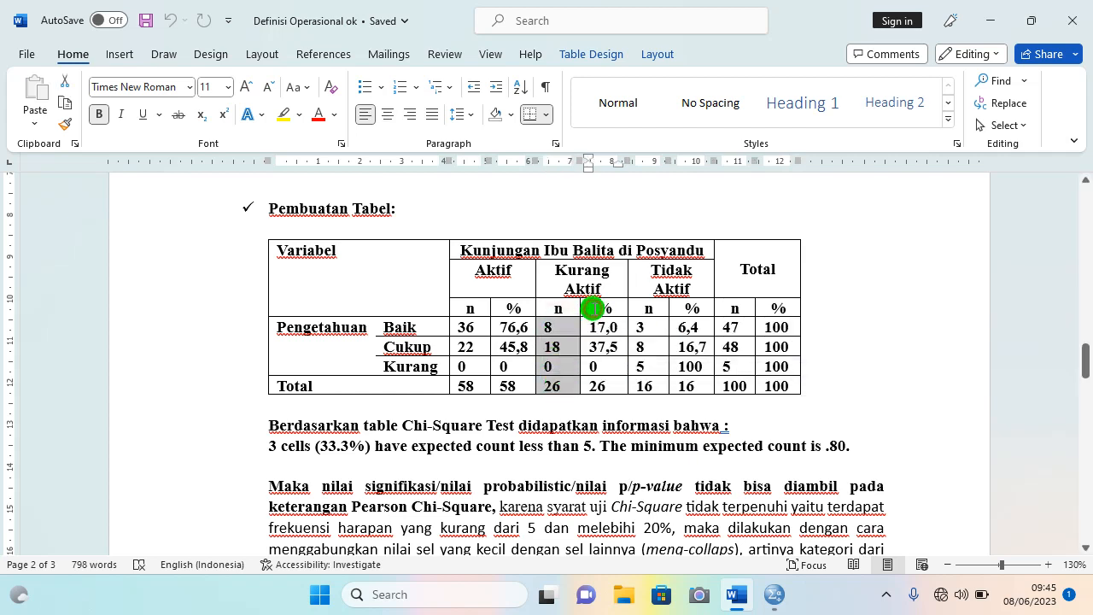
pyautogui.moveTo(600, 327); pyautogui.dragTo(598, 386)
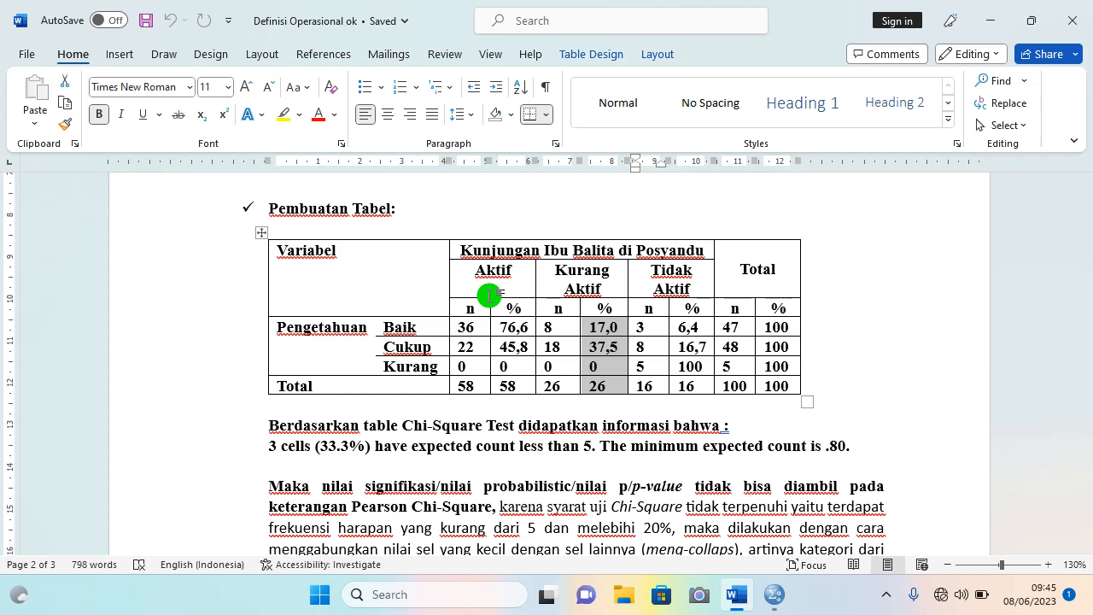
# Step: Read the paragraph on why the Pearson Chi-Square p-value cannot be used and how cells are merged into a (2x3) table
pyautogui.scroll(-4, 483, 308)
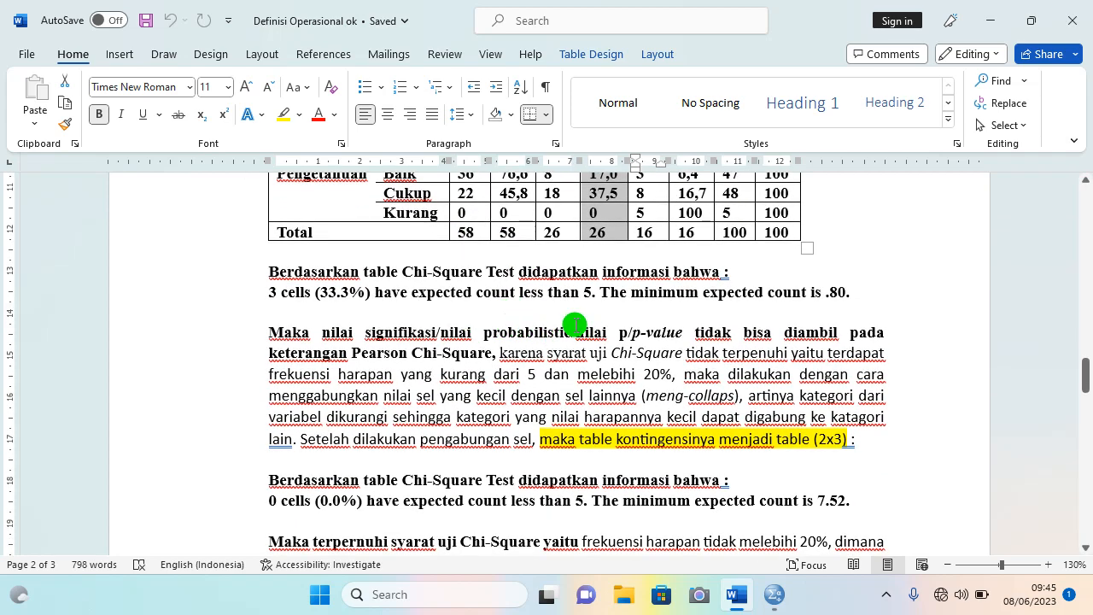
pyautogui.moveTo(275, 332)
pyautogui.mouseDown()
pyautogui.moveTo(859, 339)
pyautogui.moveTo(307, 356)
pyautogui.moveTo(846, 361)
pyautogui.moveTo(747, 378)
pyautogui.moveTo(374, 373)
pyautogui.moveTo(638, 400)
pyautogui.moveTo(679, 376)
pyautogui.mouseUp()
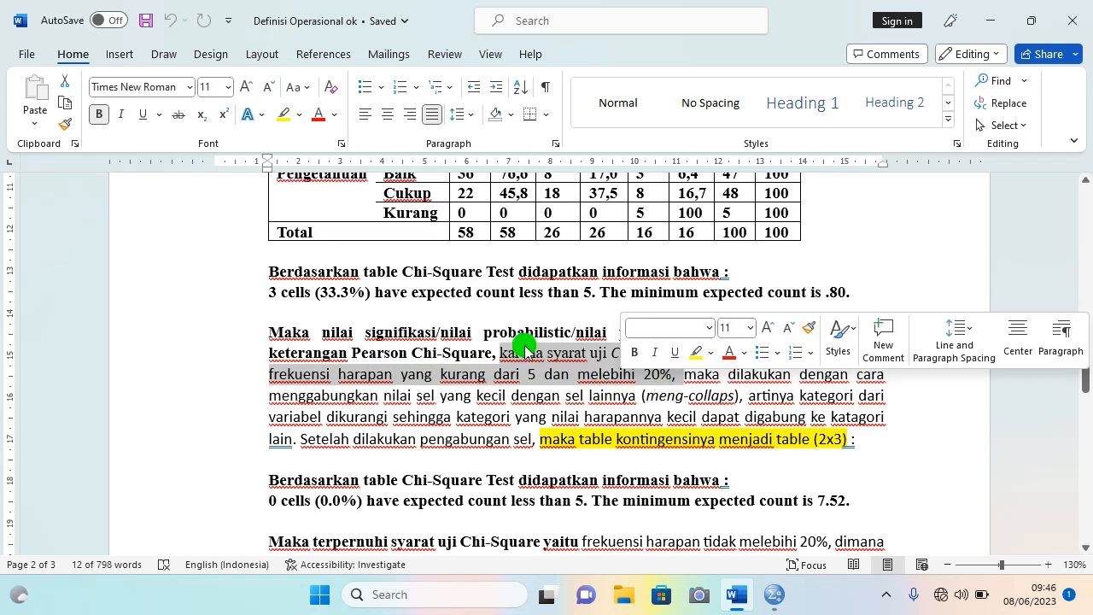
pyautogui.moveTo(269, 276); pyautogui.dragTo(594, 300)
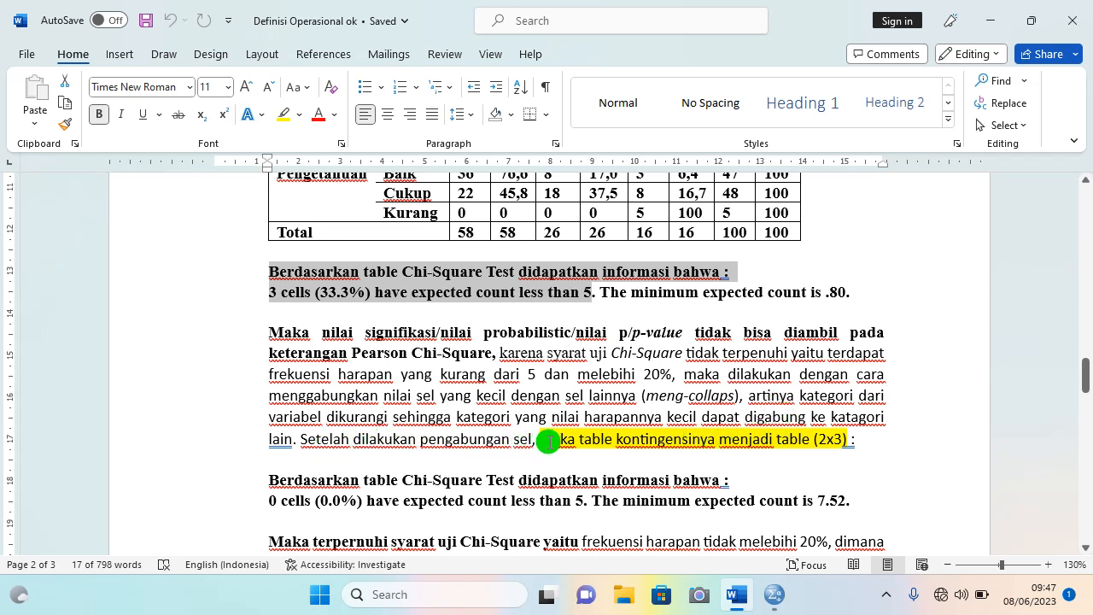
pyautogui.moveTo(541, 442); pyautogui.dragTo(850, 456)
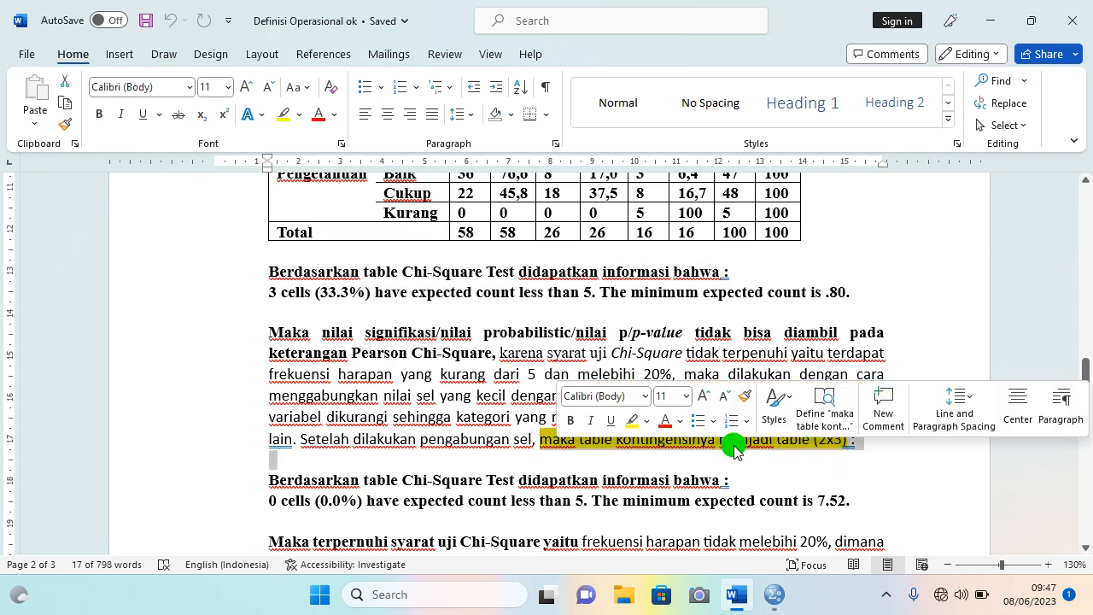
# Step: Compare the original Pengetahuan crosstab's categories with the highlighted statement about the (2x3) contingency table
pyautogui.scroll(1, 718, 440)
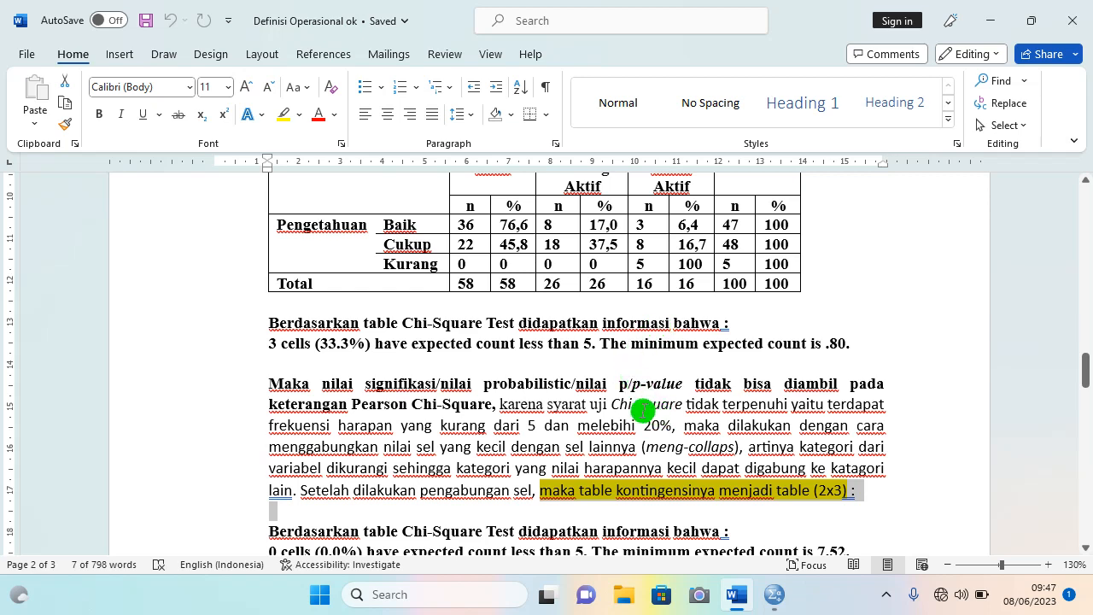
pyautogui.scroll(1, 639, 403)
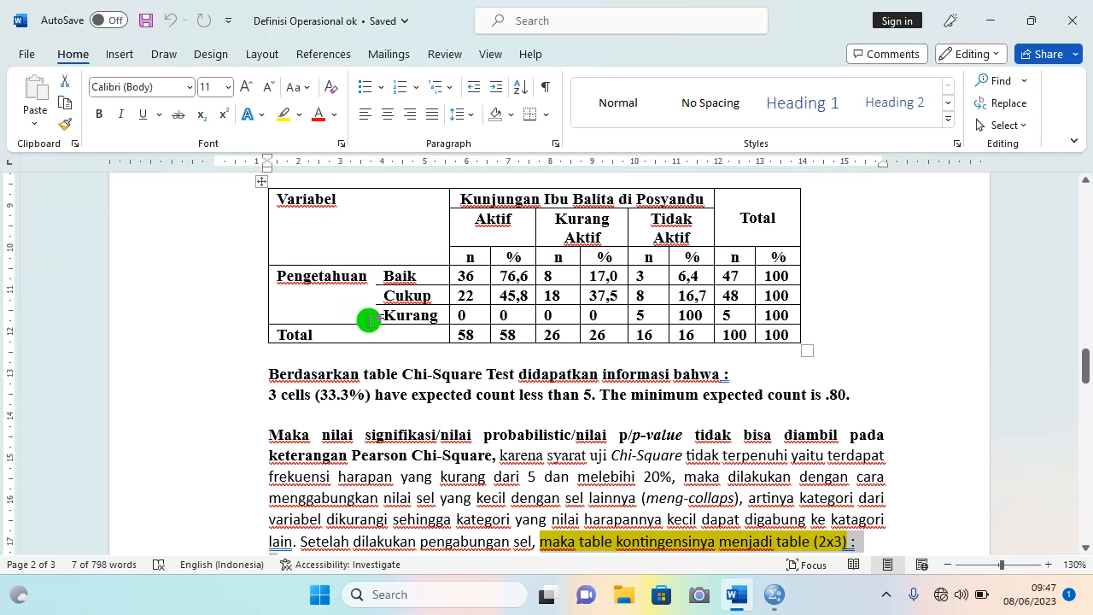
pyautogui.scroll(-1, 741, 467)
pyautogui.scroll(-2, 742, 467)
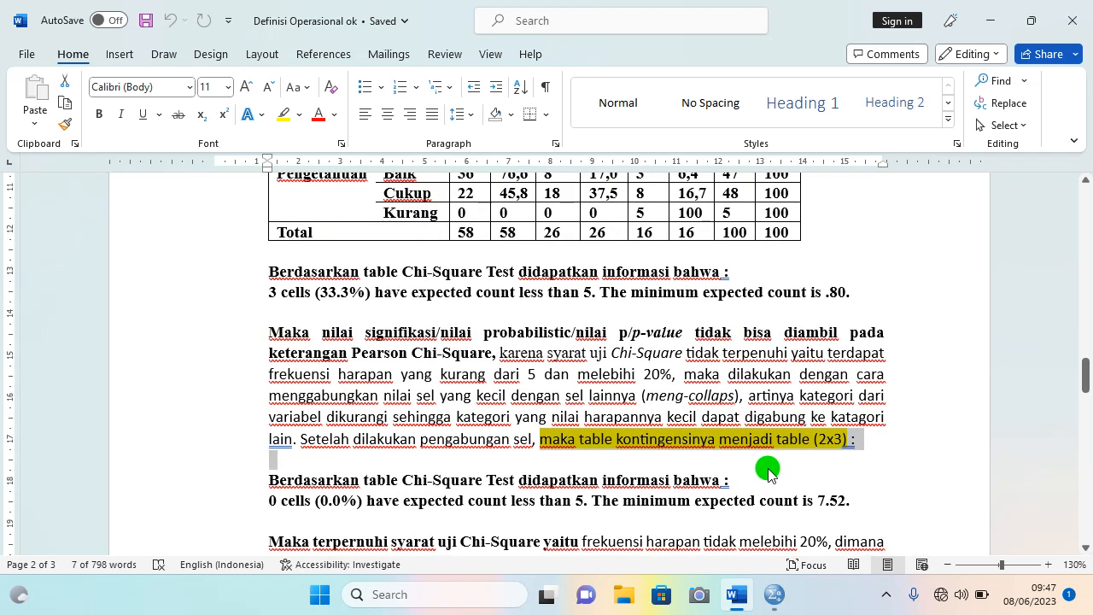
pyautogui.scroll(-1, 708, 453)
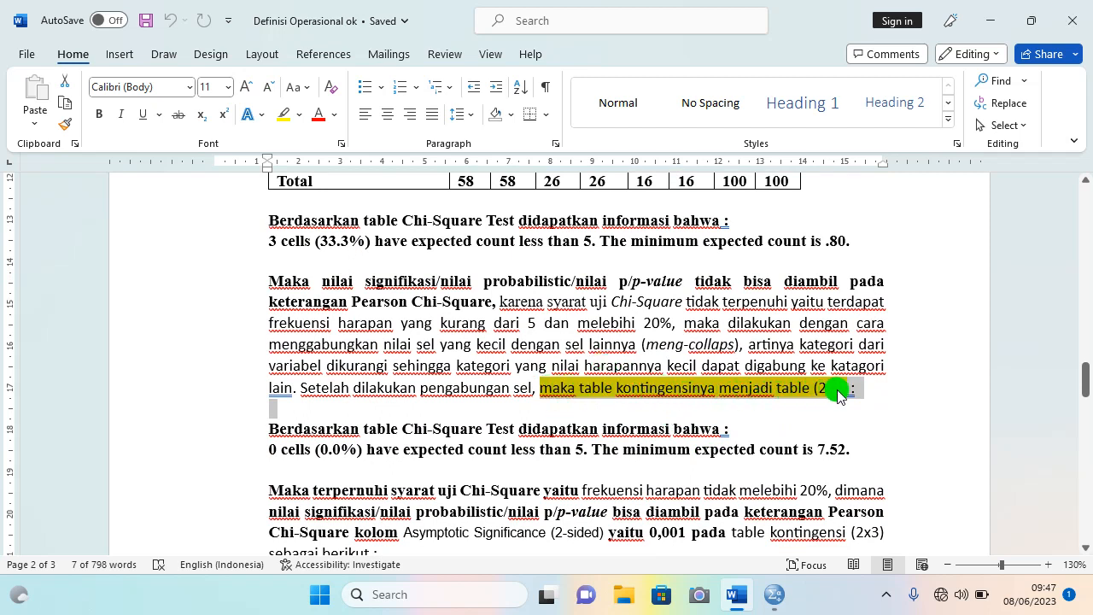
pyautogui.scroll(-1, 832, 395)
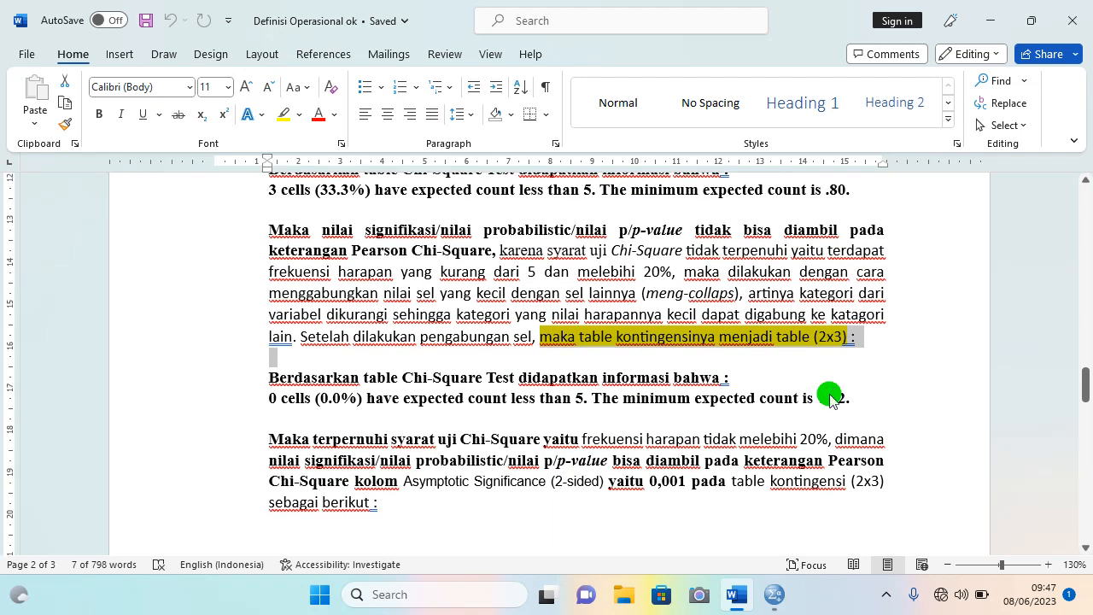
pyautogui.scroll(1, 830, 393)
pyautogui.scroll(-1, 830, 390)
pyautogui.scroll(3, 830, 390)
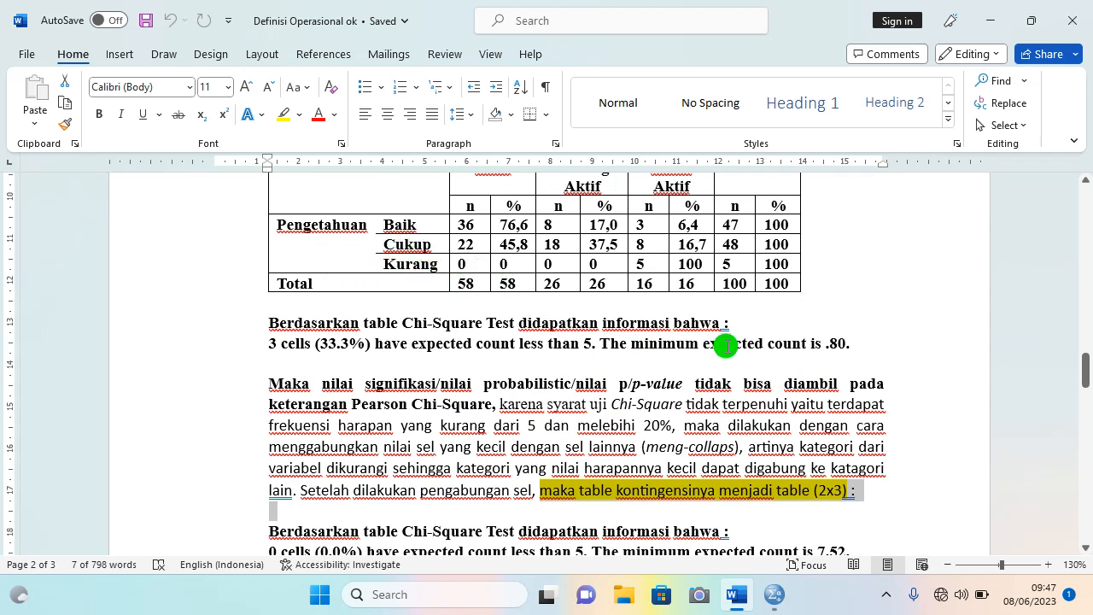
pyautogui.scroll(-3, 726, 346)
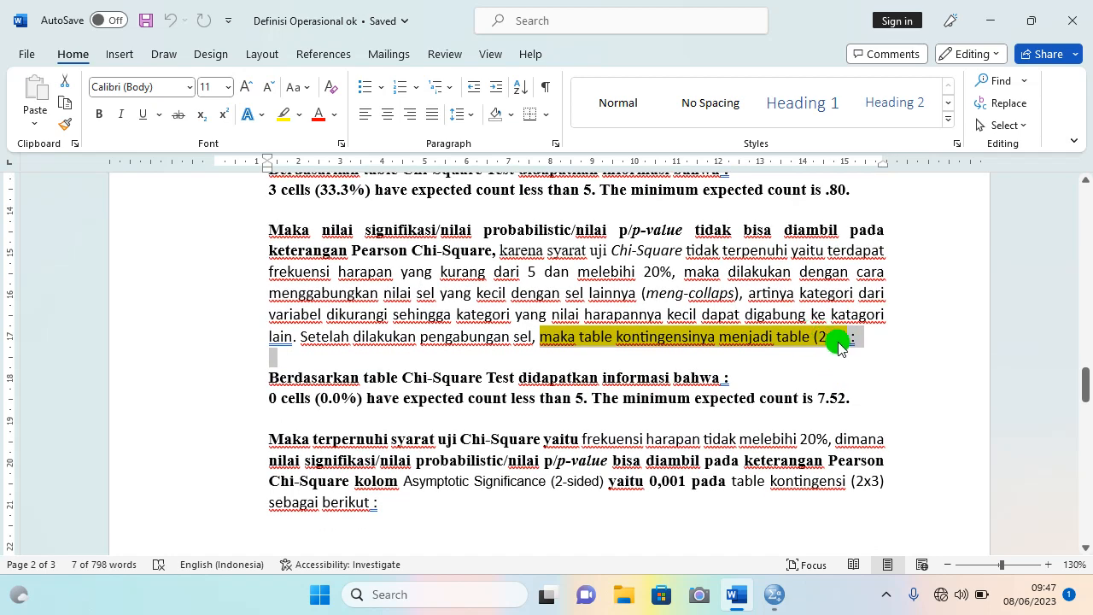
# Step: Examine the second Chi-Square Test note, focusing on the cells with low expected counts after merging
pyautogui.scroll(-1, 717, 359)
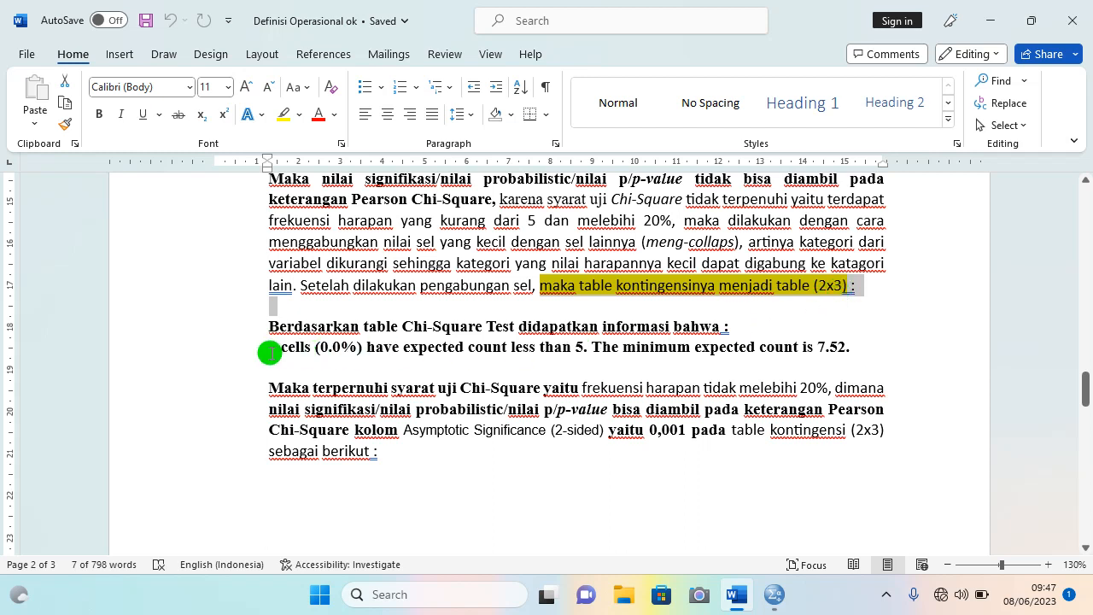
pyautogui.moveTo(270, 329); pyautogui.dragTo(802, 351)
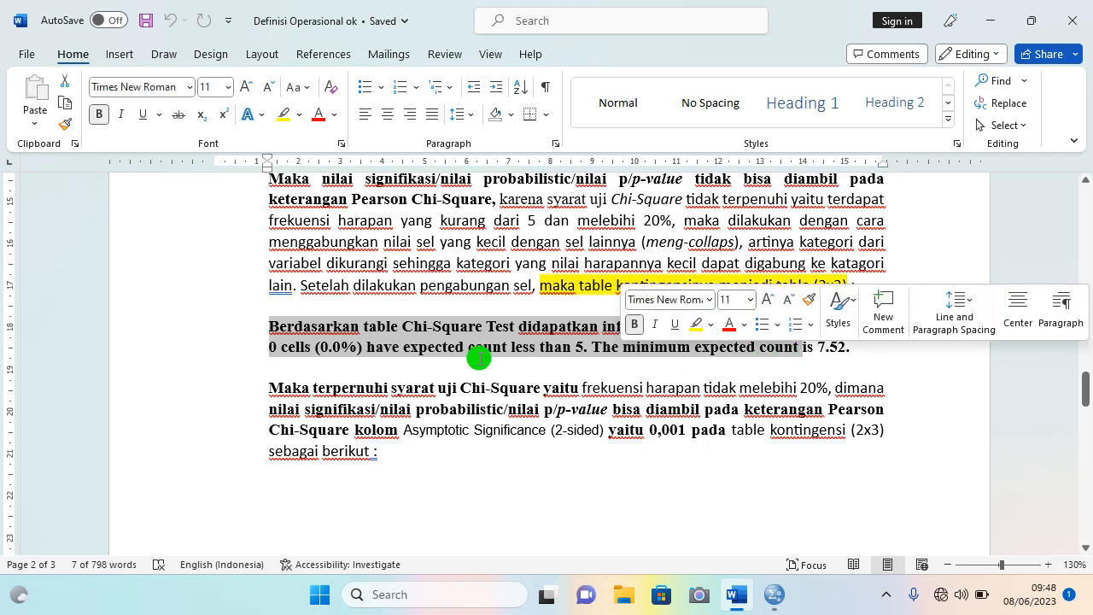
pyautogui.click(310, 347)
pyautogui.moveTo(268, 347); pyautogui.dragTo(572, 351)
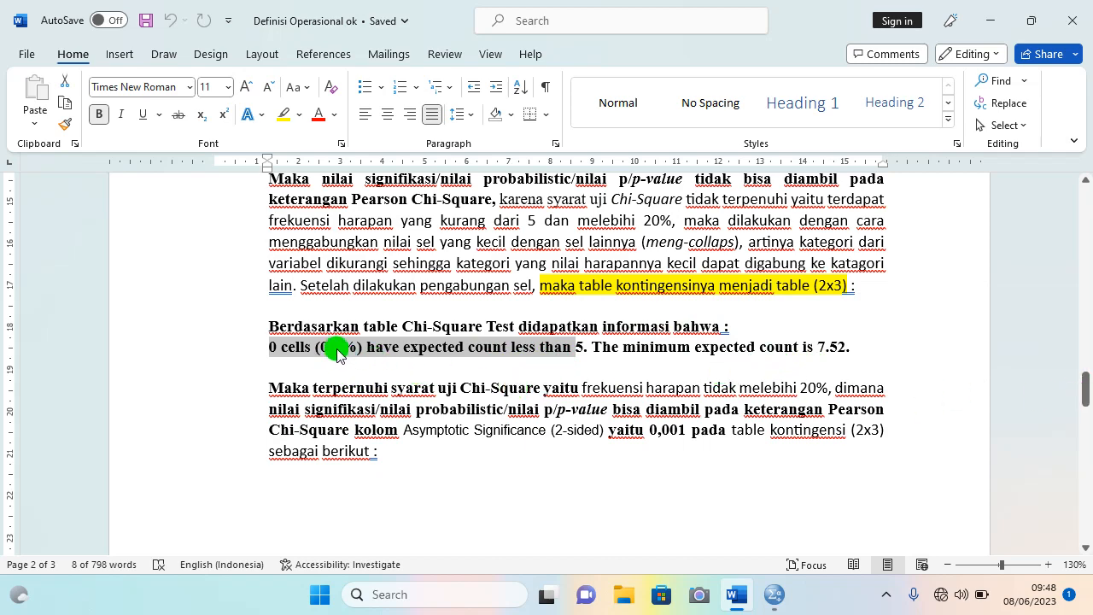
# Step: Read the paragraph on taking the p-value from Pearson Chi-Square under Asymptotic Significance (2-sided) once the test requirement is met
pyautogui.scroll(-2, 444, 359)
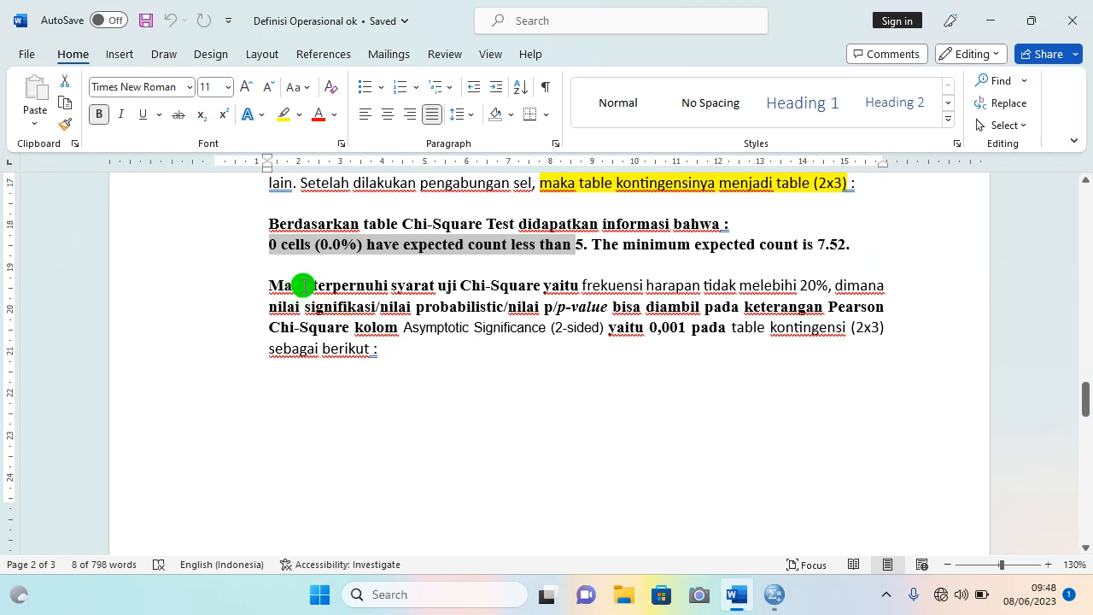
pyautogui.moveTo(292, 285); pyautogui.dragTo(576, 330)
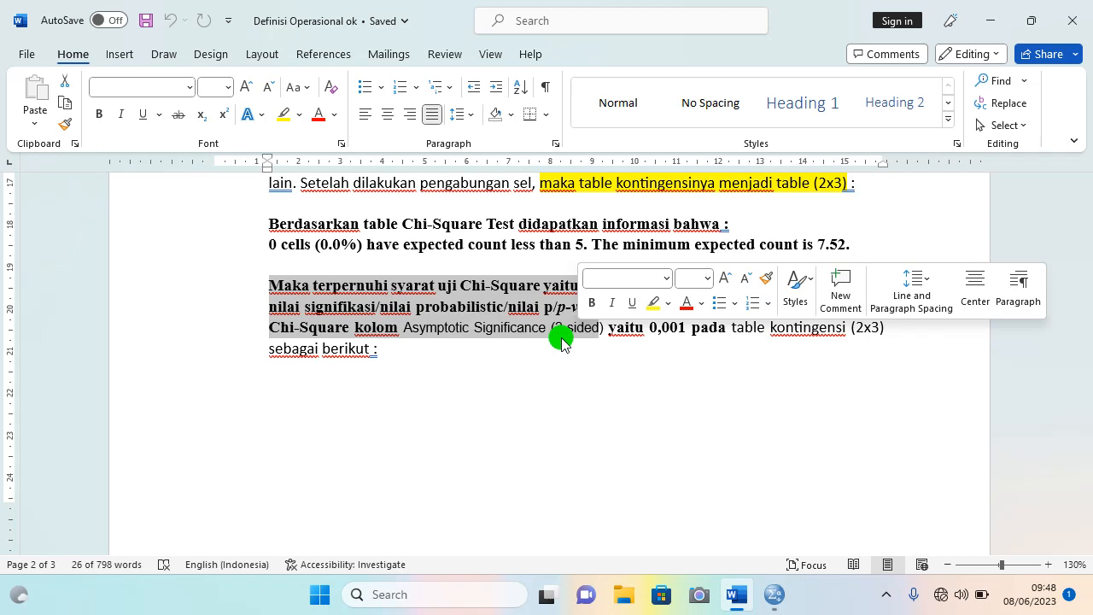
pyautogui.scroll(1, 659, 366)
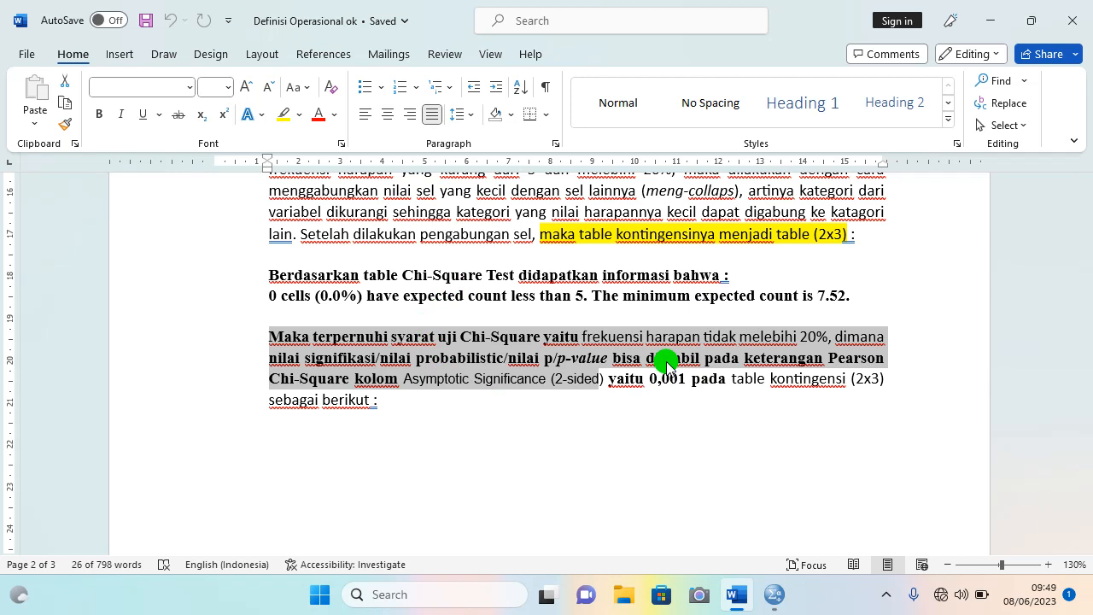
pyautogui.scroll(-1, 624, 346)
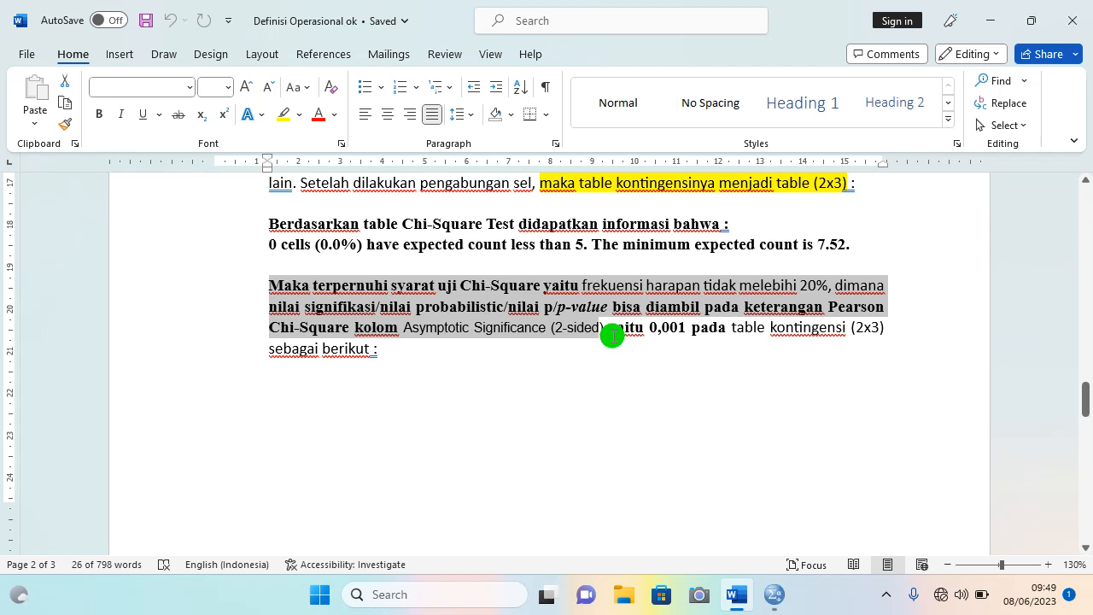
# Step: Go to the crosstab with the combined Cukup+Kurang row and p-value column above Interpretasi Hasil
pyautogui.scroll(-3, 590, 367)
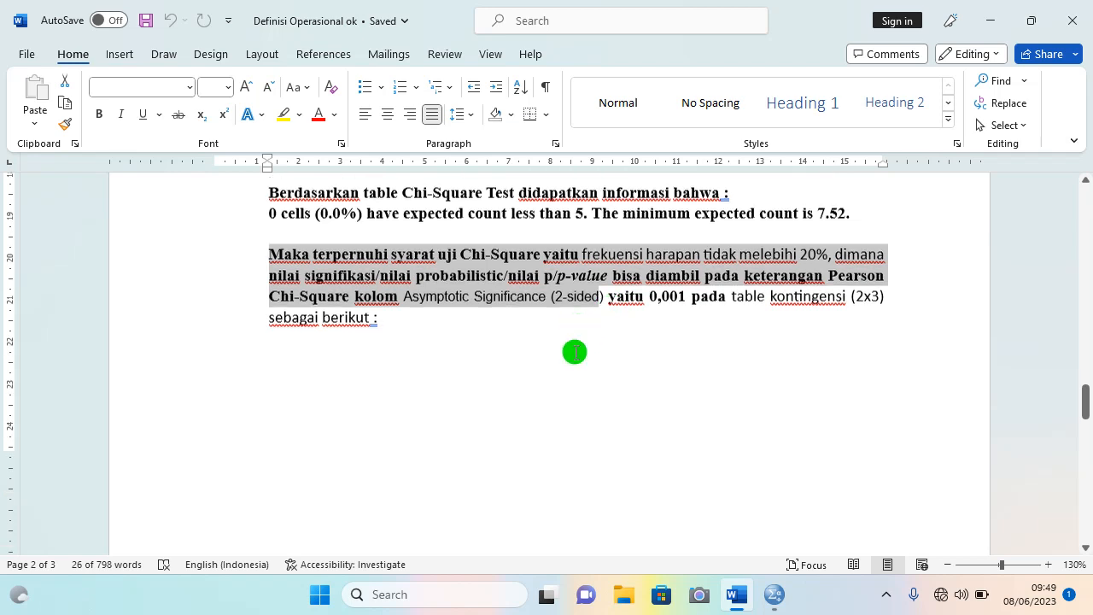
pyautogui.scroll(-5, 583, 256)
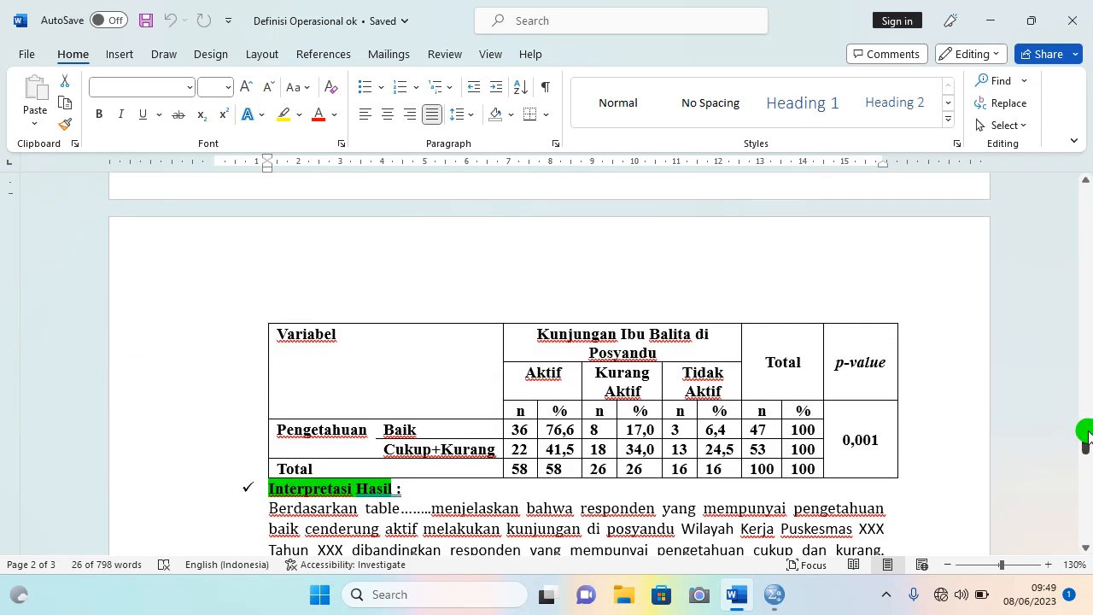
pyautogui.moveTo(1085, 431); pyautogui.dragTo(1082, 443)
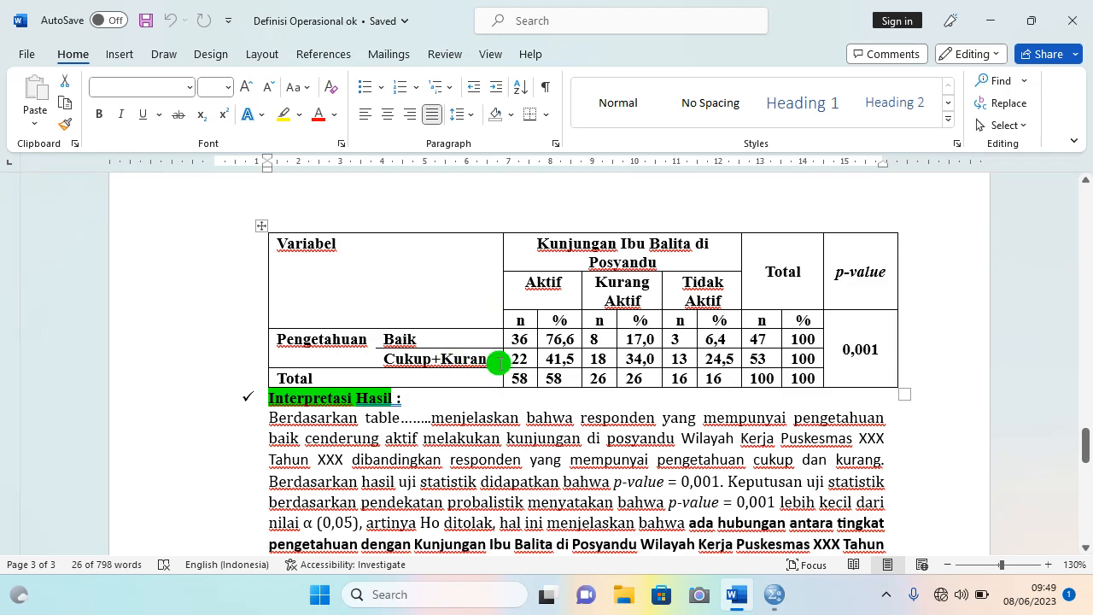
# Step: Recheck the low-expected-count note below the original crosstab, and return to the merged Cukup+Kurang table and its Interpretasi Hasil text
pyautogui.scroll(15, 499, 363)
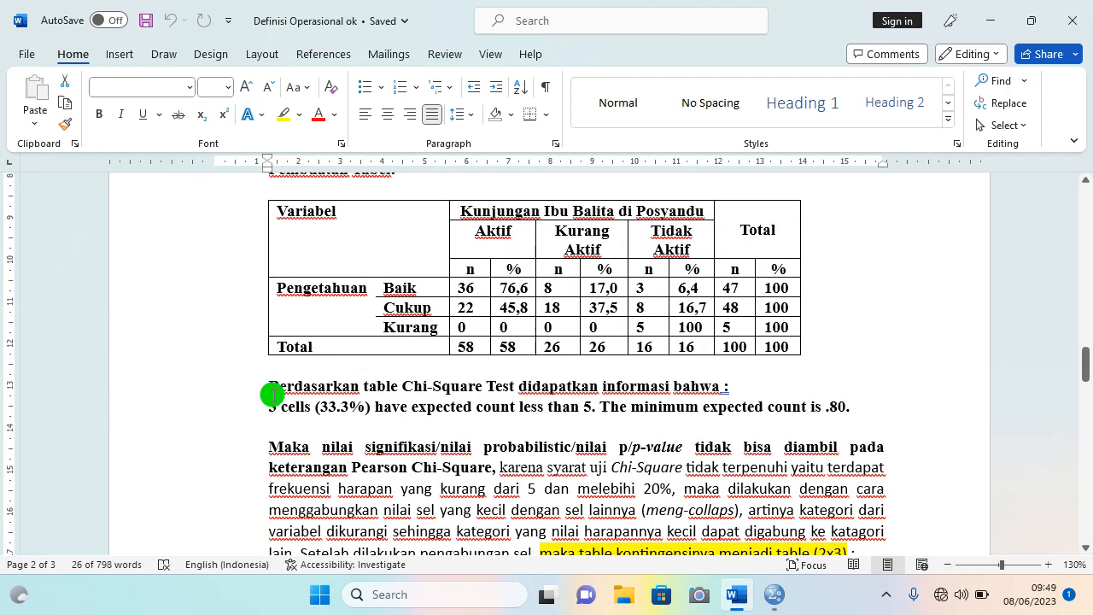
pyautogui.moveTo(270, 403); pyautogui.dragTo(379, 410)
pyautogui.scroll(-10, 596, 384)
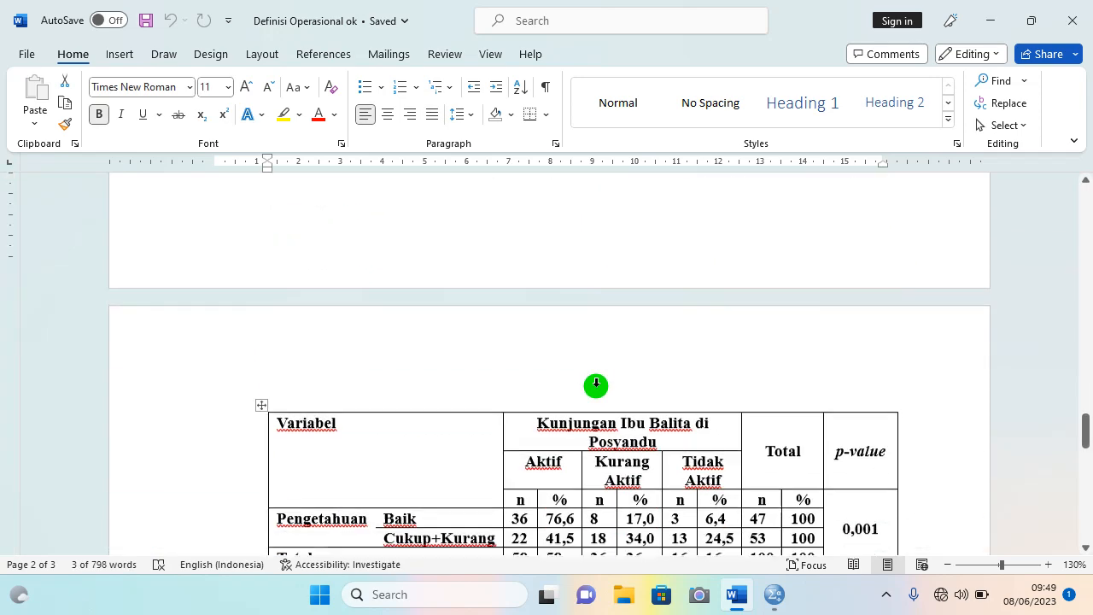
pyautogui.scroll(-4, 596, 385)
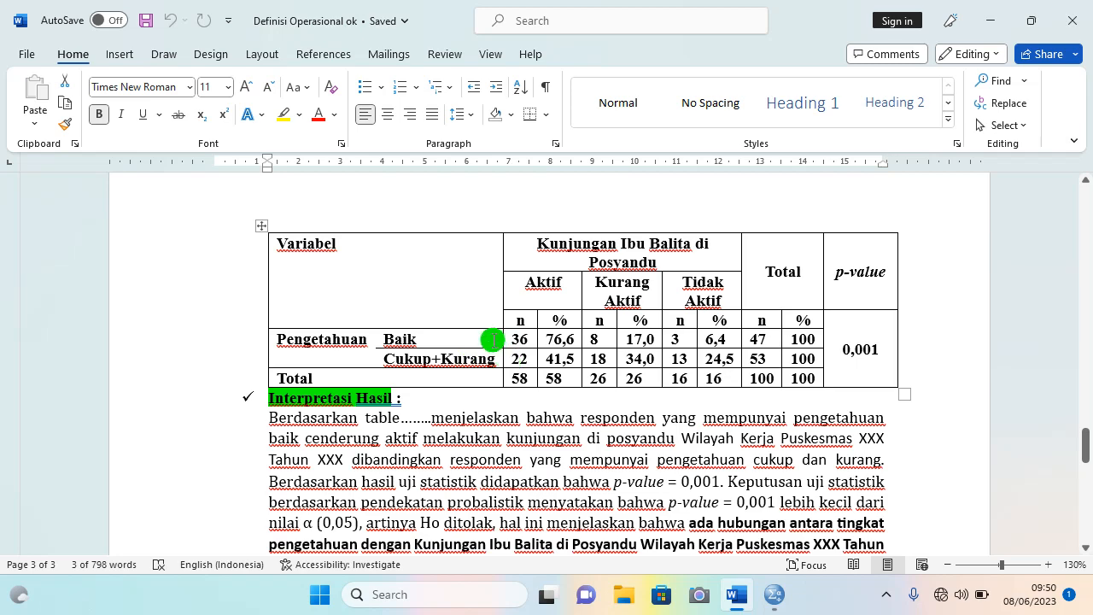
pyautogui.scroll(-1, 496, 336)
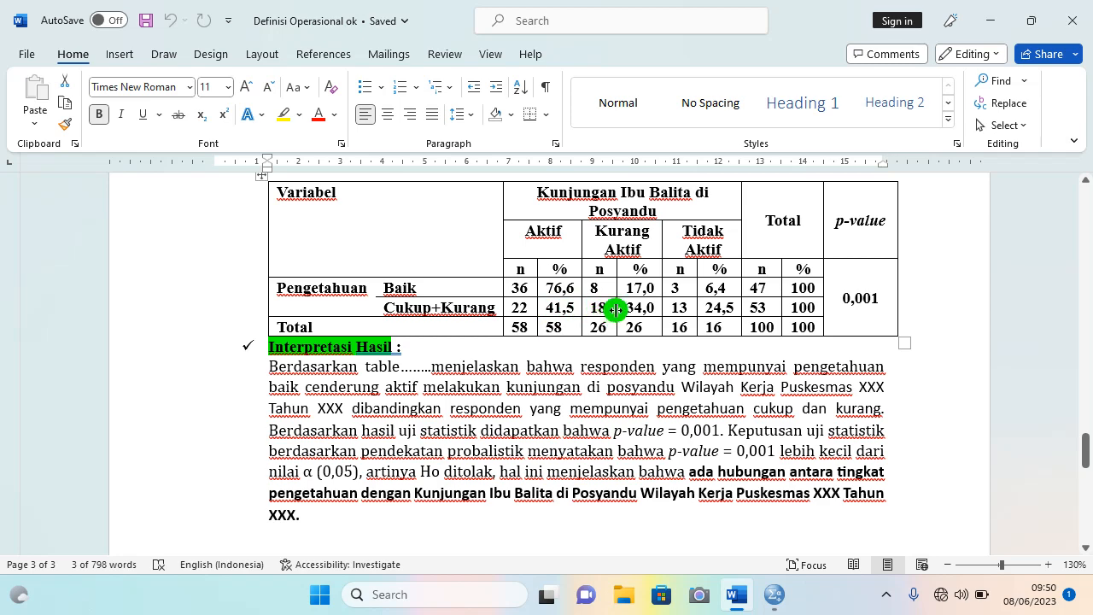
# Step: Compare the expected-count notes of the original and merged tables, viewing the merged crosstab and its p-value between them
pyautogui.scroll(10, 615, 310)
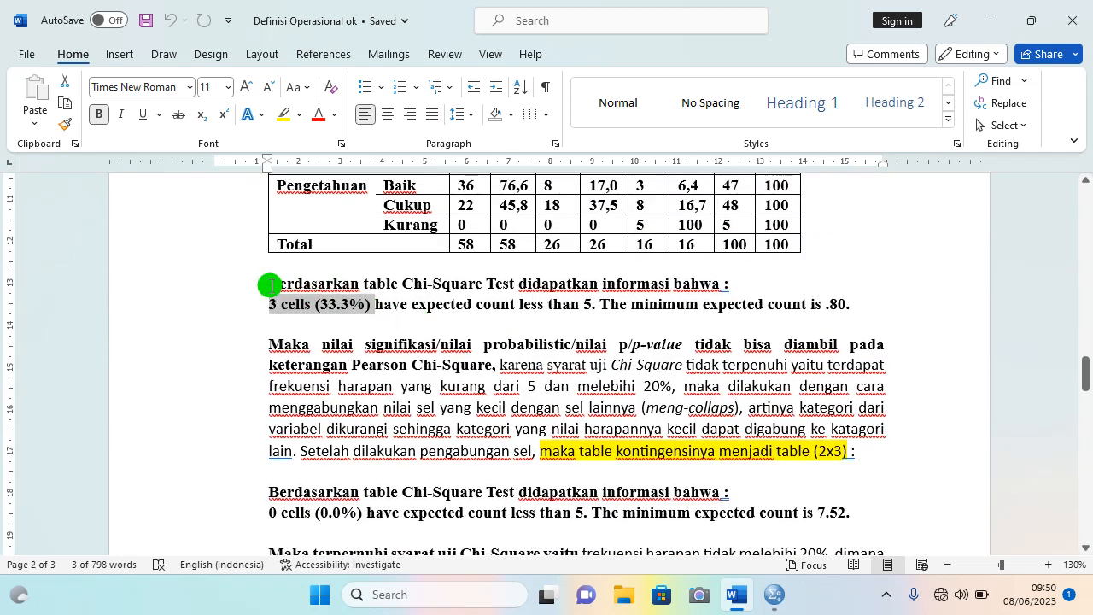
pyautogui.moveTo(269, 304); pyautogui.dragTo(586, 310)
pyautogui.scroll(-6, 500, 316)
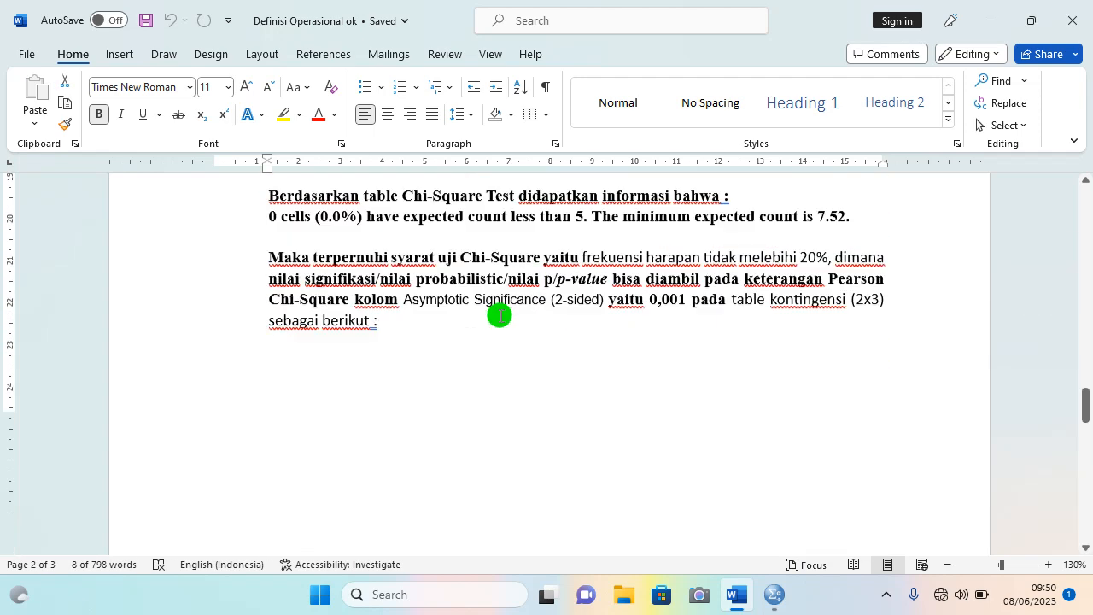
pyautogui.scroll(-10, 499, 316)
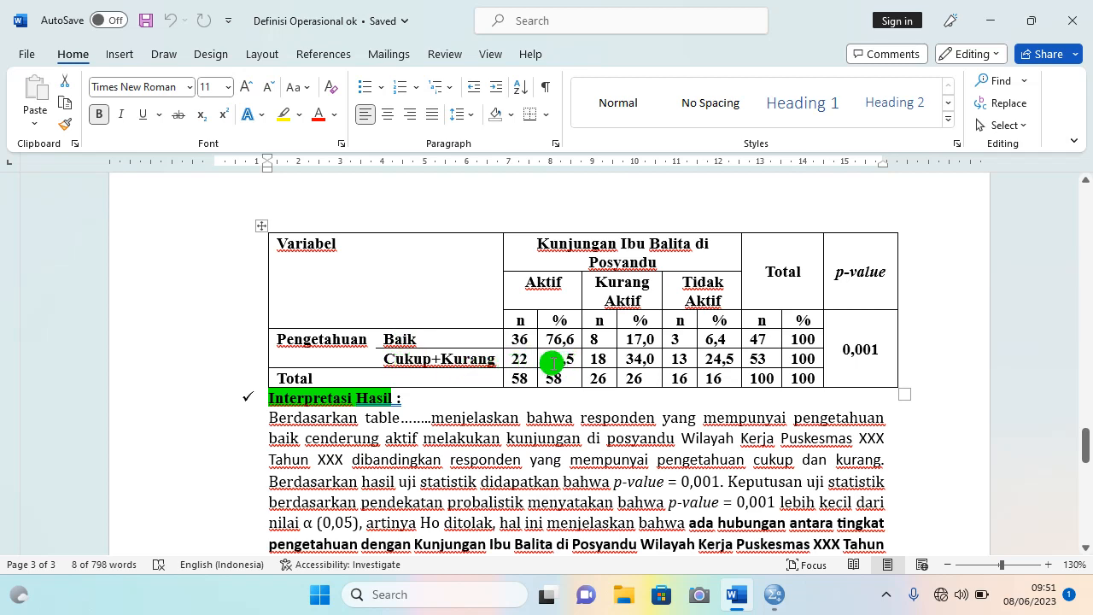
pyautogui.scroll(10, 476, 324)
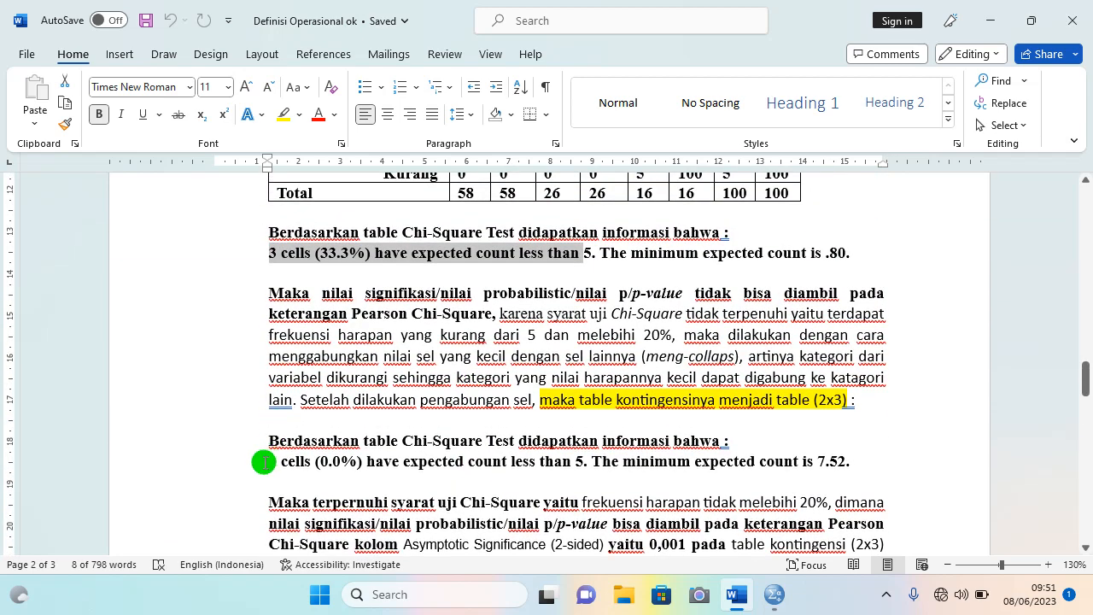
pyautogui.moveTo(266, 461); pyautogui.dragTo(595, 469)
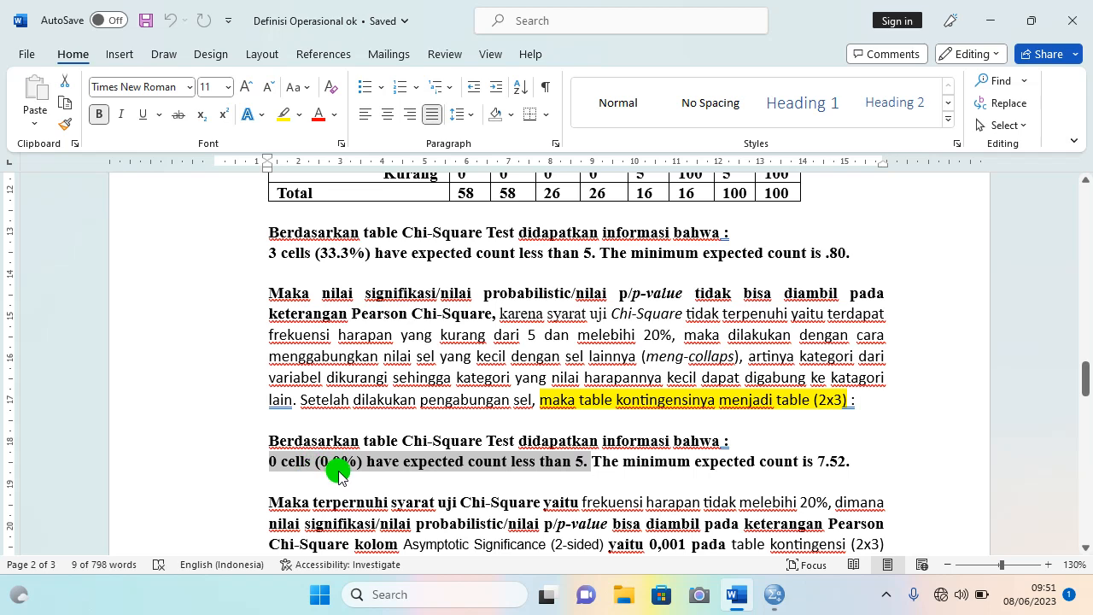
# Step: Look over the merged Cukup+Kurang crosstab, and go back to the Chi Square p-value rule and the original table under Pembuatan Tabel
pyautogui.scroll(-10, 464, 471)
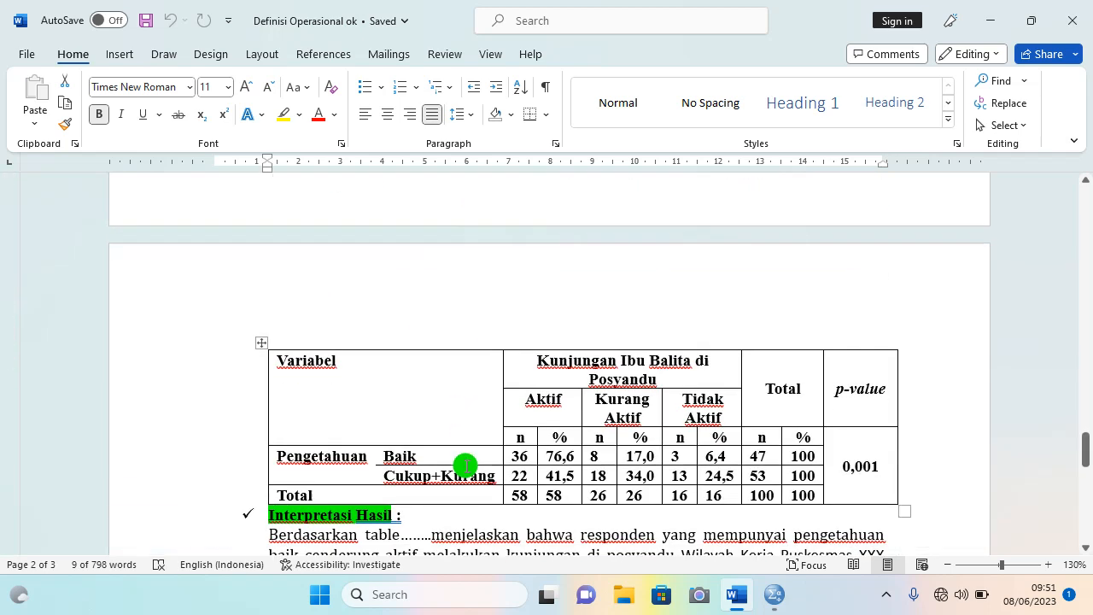
pyautogui.scroll(3, 506, 440)
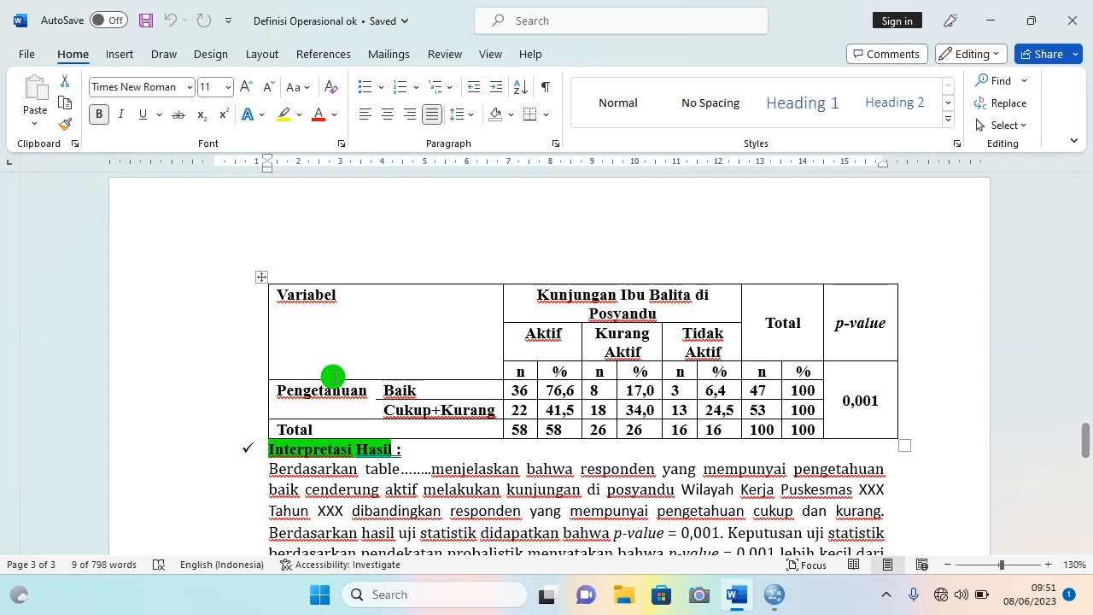
pyautogui.scroll(3, 333, 376)
pyautogui.scroll(-15, 281, 427)
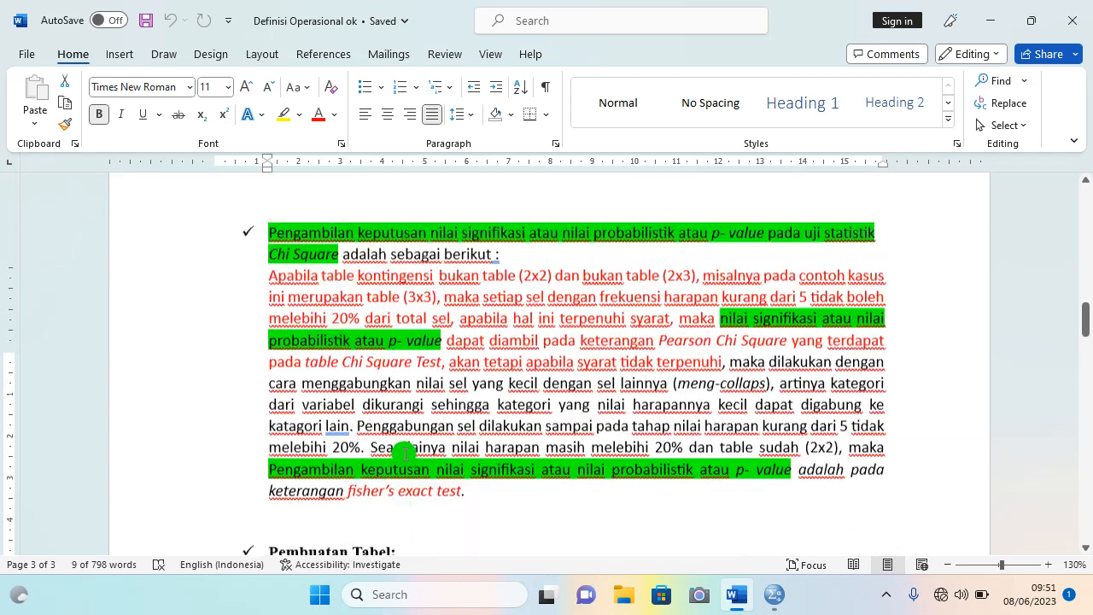
pyautogui.scroll(-3, 502, 438)
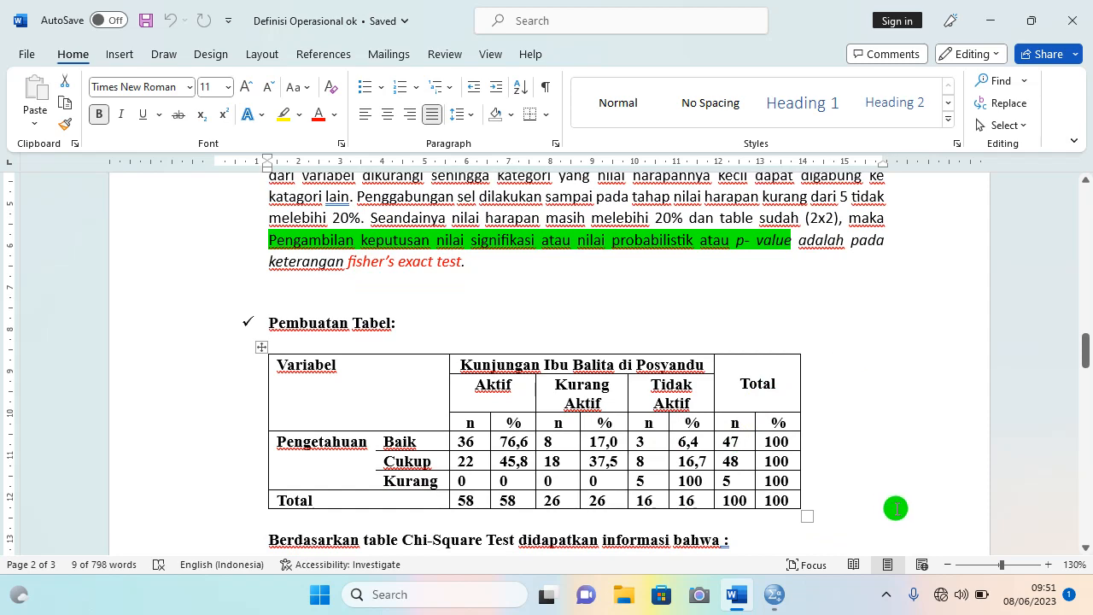
pyautogui.scroll(-3, 824, 512)
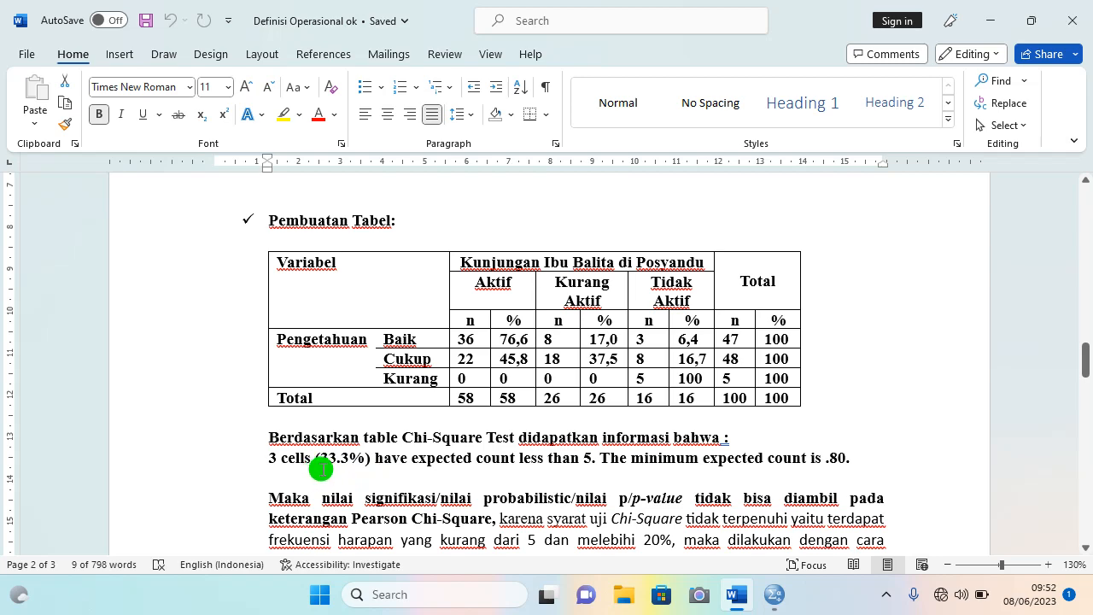
# Step: Go past the merging explanation to the Cukup+Kurang crosstab and highlight its p-value column, finishing with the cursor in the value cell
pyautogui.scroll(-5, 410, 407)
pyautogui.scroll(-6, 453, 403)
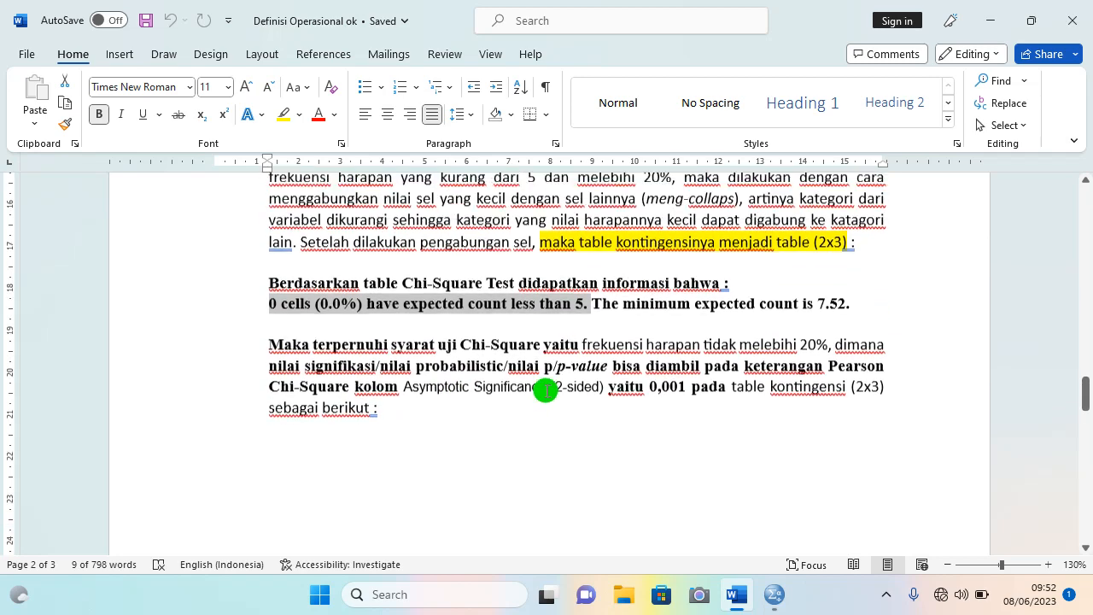
pyautogui.scroll(-1, 577, 390)
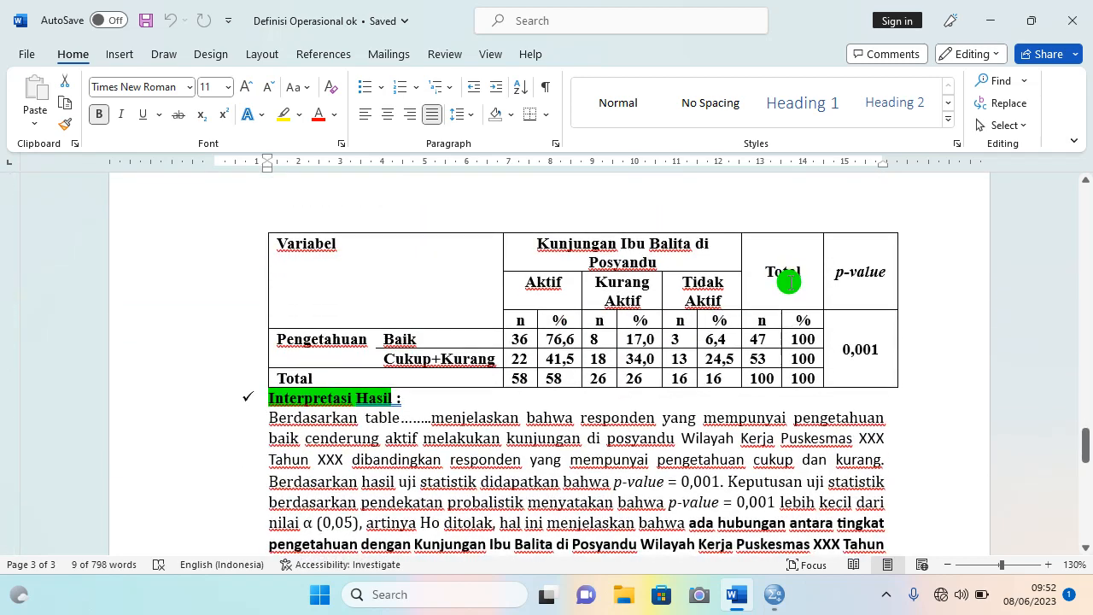
pyautogui.moveTo(857, 254); pyautogui.dragTo(856, 357)
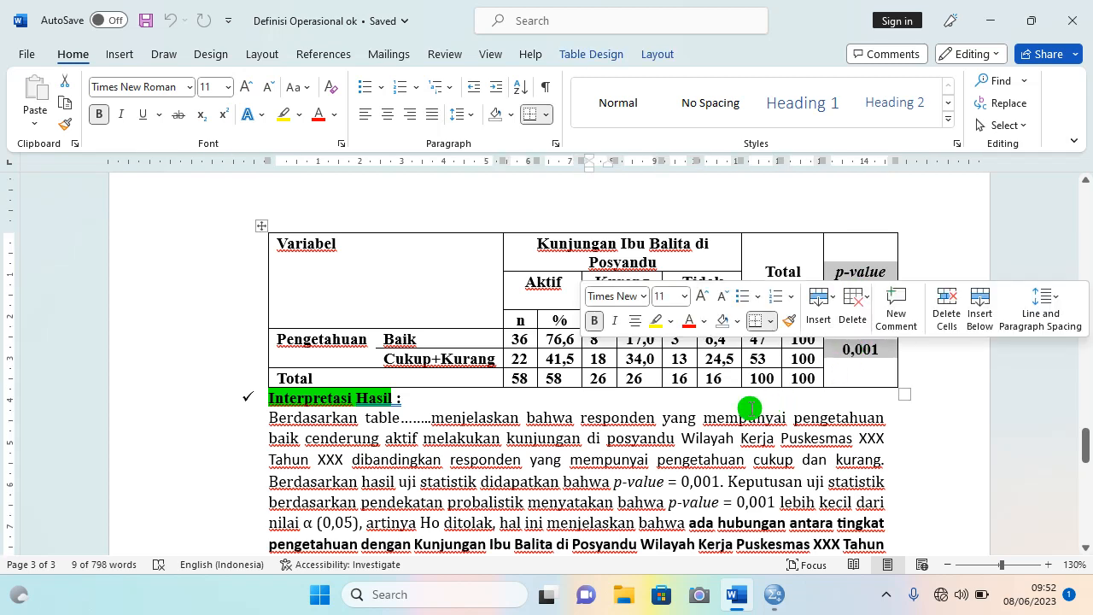
pyautogui.click(850, 349)
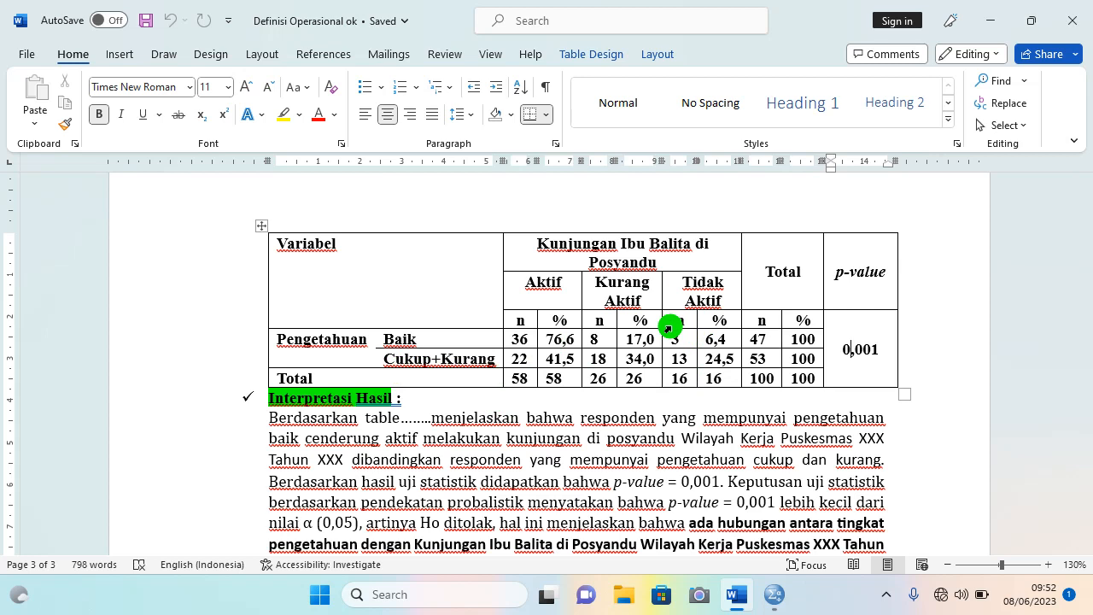
# Step: Read the Interpretasi Hasil text below the merged crosstab, selecting the whole paragraph
pyautogui.scroll(-2, 369, 137)
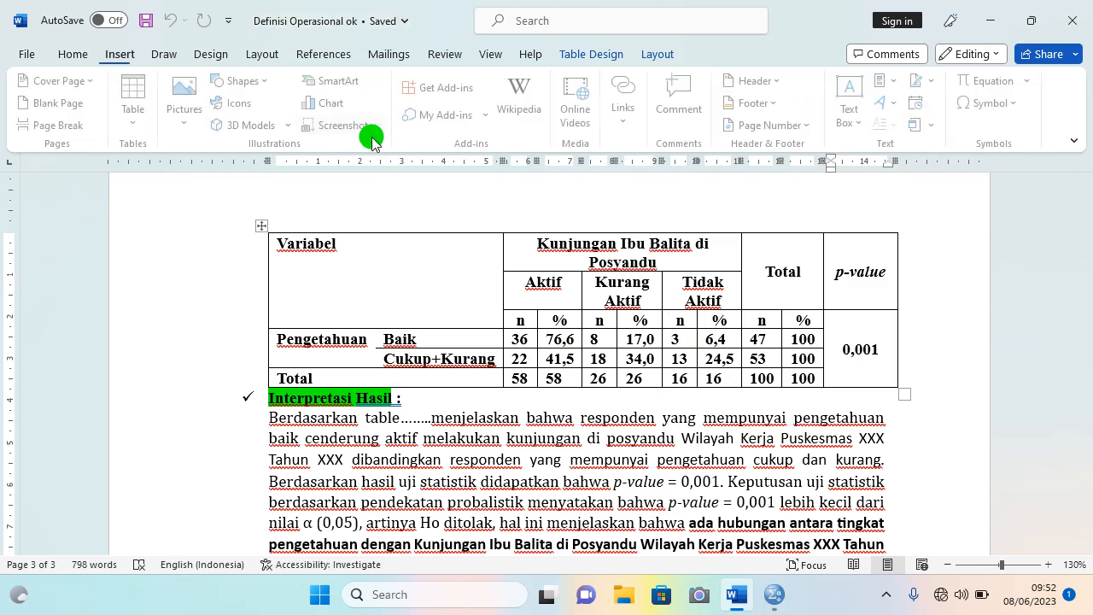
pyautogui.scroll(-3, 651, 364)
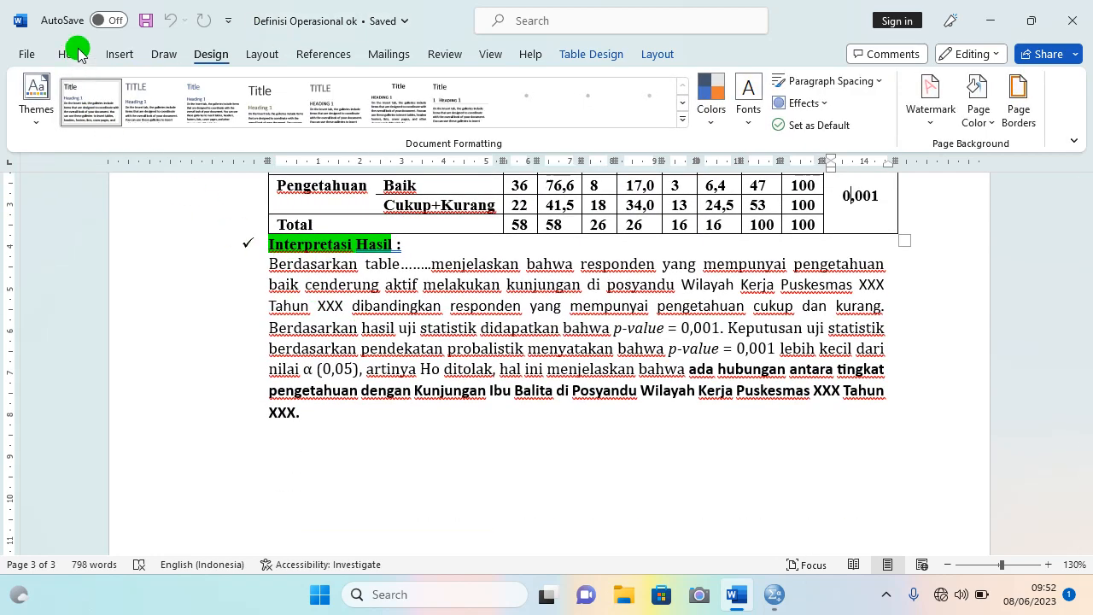
pyautogui.click(73, 54)
pyautogui.scroll(2, 314, 270)
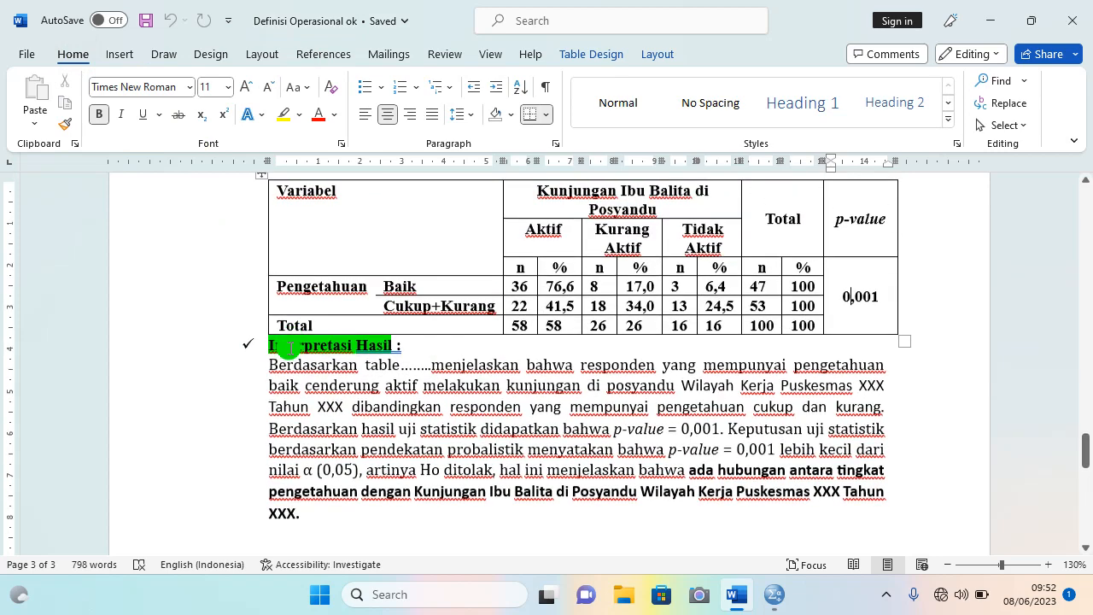
pyautogui.moveTo(271, 373); pyautogui.dragTo(418, 519)
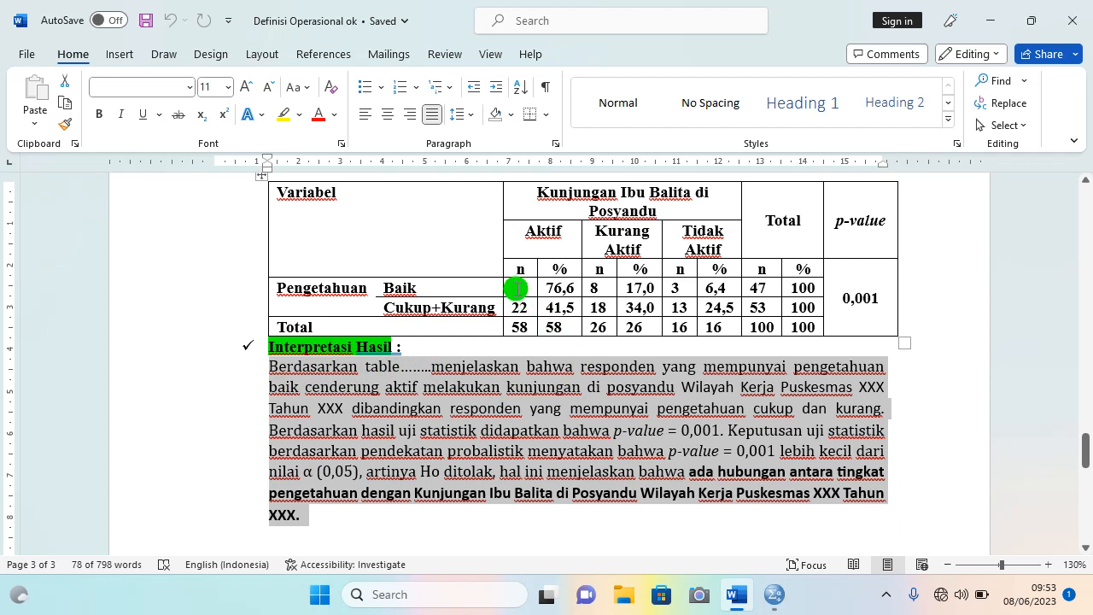
# Step: Examine the n and % cells of the merged crosstab by highlighting them, and clear the selection at the Interpretasi Hasil heading
pyautogui.moveTo(517, 289); pyautogui.dragTo(752, 333)
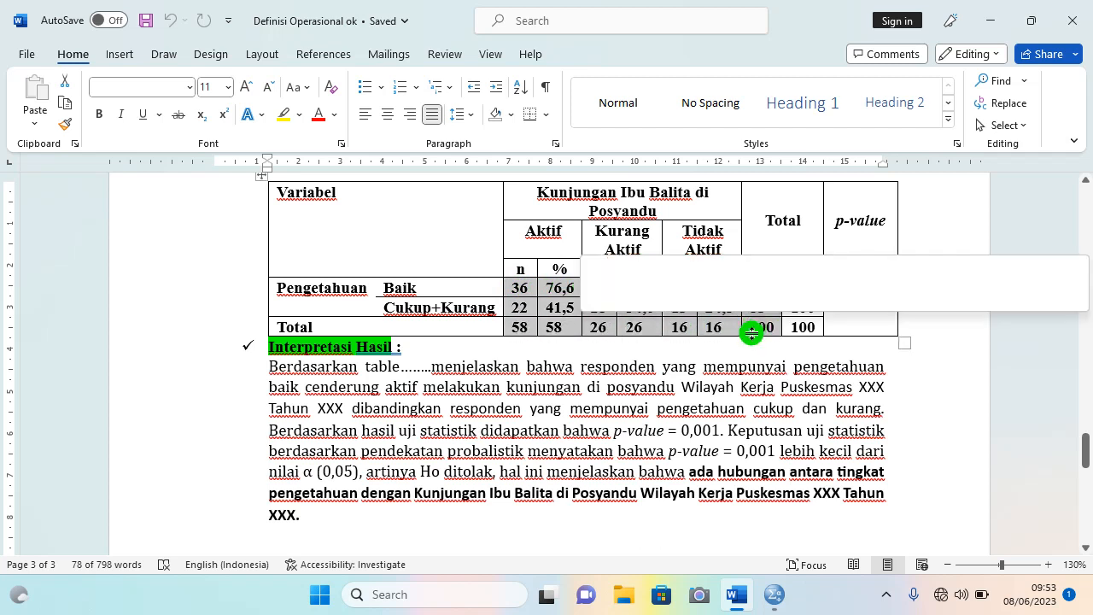
pyautogui.click(753, 329)
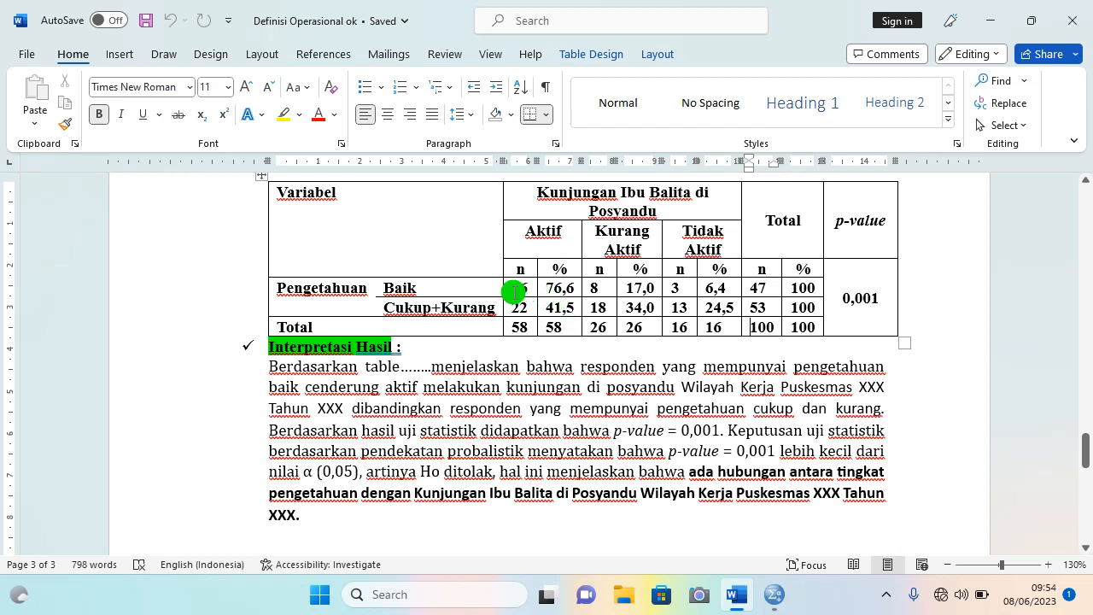
pyautogui.moveTo(515, 293); pyautogui.dragTo(739, 315)
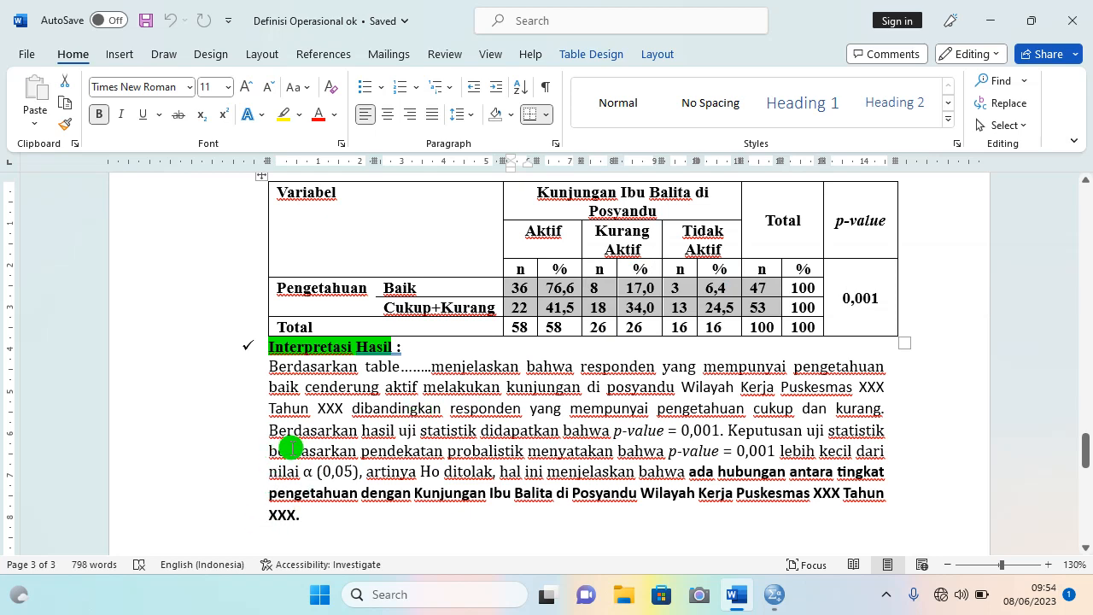
pyautogui.scroll(-1, 287, 440)
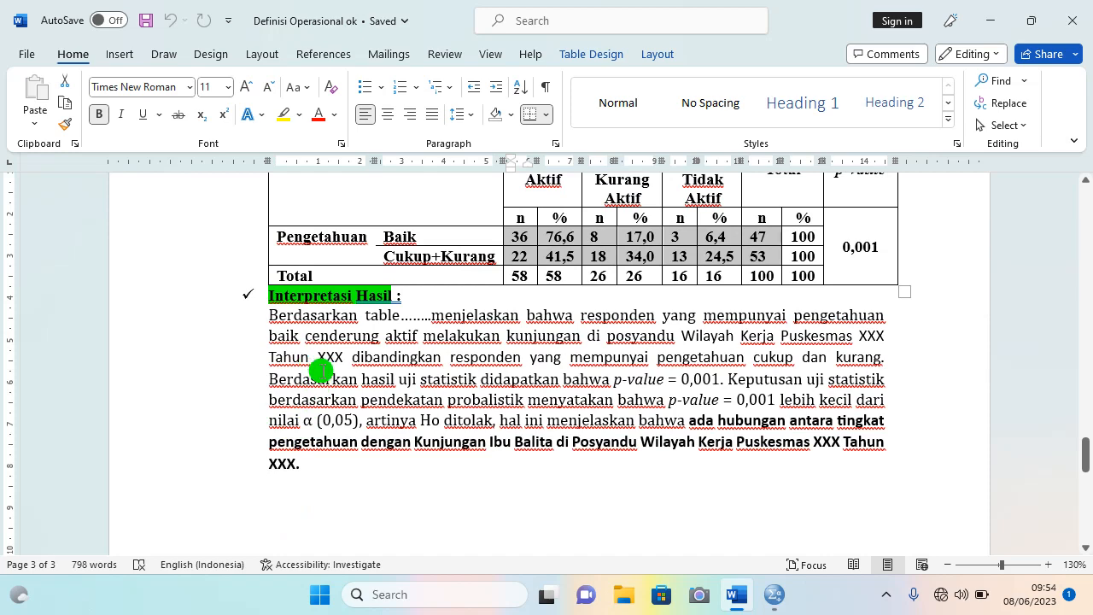
pyautogui.scroll(1, 512, 345)
pyautogui.click(605, 341)
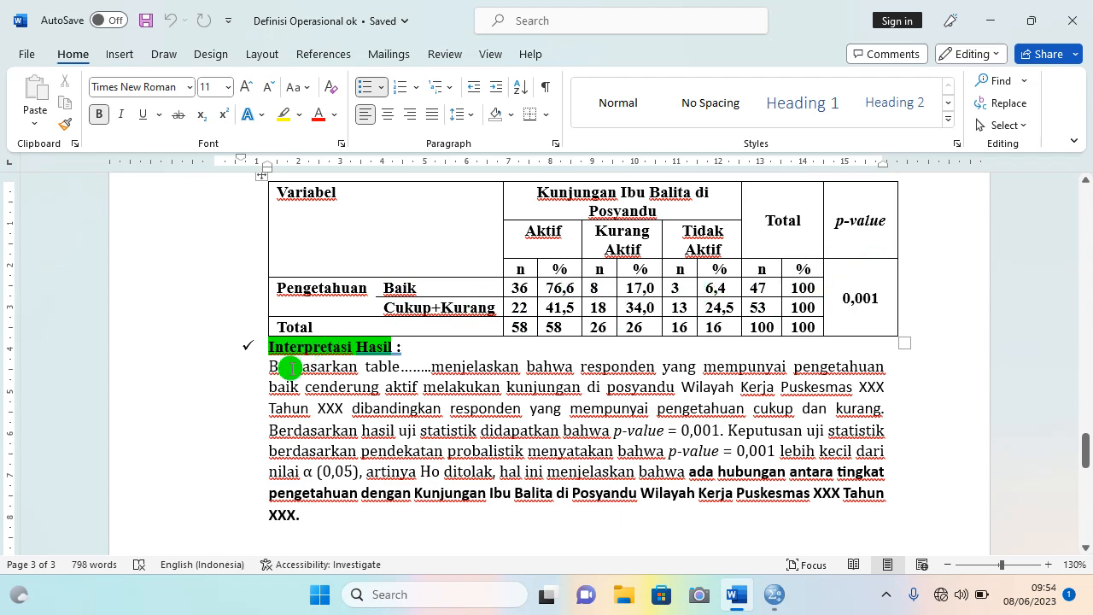
# Step: Compare the original Baik, Cukup and Kurang crosstab under Pembuatan Tabel with the merged Cukup+Kurang crosstab
pyautogui.scroll(15, 598, 396)
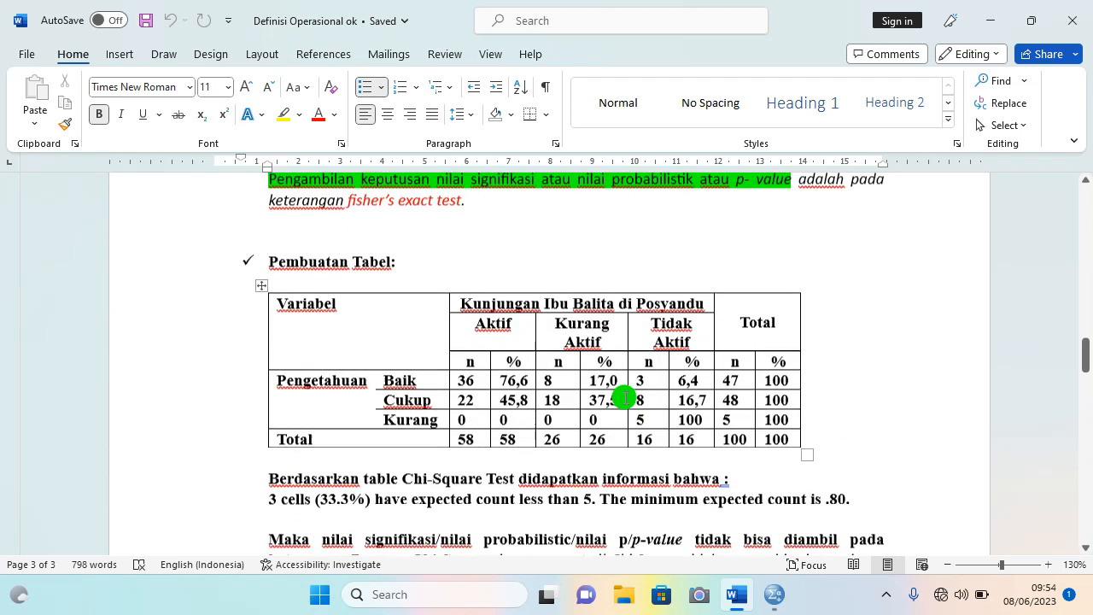
pyautogui.scroll(10, 625, 396)
pyautogui.scroll(-10, 624, 396)
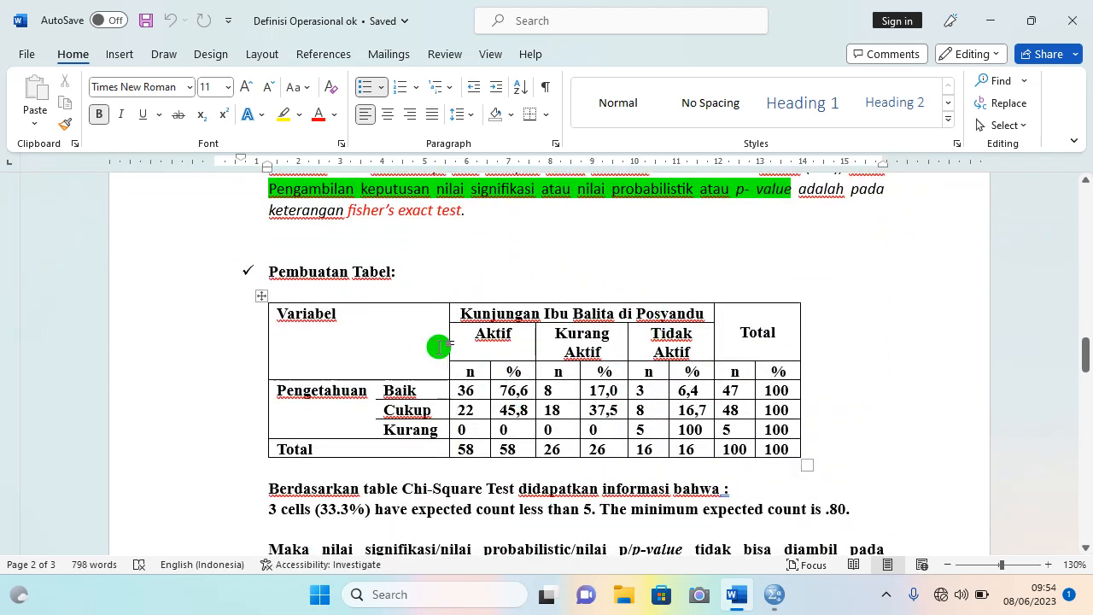
pyautogui.scroll(-1, 622, 372)
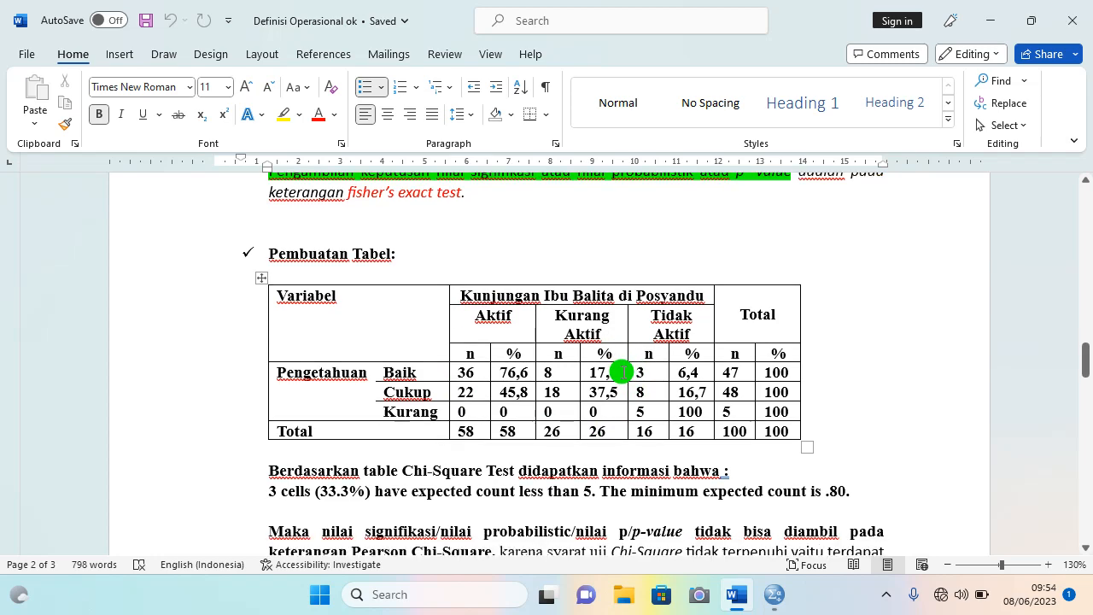
pyautogui.scroll(-10, 622, 372)
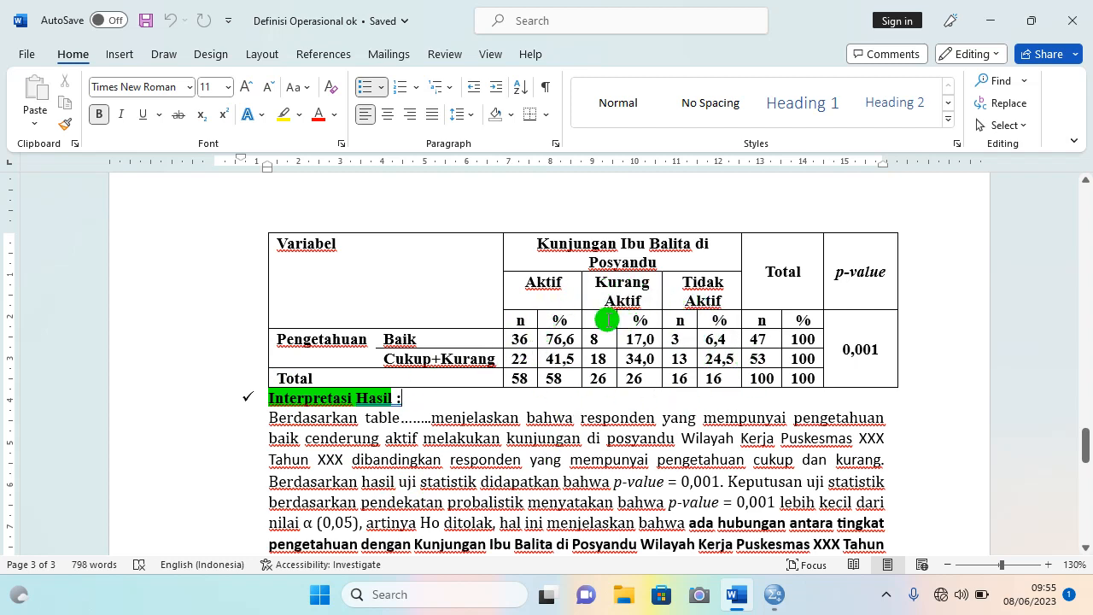
# Step: Review the original crosstab's rows and expected-count note, and continue through the p-value explanation to the Interpretasi Hasil paragraph
pyautogui.scroll(15, 608, 319)
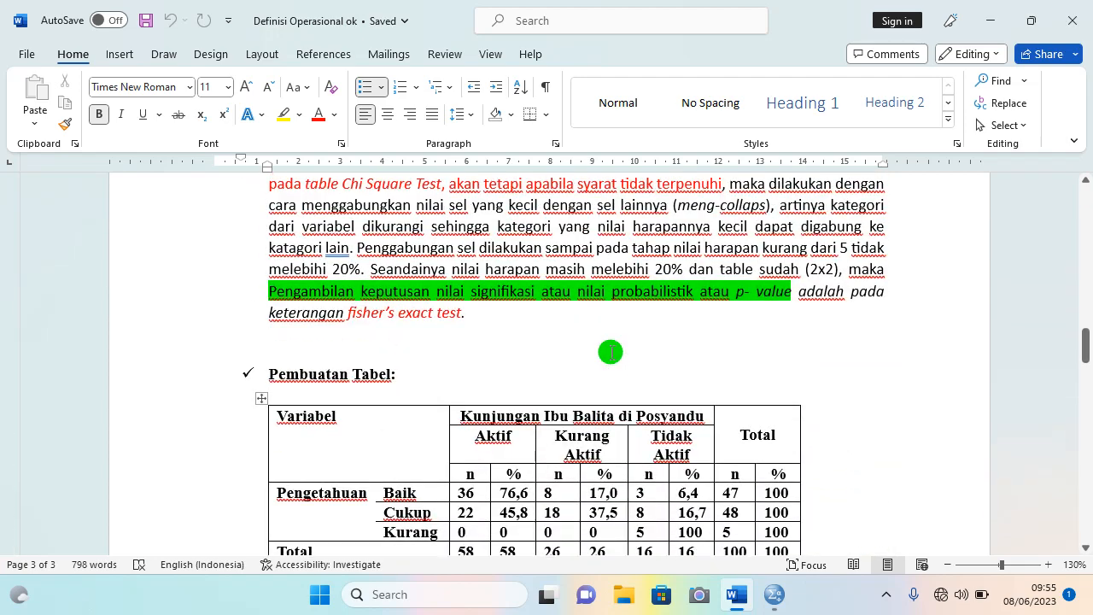
pyautogui.scroll(-3, 611, 352)
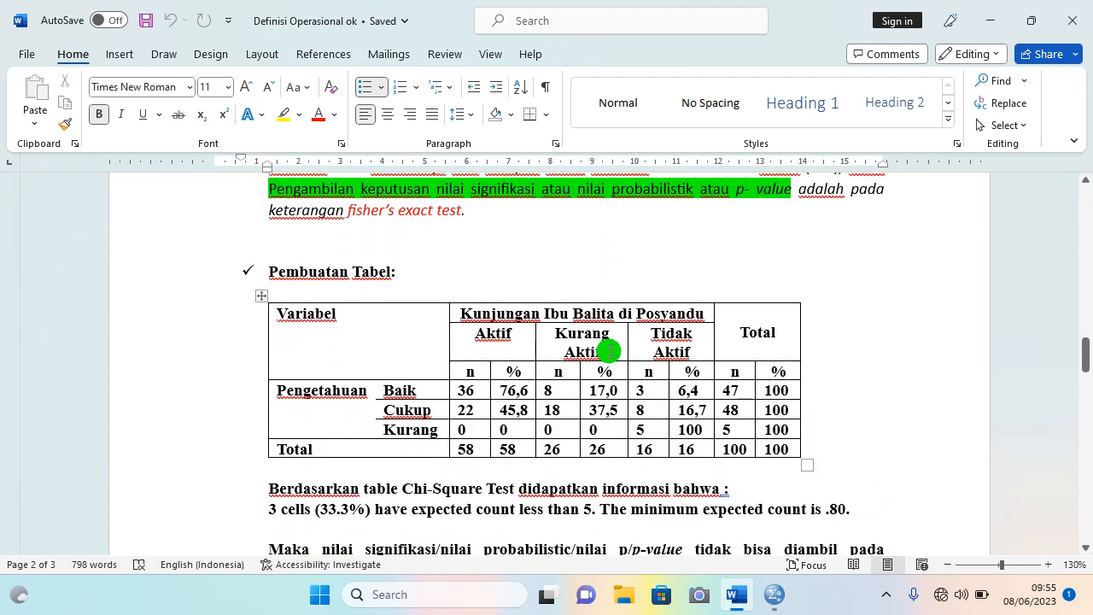
pyautogui.scroll(-1, 582, 322)
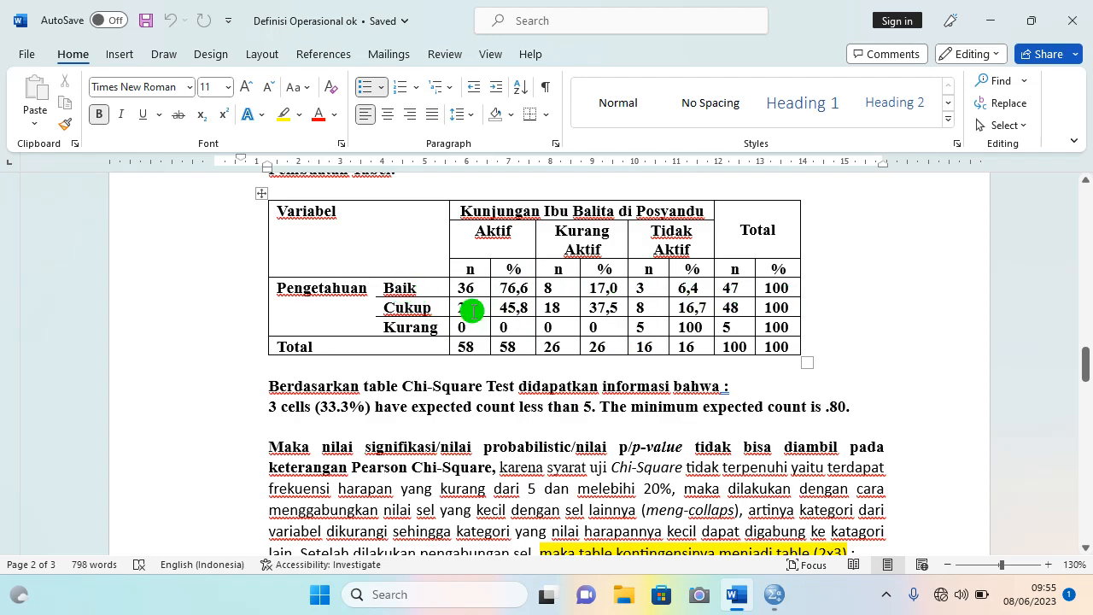
pyautogui.scroll(-10, 478, 329)
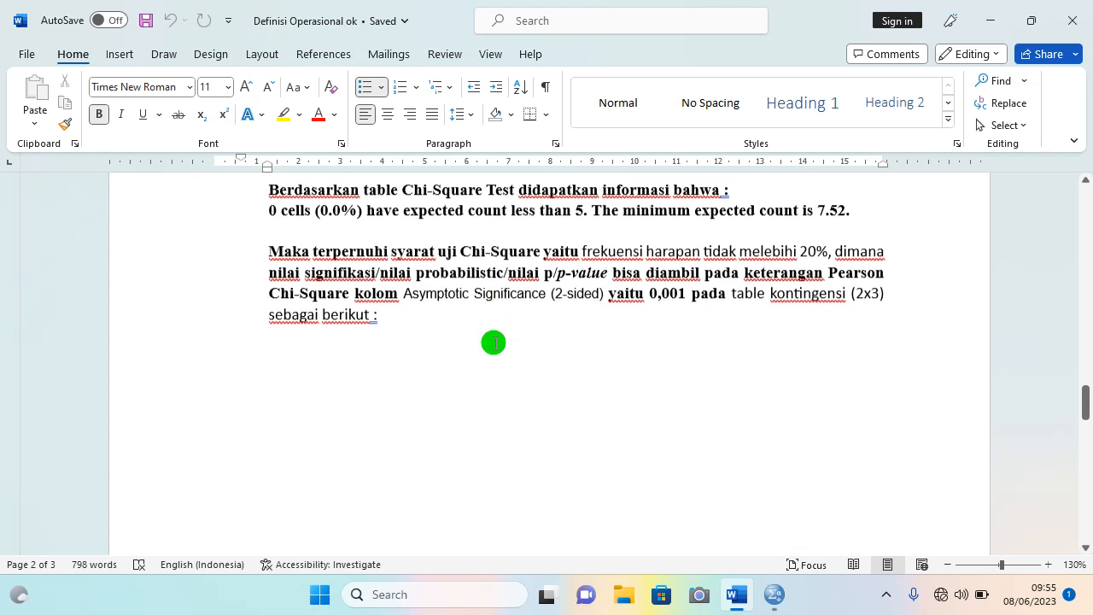
pyautogui.scroll(-5, 492, 348)
pyautogui.scroll(4, 492, 348)
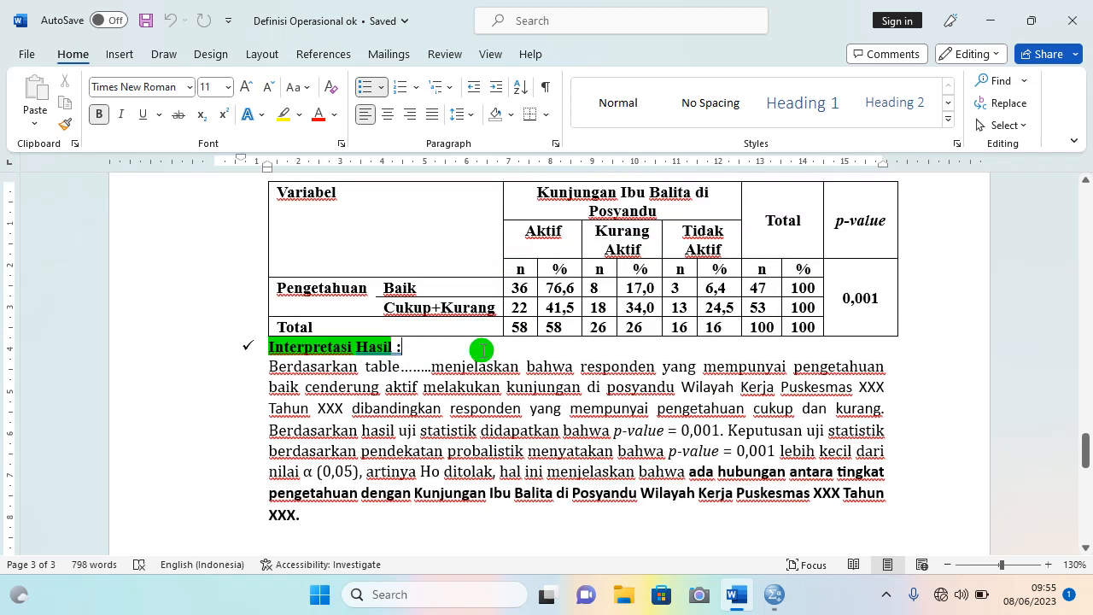
pyautogui.scroll(-1, 449, 362)
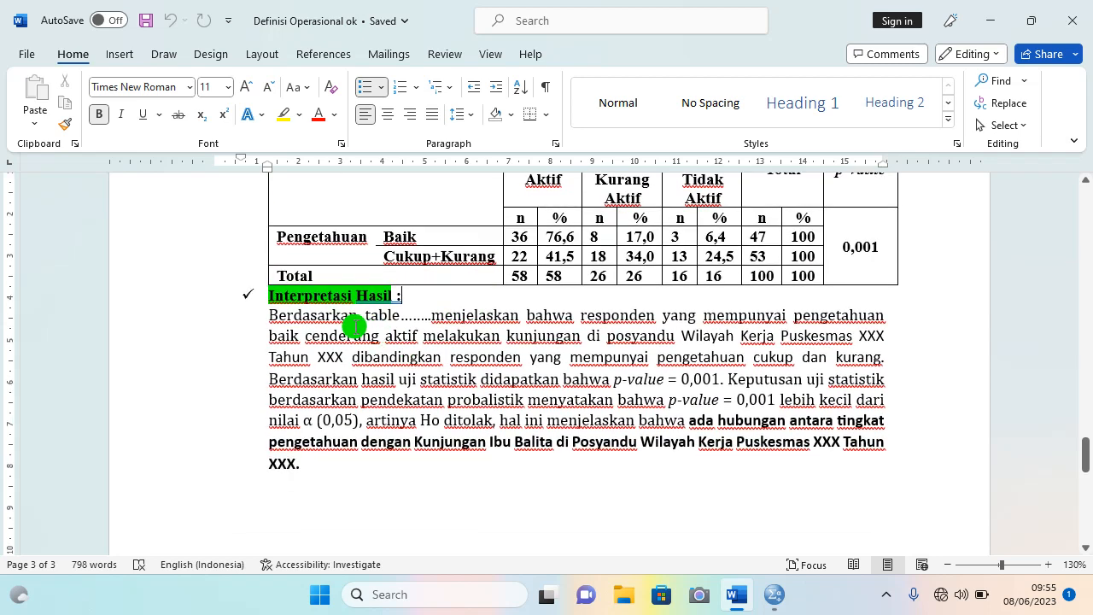
# Step: Highlight the interpretation from "menjelaskan bahwa responden" to "cukup dan kurang", check it against the merged crosstab, and clear the selection
pyautogui.moveTo(271, 315); pyautogui.dragTo(863, 364)
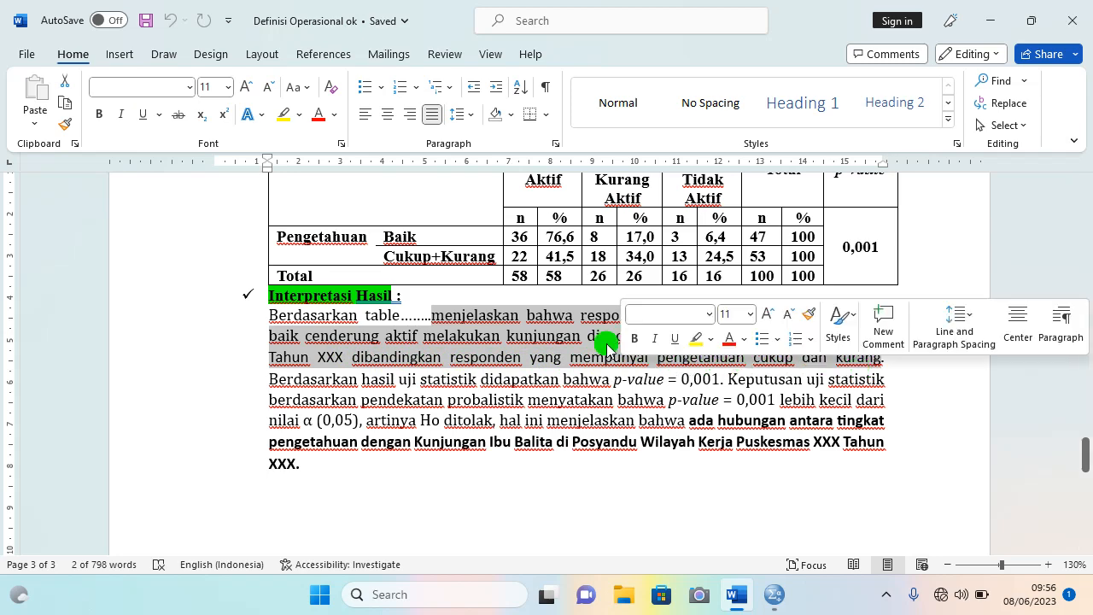
pyautogui.scroll(3, 379, 309)
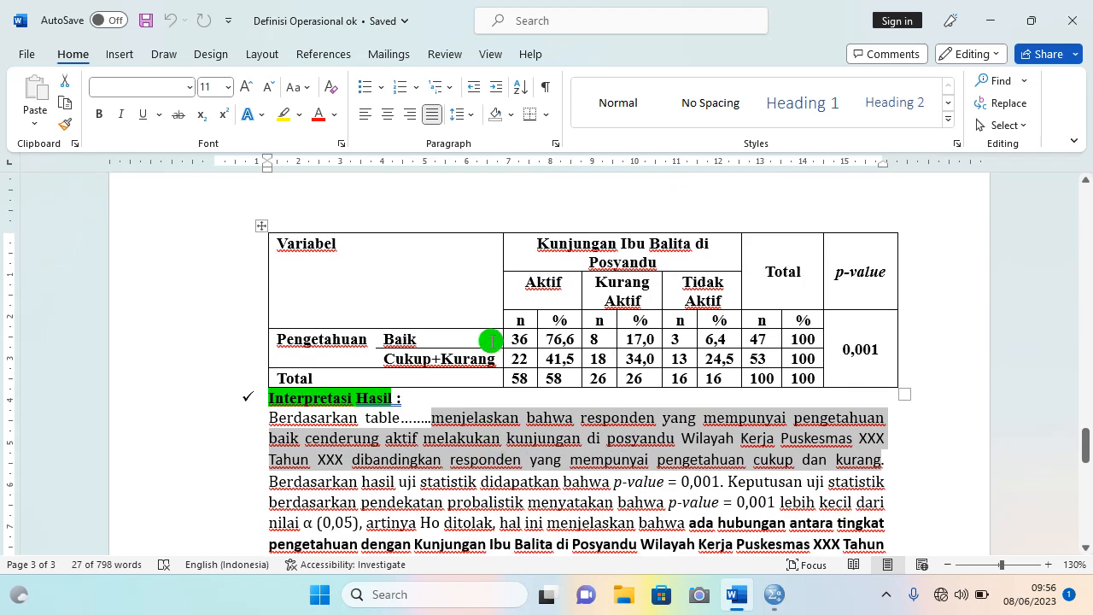
pyautogui.scroll(-3, 693, 387)
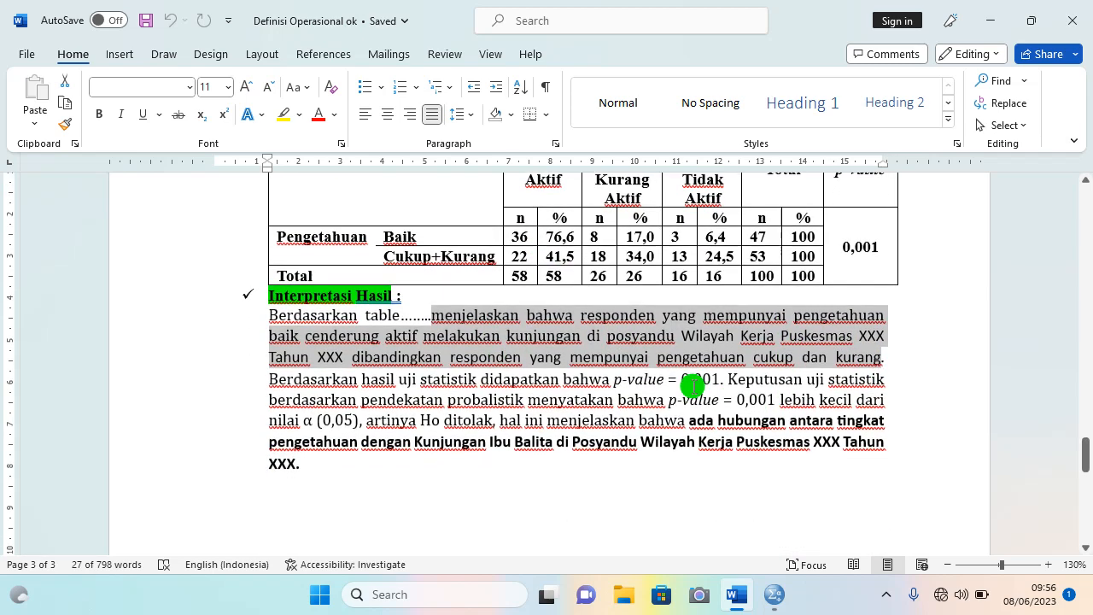
pyautogui.click(579, 315)
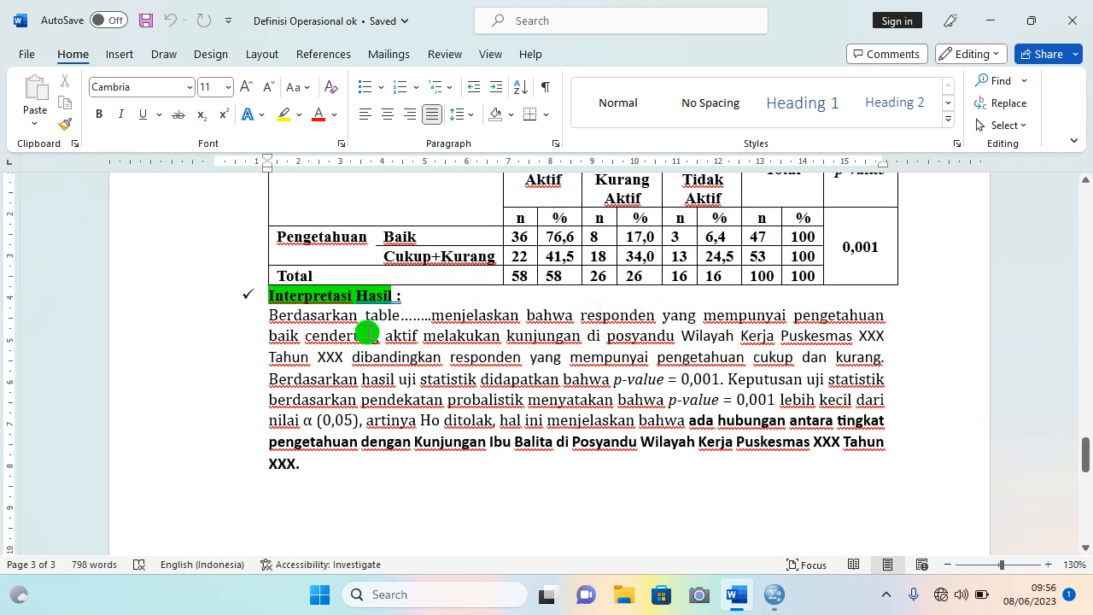
# Step: Highlight the phrase "baik cenderung aktif" in the interpretation and go back to the original crosstab under Pembuatan Tabel
pyautogui.moveTo(269, 336); pyautogui.dragTo(425, 338)
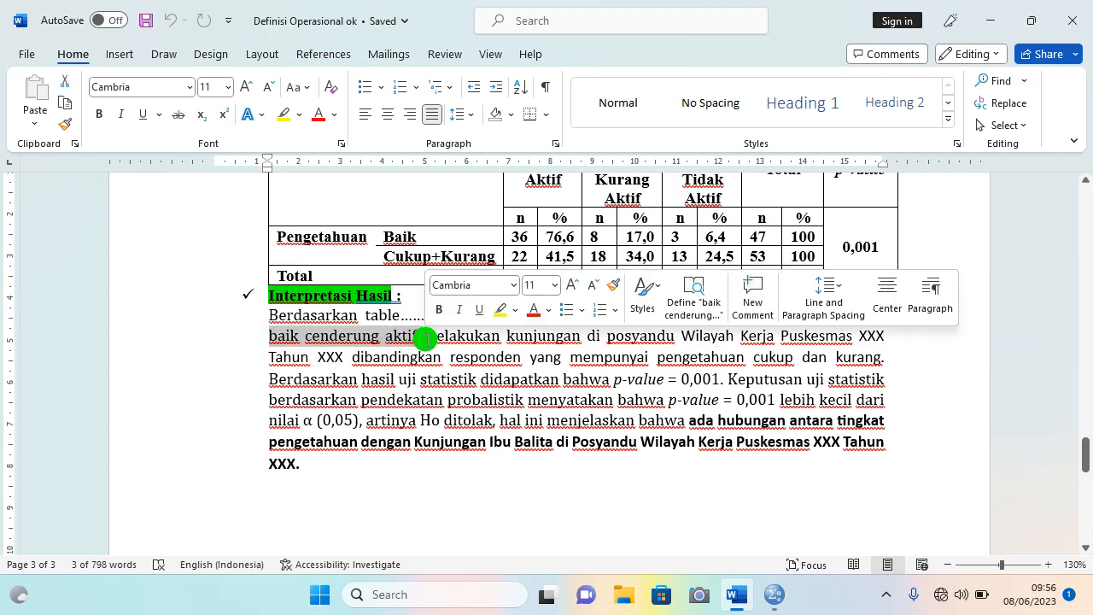
pyautogui.scroll(15, 425, 338)
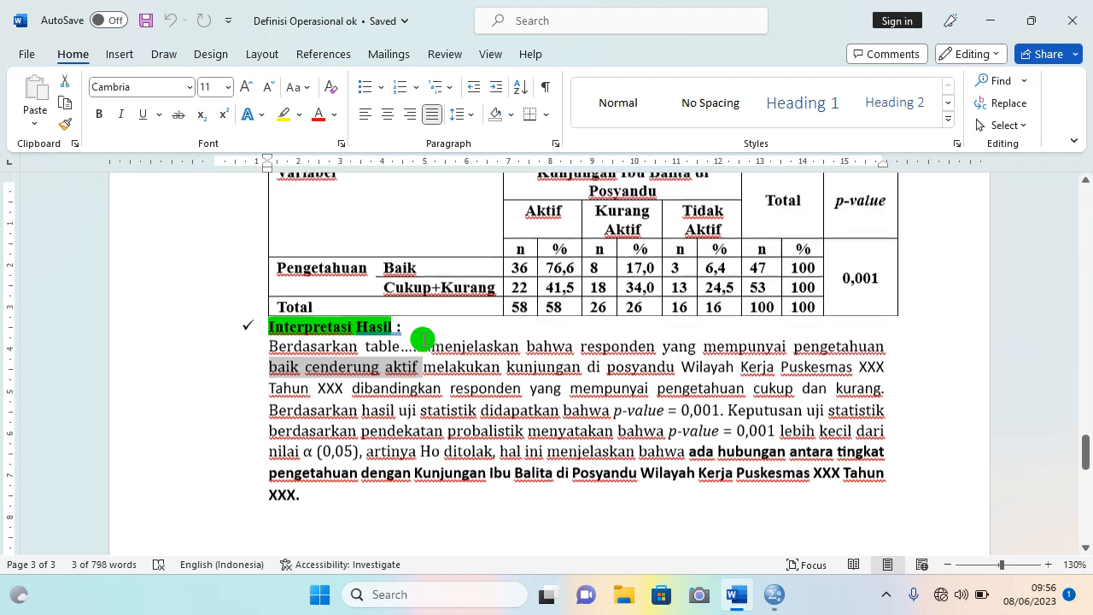
pyautogui.scroll(5, 445, 340)
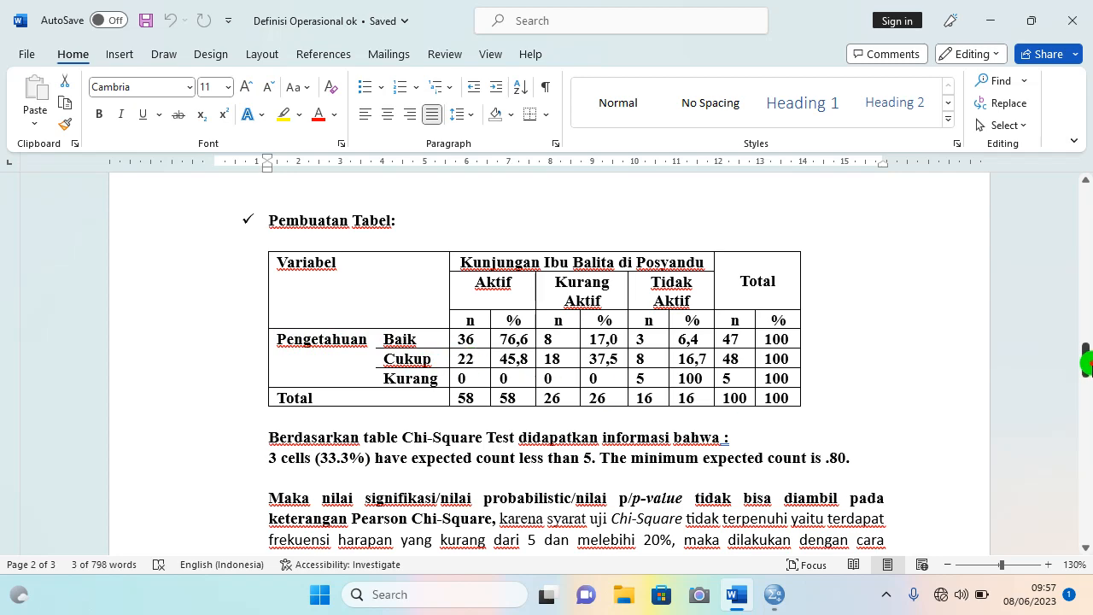
# Step: Return to the Interpretasi Hasil paragraph, highlight the word "dibandingkan" while comparing it with the merged crosstab, and clear the selection
pyautogui.moveTo(1086, 363); pyautogui.dragTo(1086, 461)
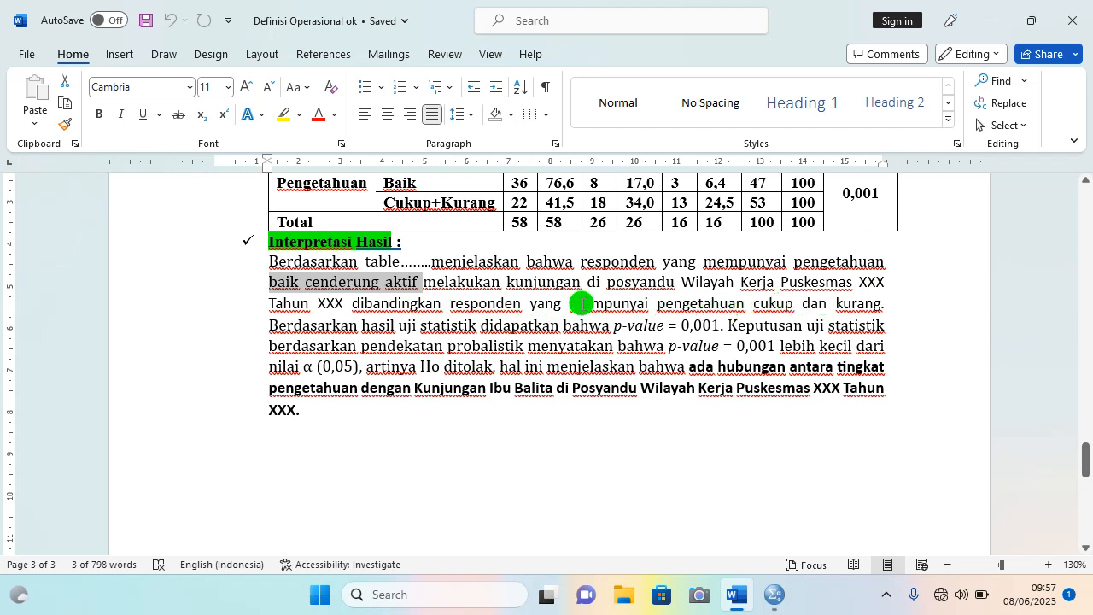
pyautogui.moveTo(352, 303); pyautogui.dragTo(433, 311)
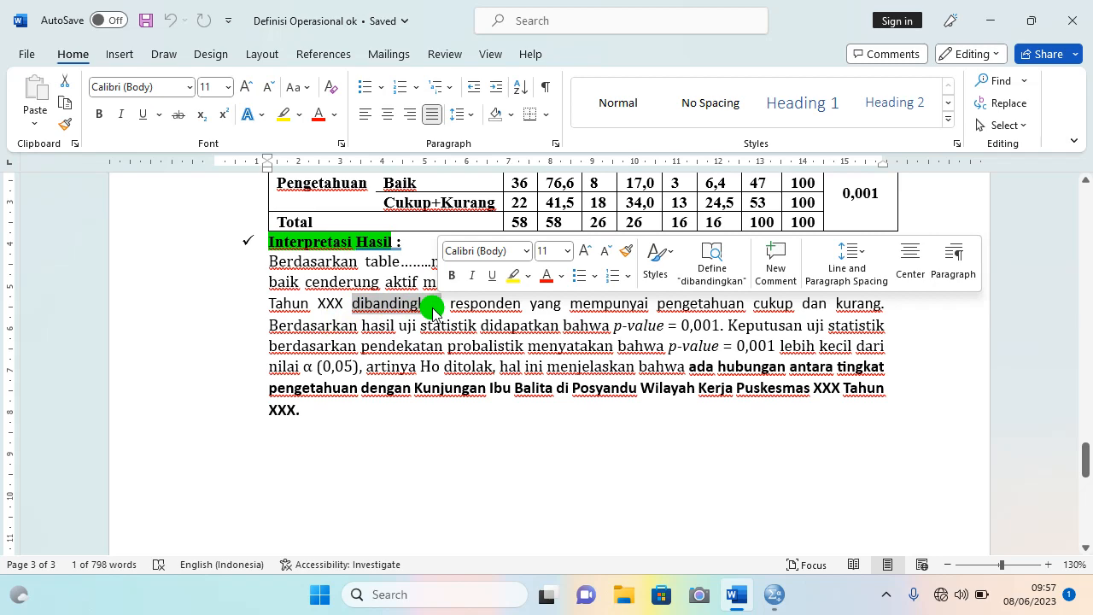
pyautogui.scroll(1, 433, 312)
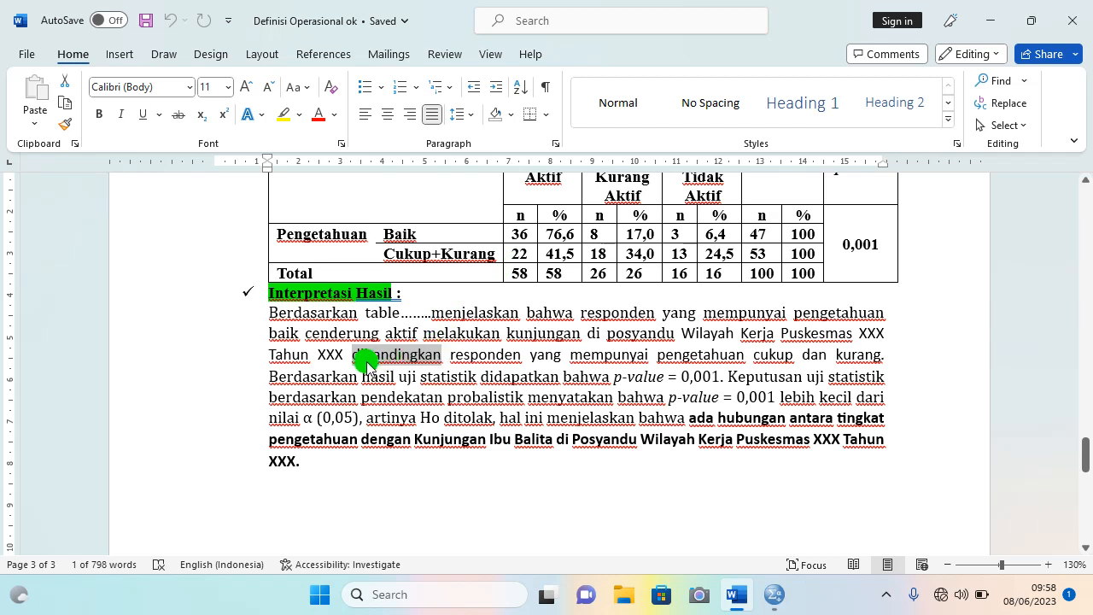
pyautogui.moveTo(354, 354); pyautogui.dragTo(445, 353)
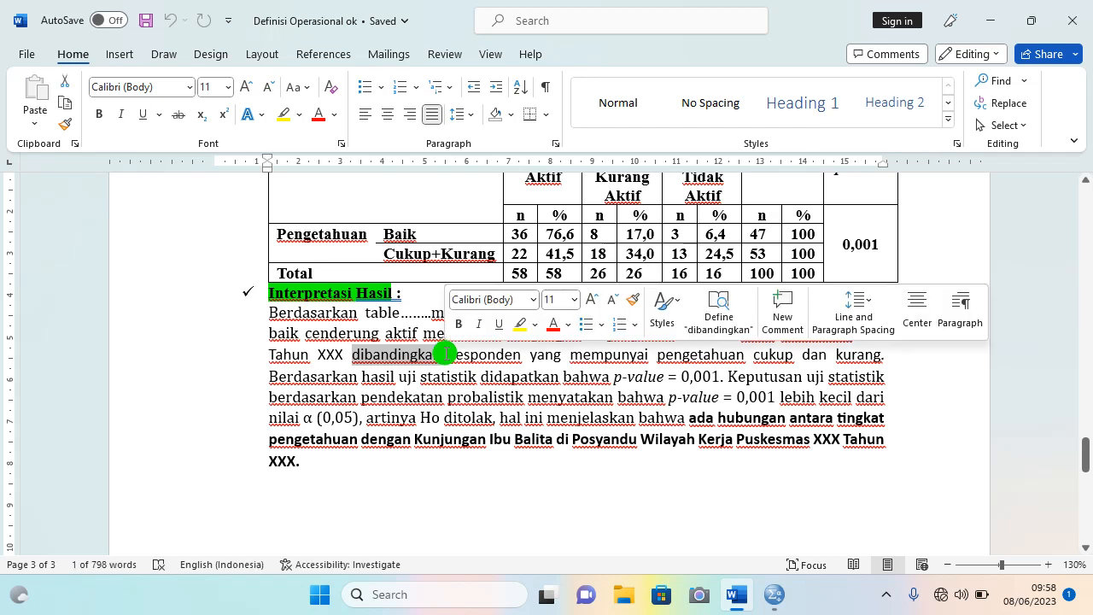
pyautogui.click(450, 353)
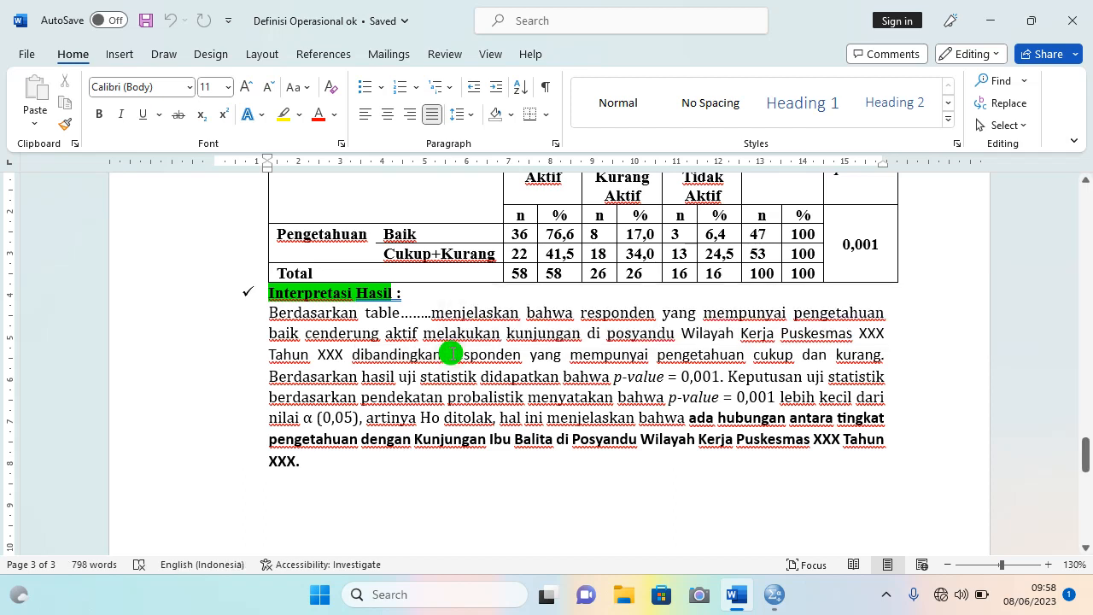
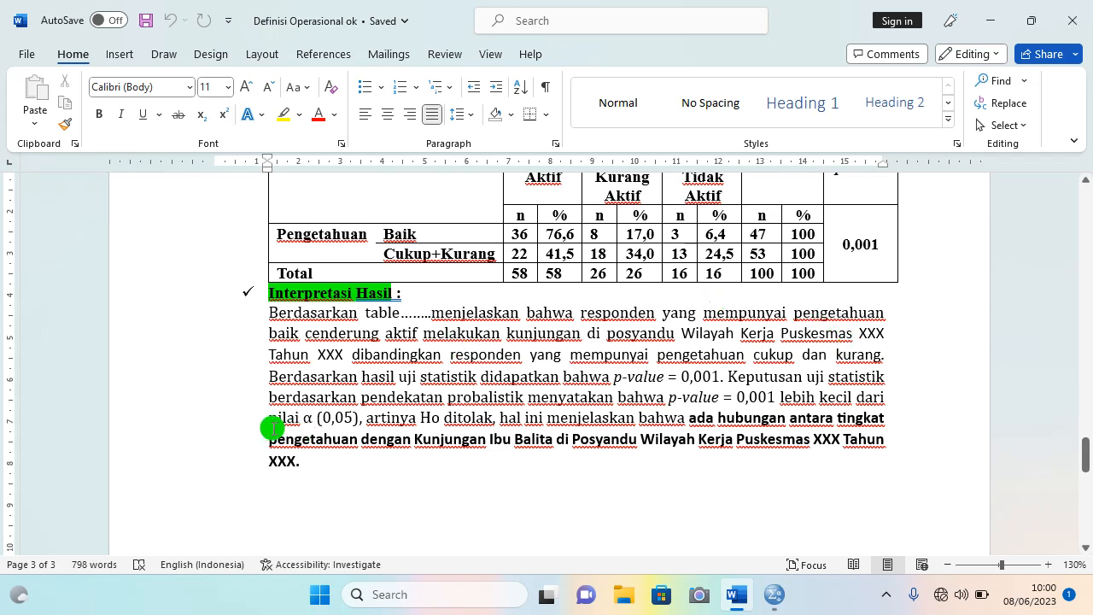
# Step: Highlight the interpretation from "Keputusan uji statistik" to the closing "Tahun XXX.", clear the selection, and view the merged crosstab above
pyautogui.moveTo(273, 376); pyautogui.dragTo(531, 392)
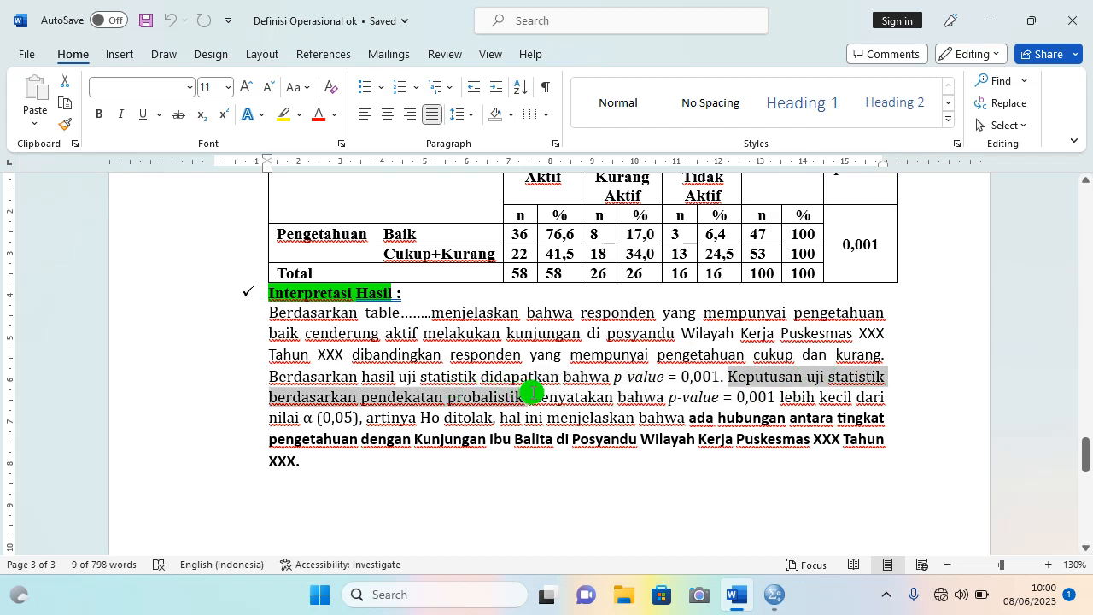
pyautogui.moveTo(531, 392); pyautogui.dragTo(311, 467)
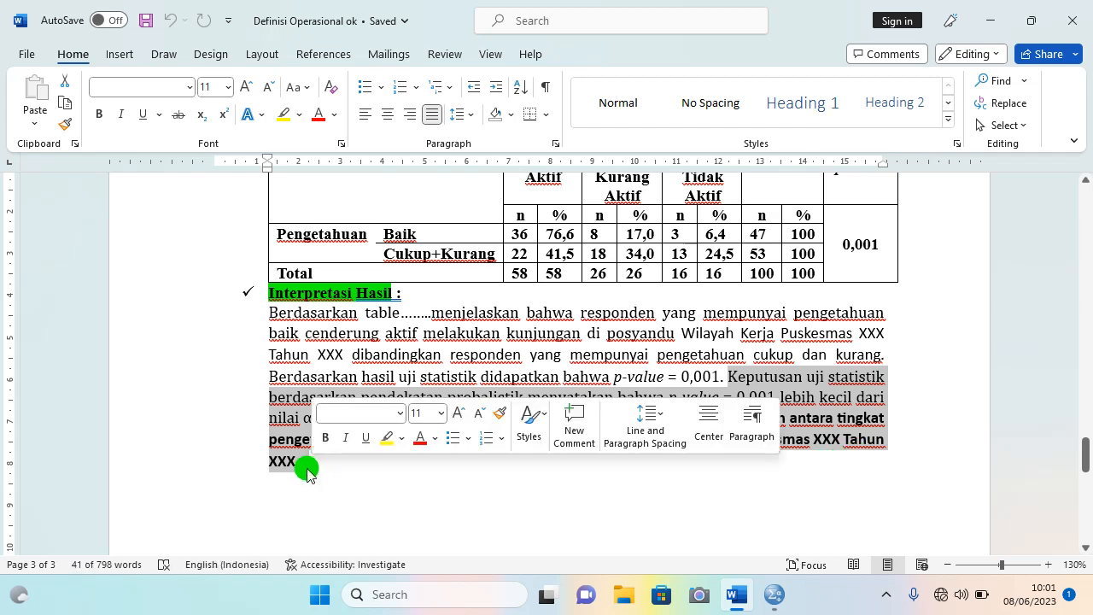
pyautogui.click(306, 468)
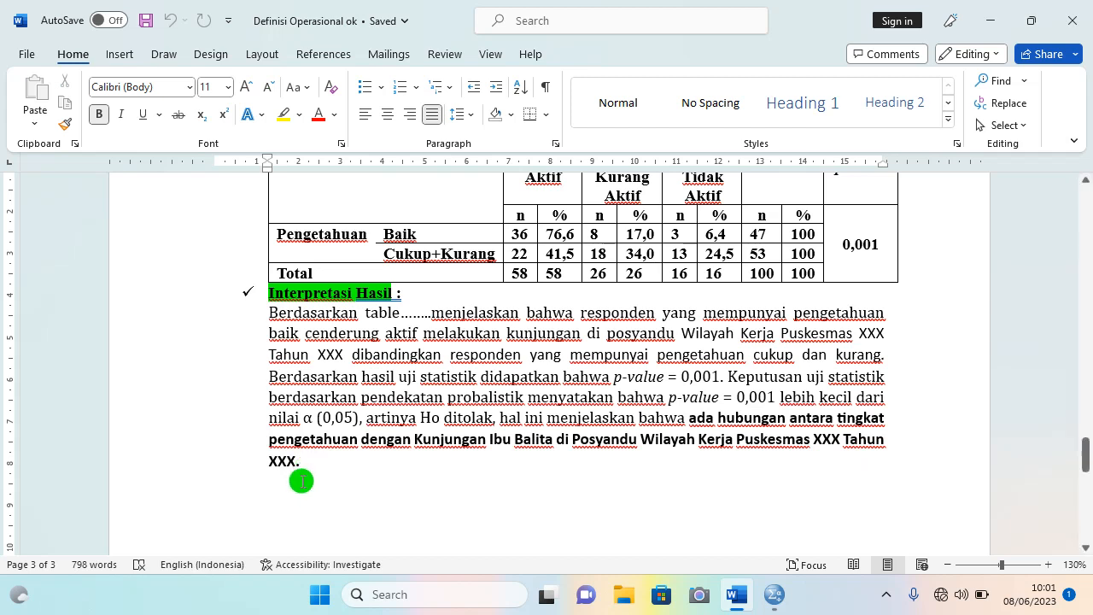
pyautogui.scroll(1, 295, 461)
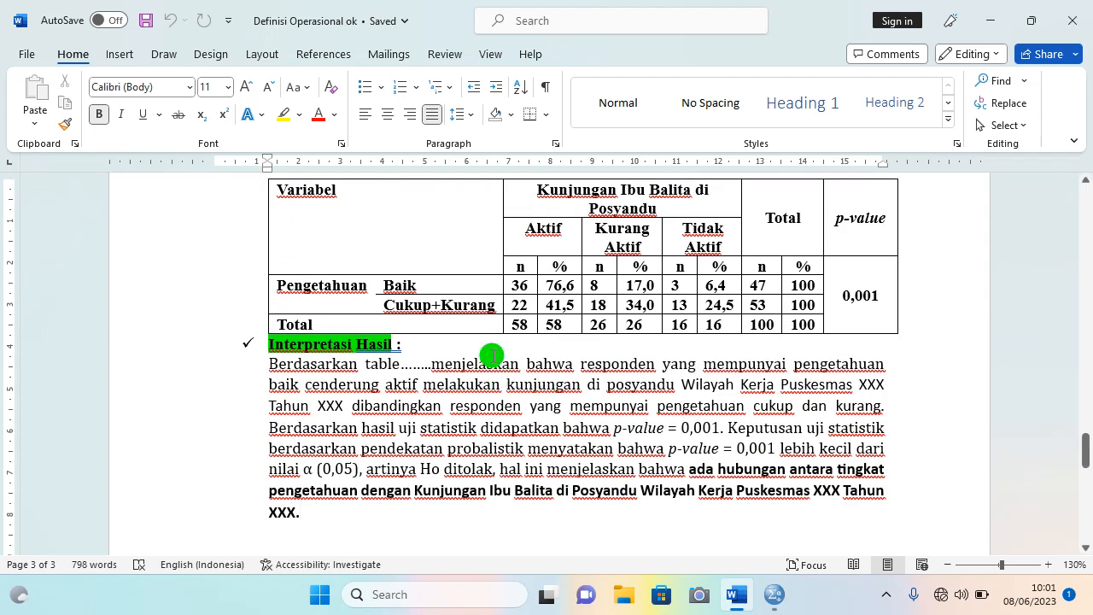
# Step: Return to the start of the document and place the text cursor at the end of the Judul Penelitian heading
pyautogui.moveTo(1085, 453); pyautogui.dragTo(1084, 205)
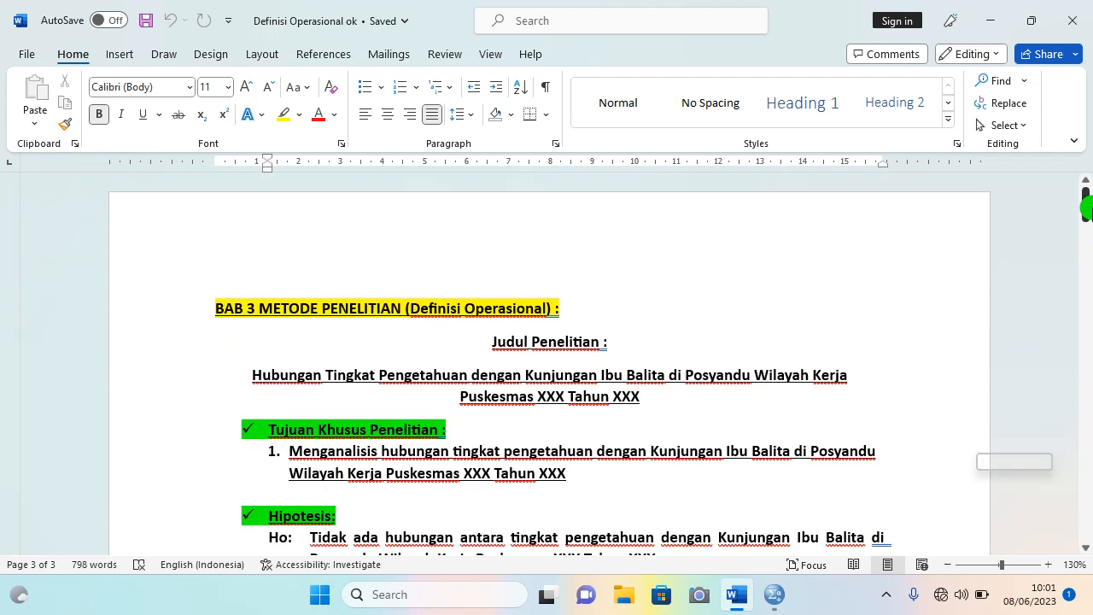
pyautogui.click(622, 343)
pyautogui.press('BackSpace')
pyautogui.press('BackSpace')
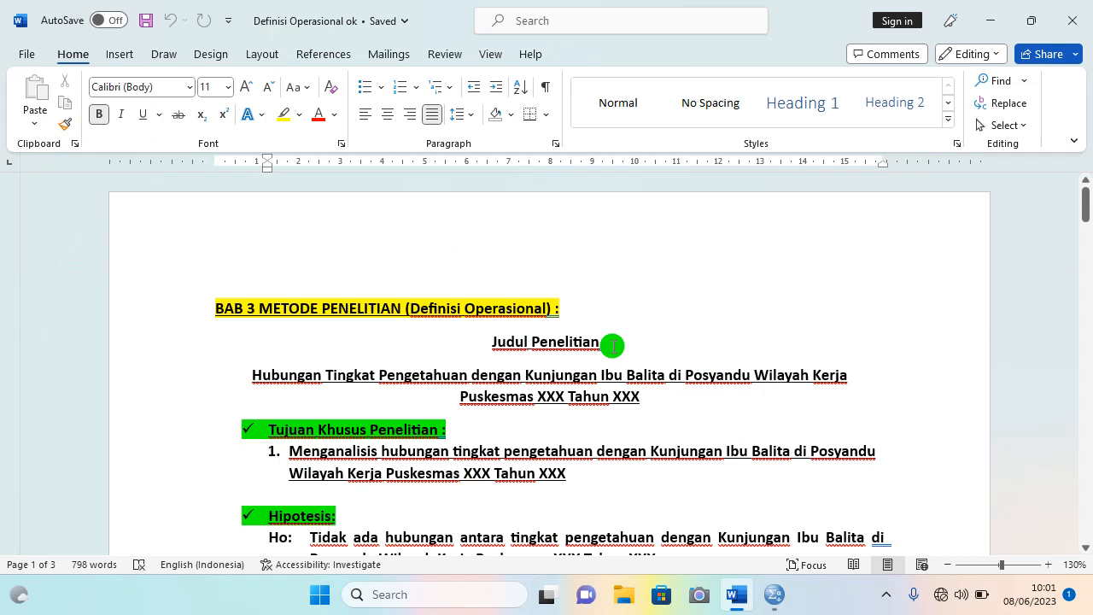
pyautogui.hotkey('ctrl', 'z')
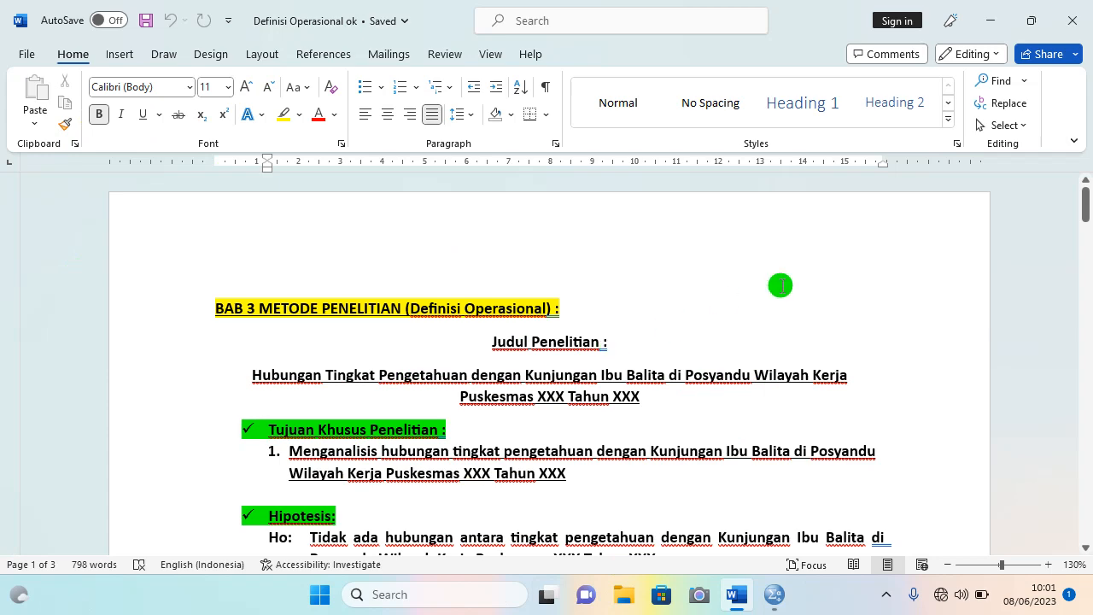
# Step: Review the p-value decision rules, the original crosstab and the Interpretasi Hasil paragraph once more, and minimize the document window
pyautogui.moveTo(1084, 214); pyautogui.dragTo(1088, 332)
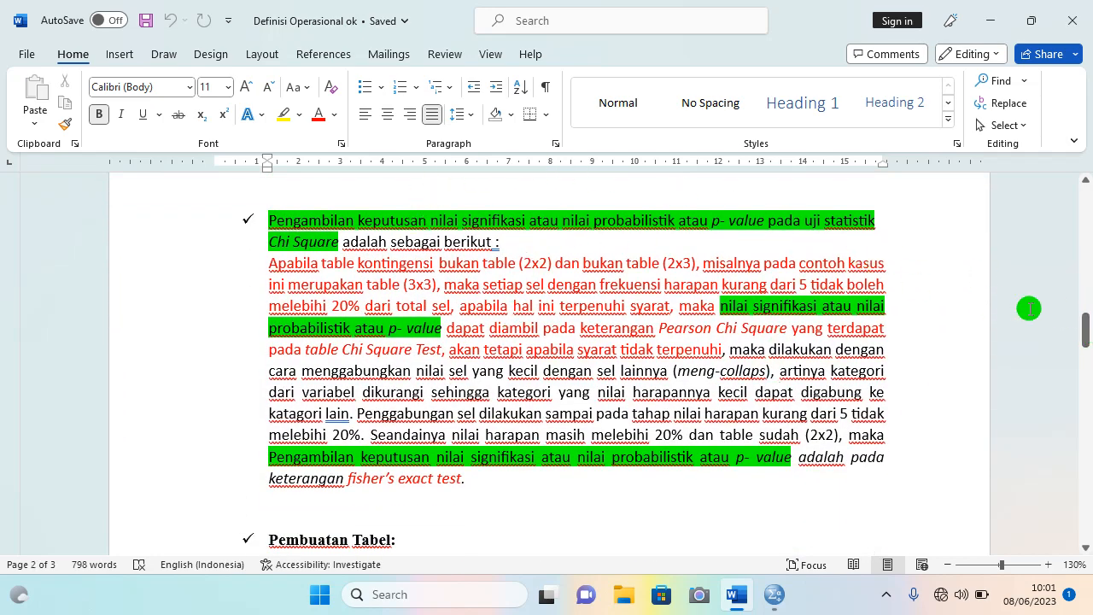
pyautogui.moveTo(1088, 335); pyautogui.dragTo(1089, 363)
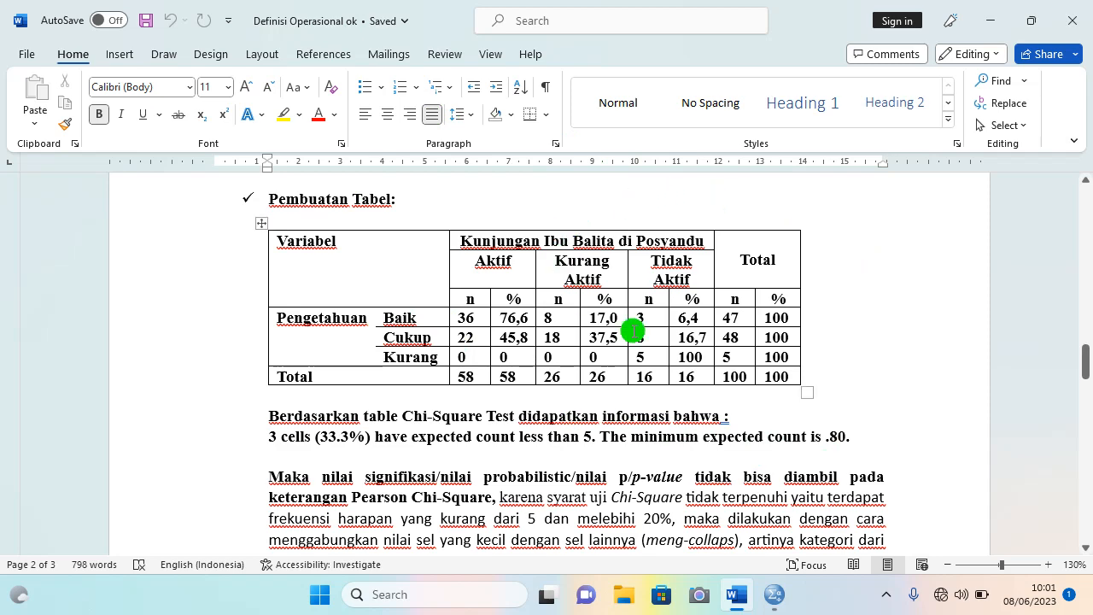
pyautogui.moveTo(1087, 359); pyautogui.dragTo(1087, 454)
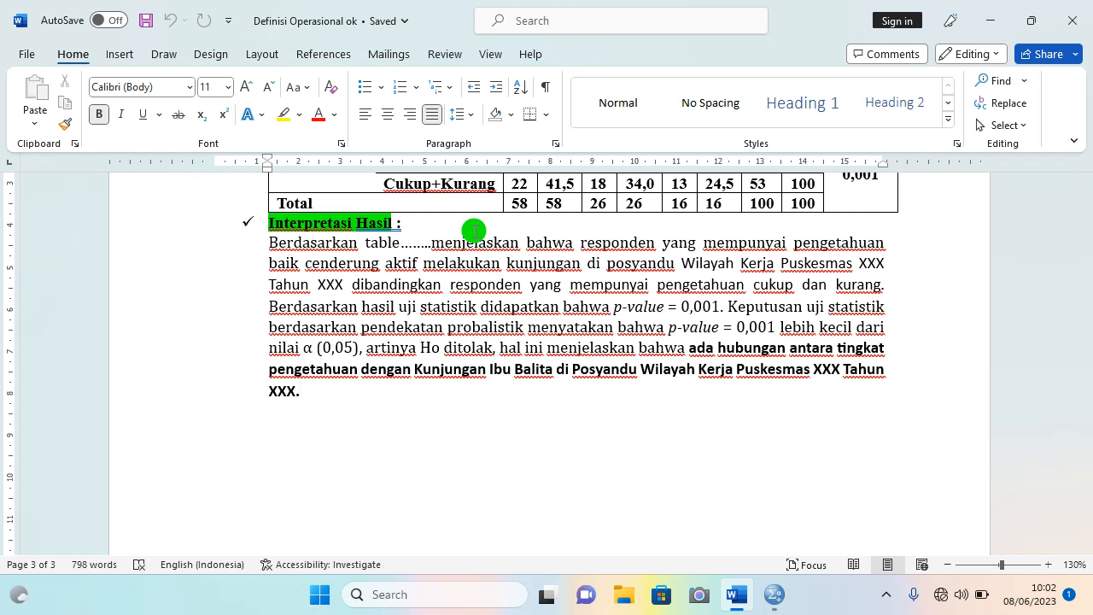
pyautogui.click(993, 20)
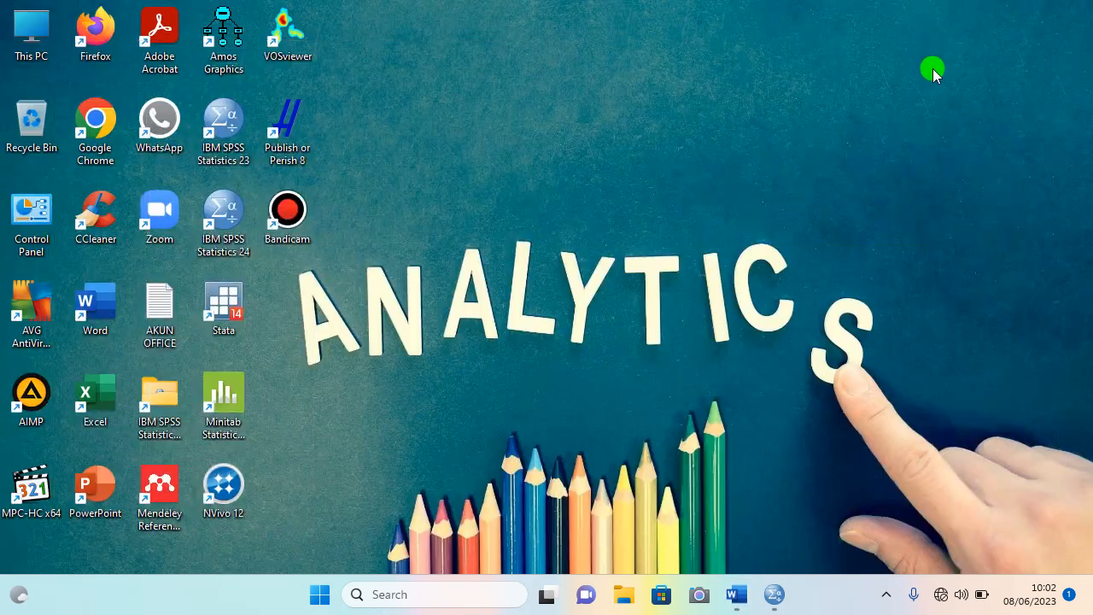